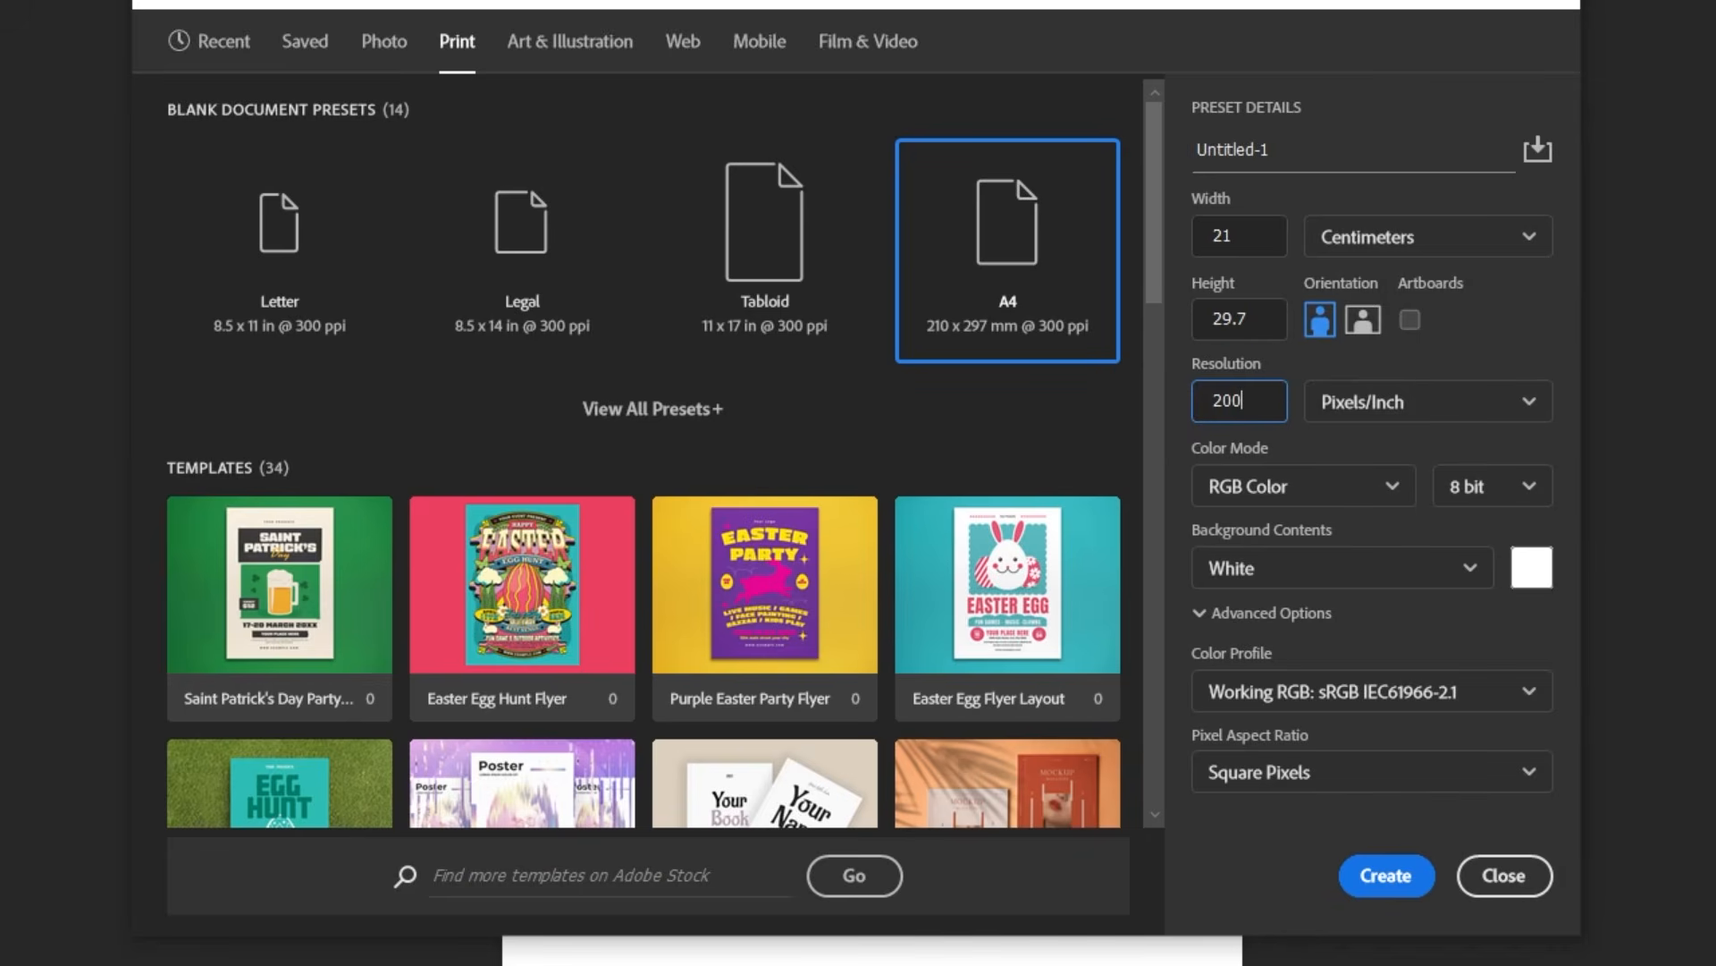
Step: Create a 21 × 29.7 cm RGB document at 200 pixels/inch and add a solid colour fill layer in #0C6F78
click(1406, 871)
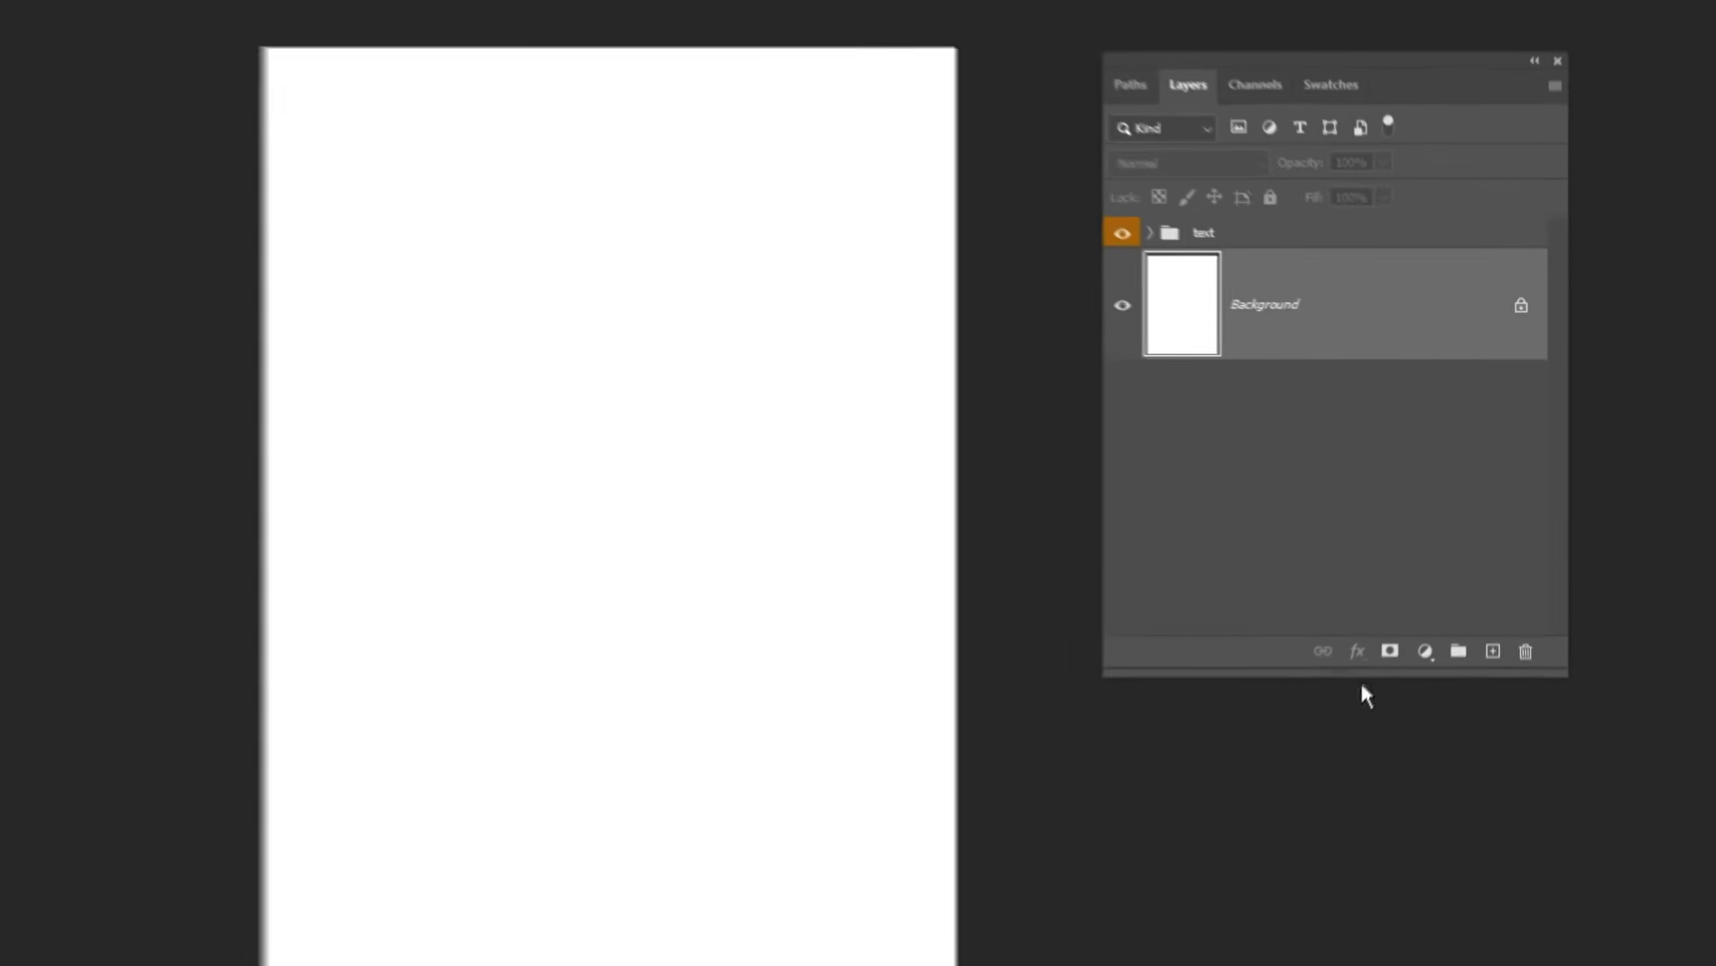
click(1426, 652)
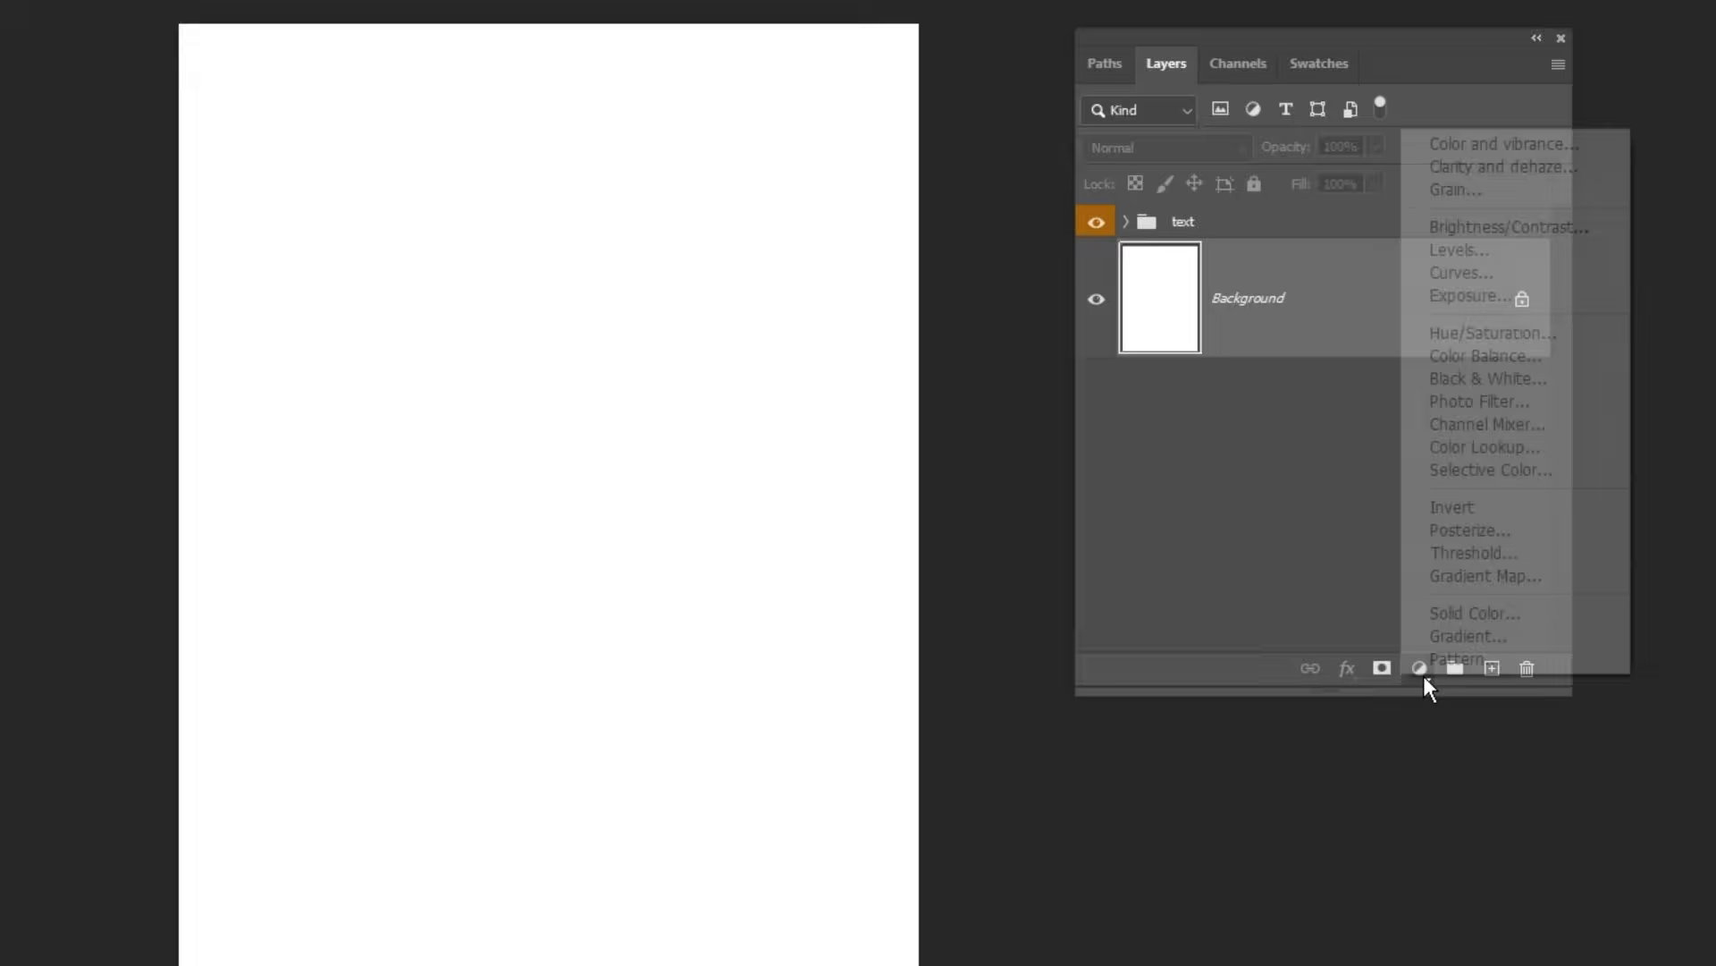
click(1457, 613)
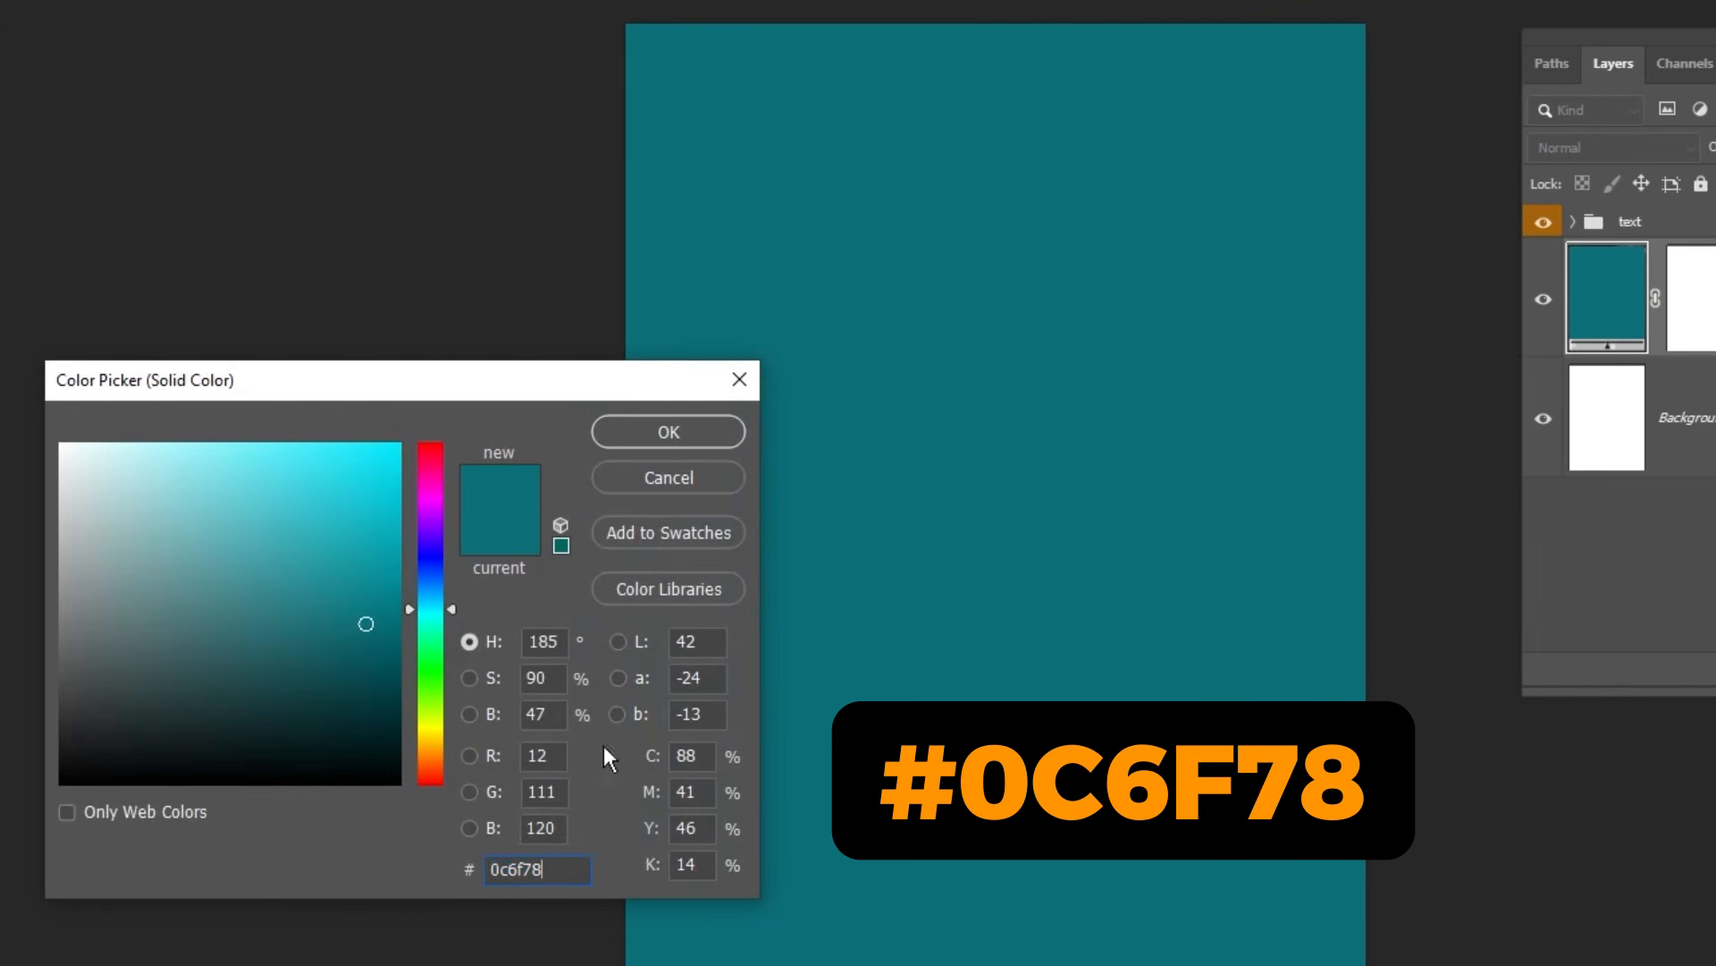
click(679, 431)
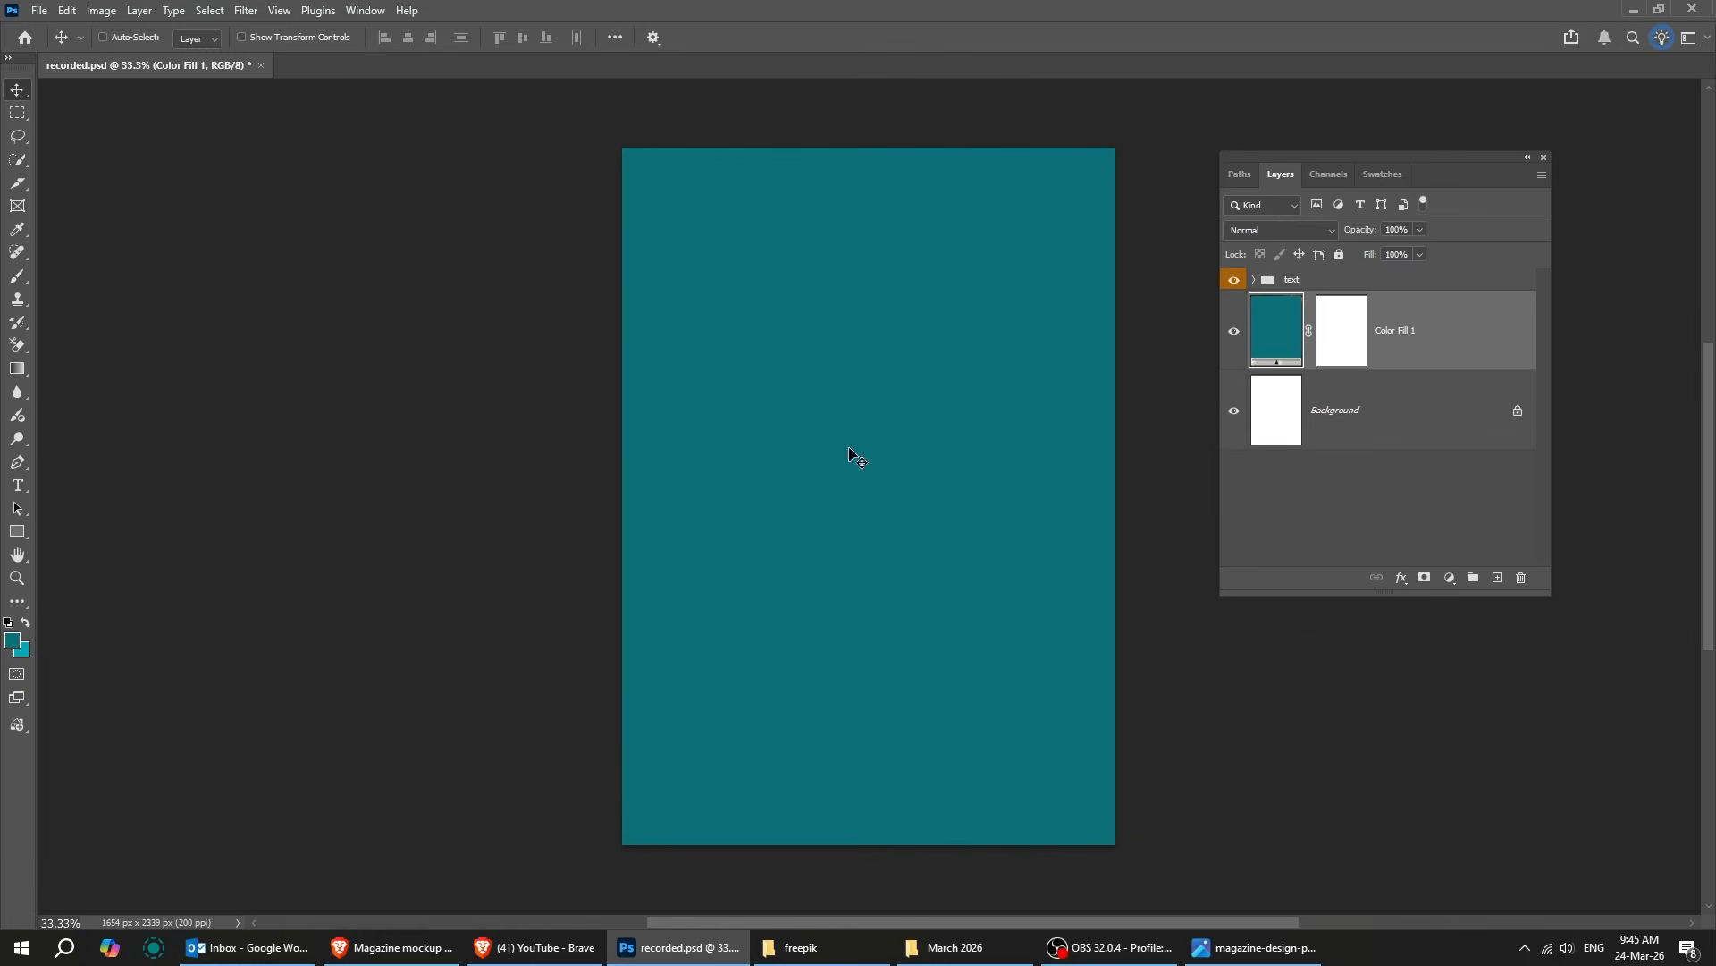
Step: Place the woman image from the freepik folder into the document above the colour fill
click(801, 946)
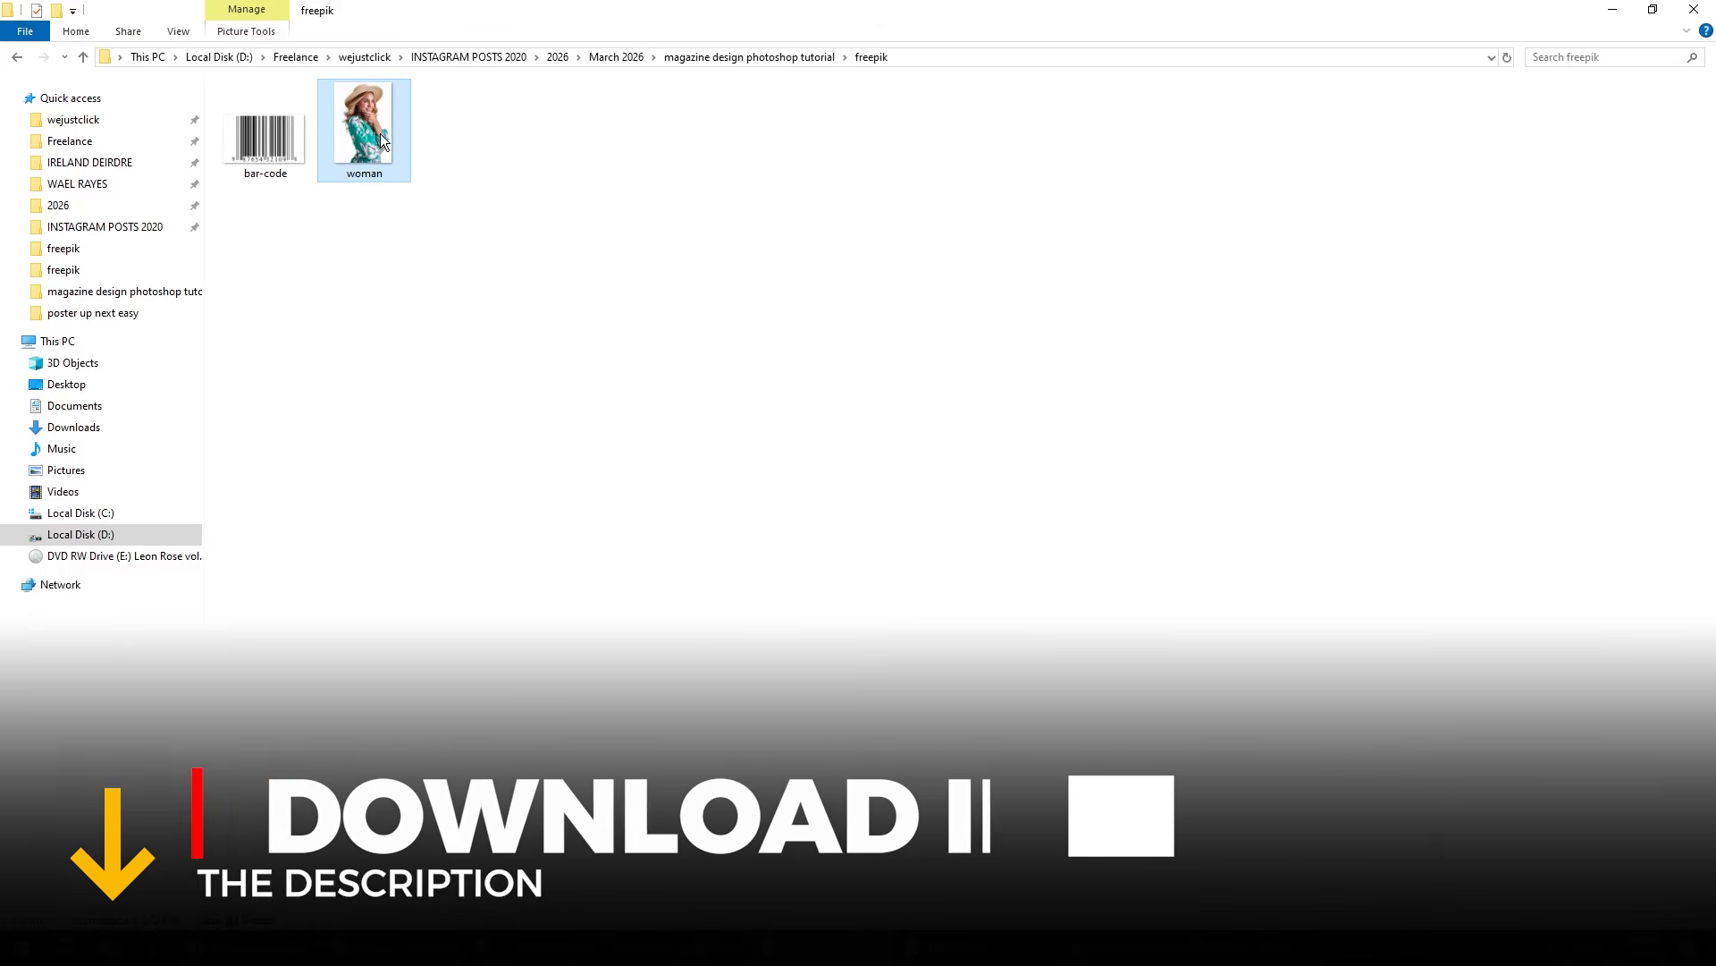
drag(742, 427, 752, 695)
key(Return)
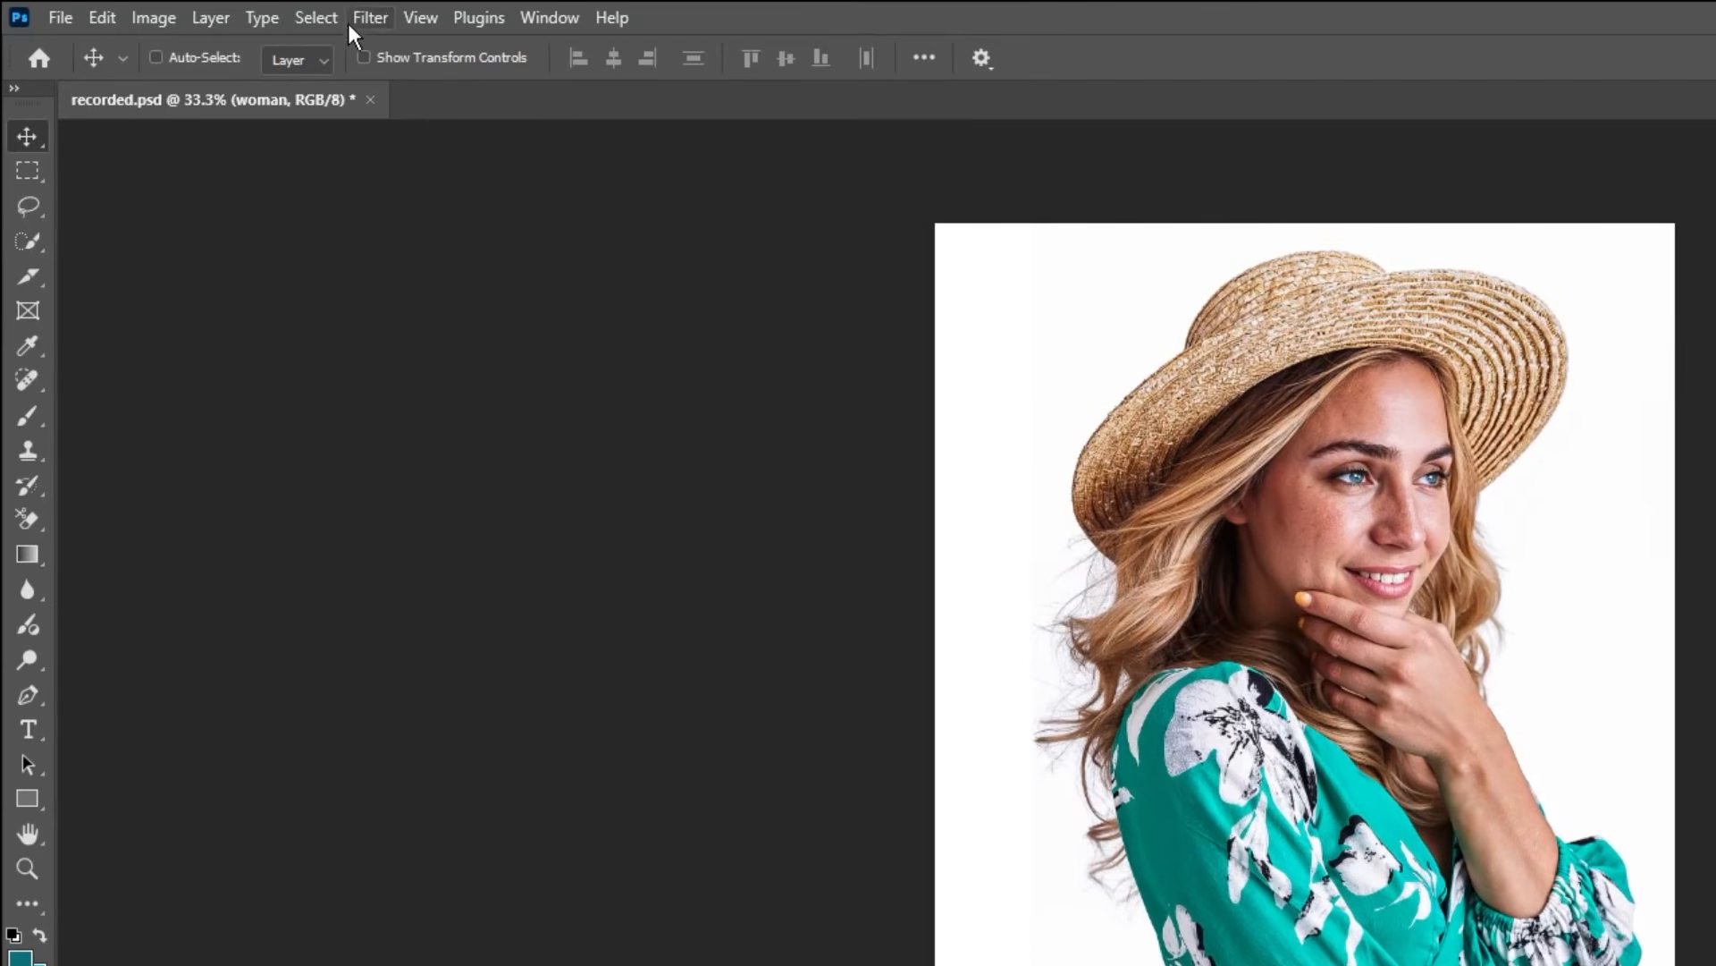
Step: Select the subject of the woman image and add a layer mask that hides its white background
click(331, 16)
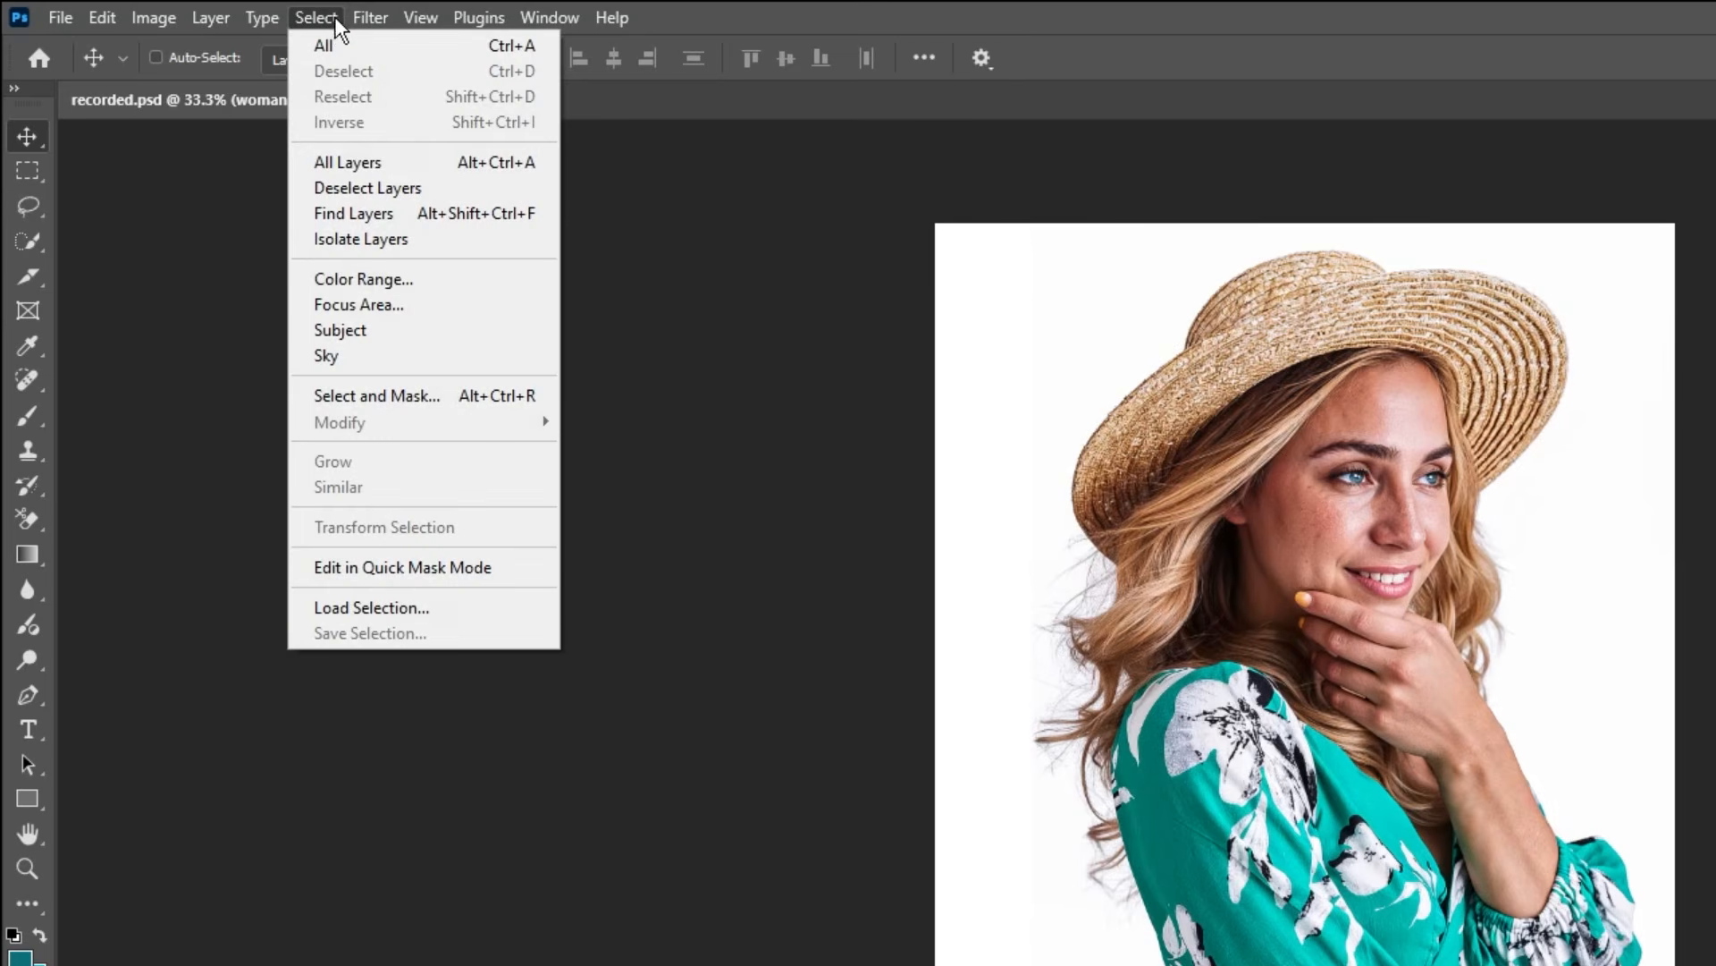
click(404, 325)
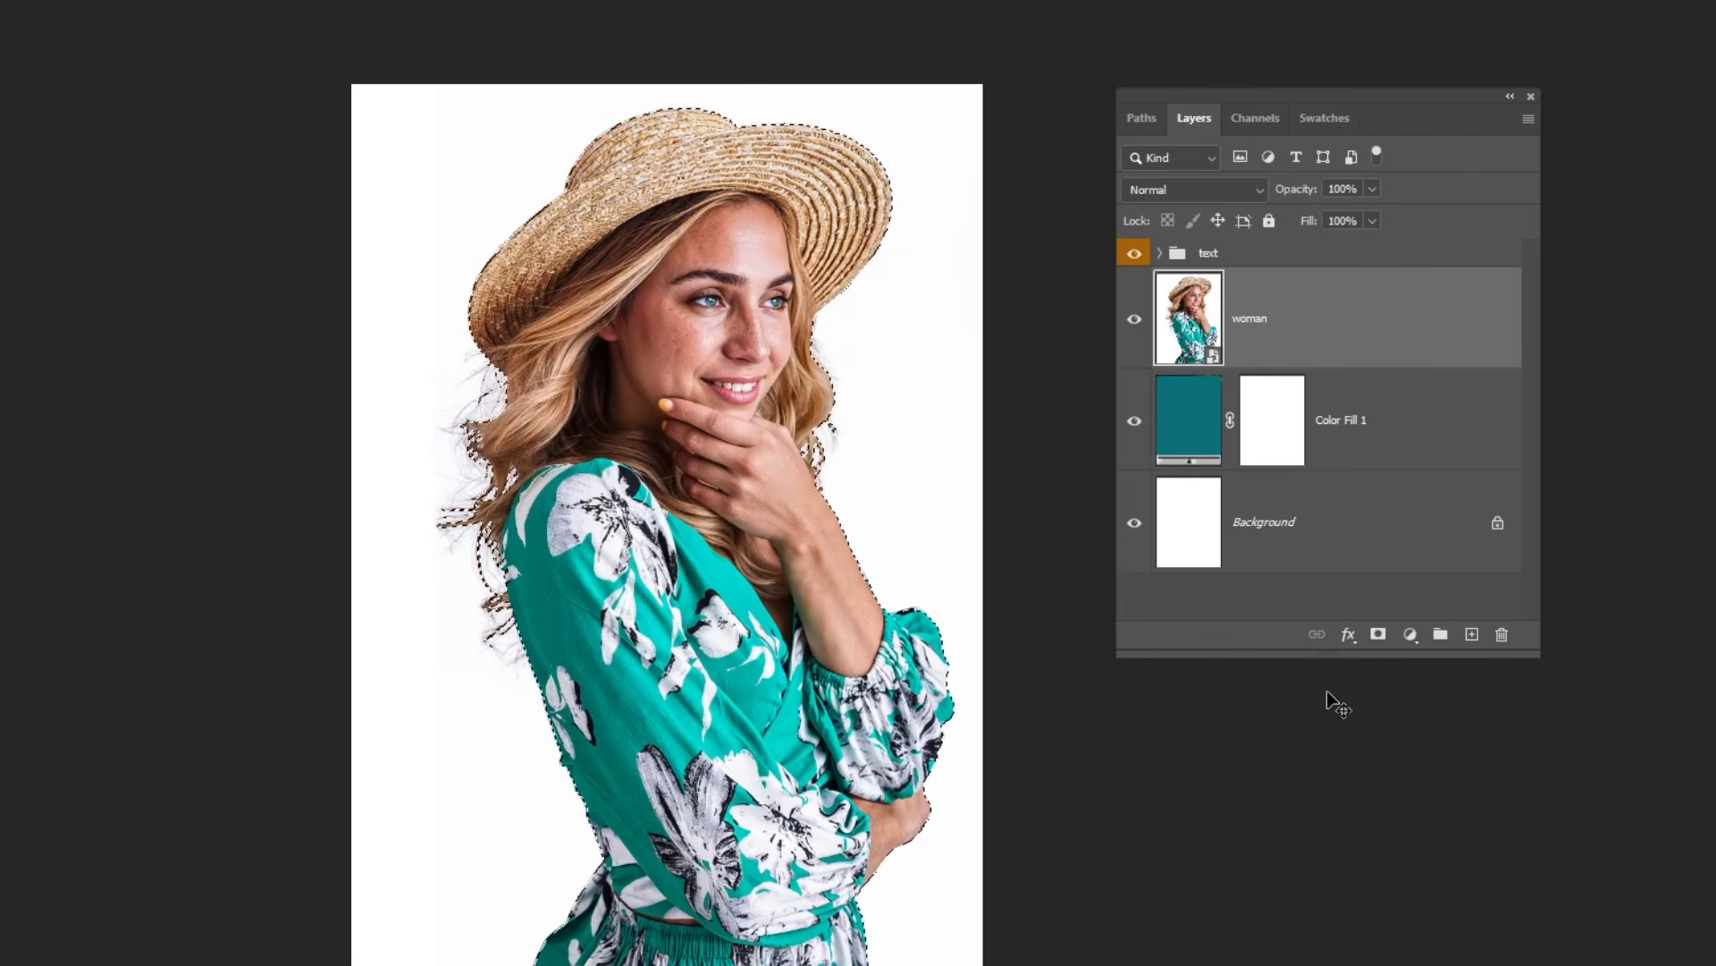
click(1378, 634)
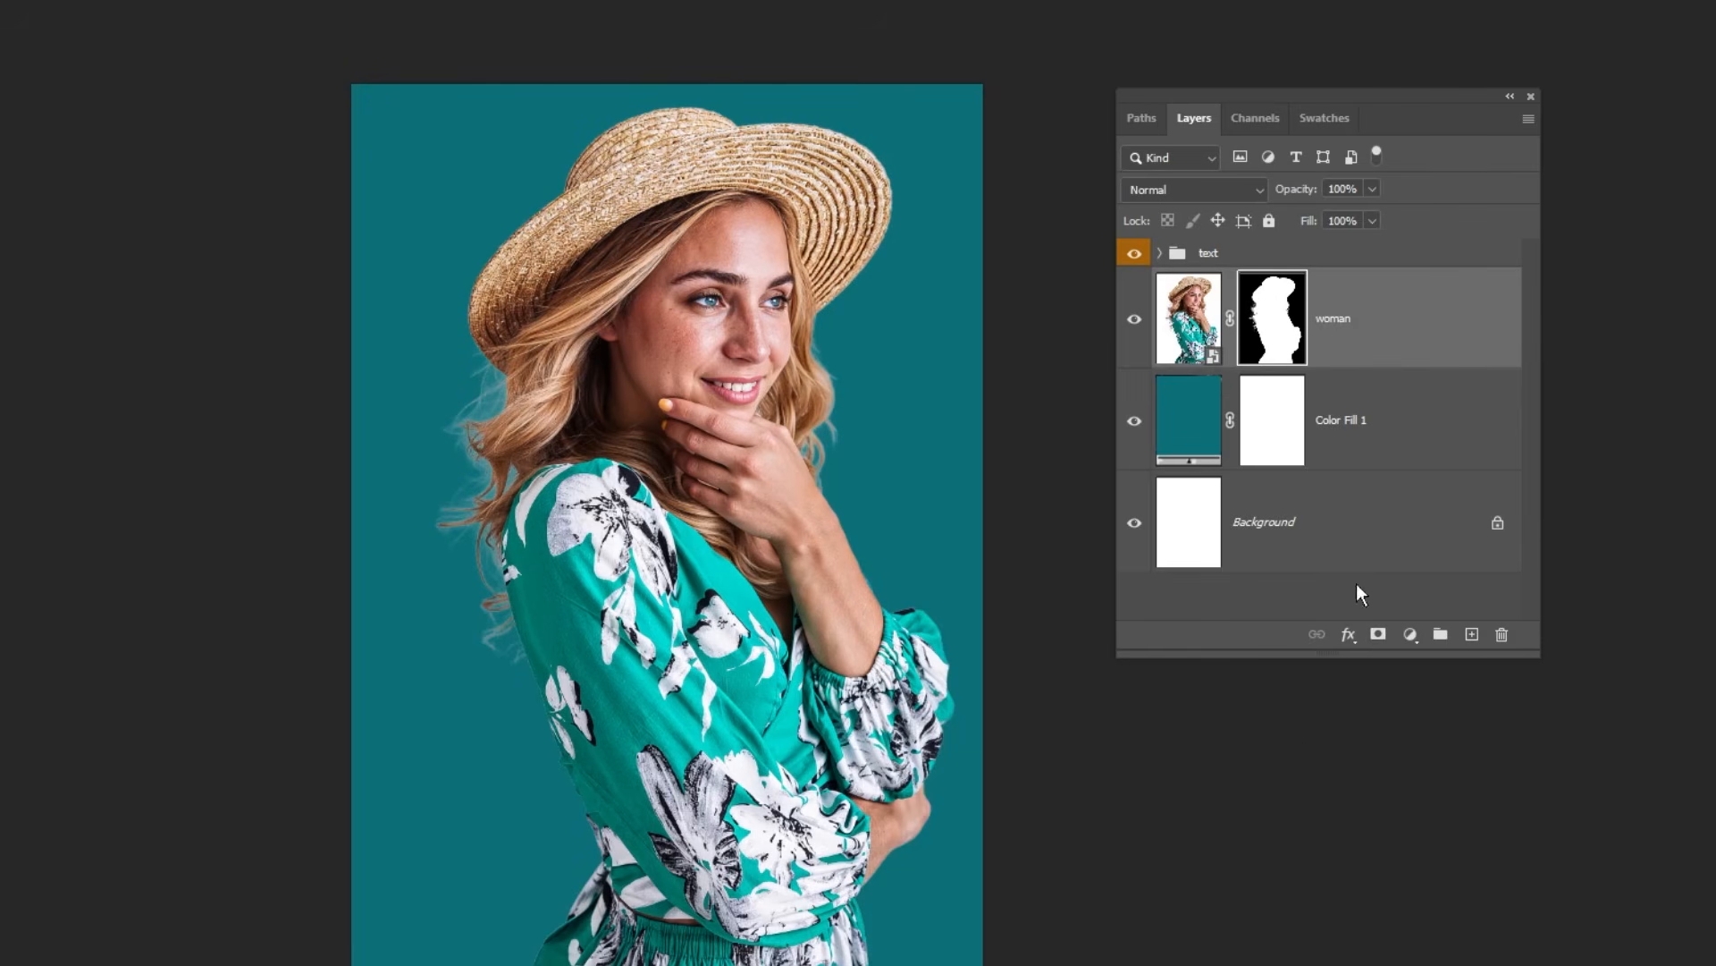
Step: Add an empty layer directly above the colour fill and set up the Brush tool with the Soft Round brush
click(1371, 421)
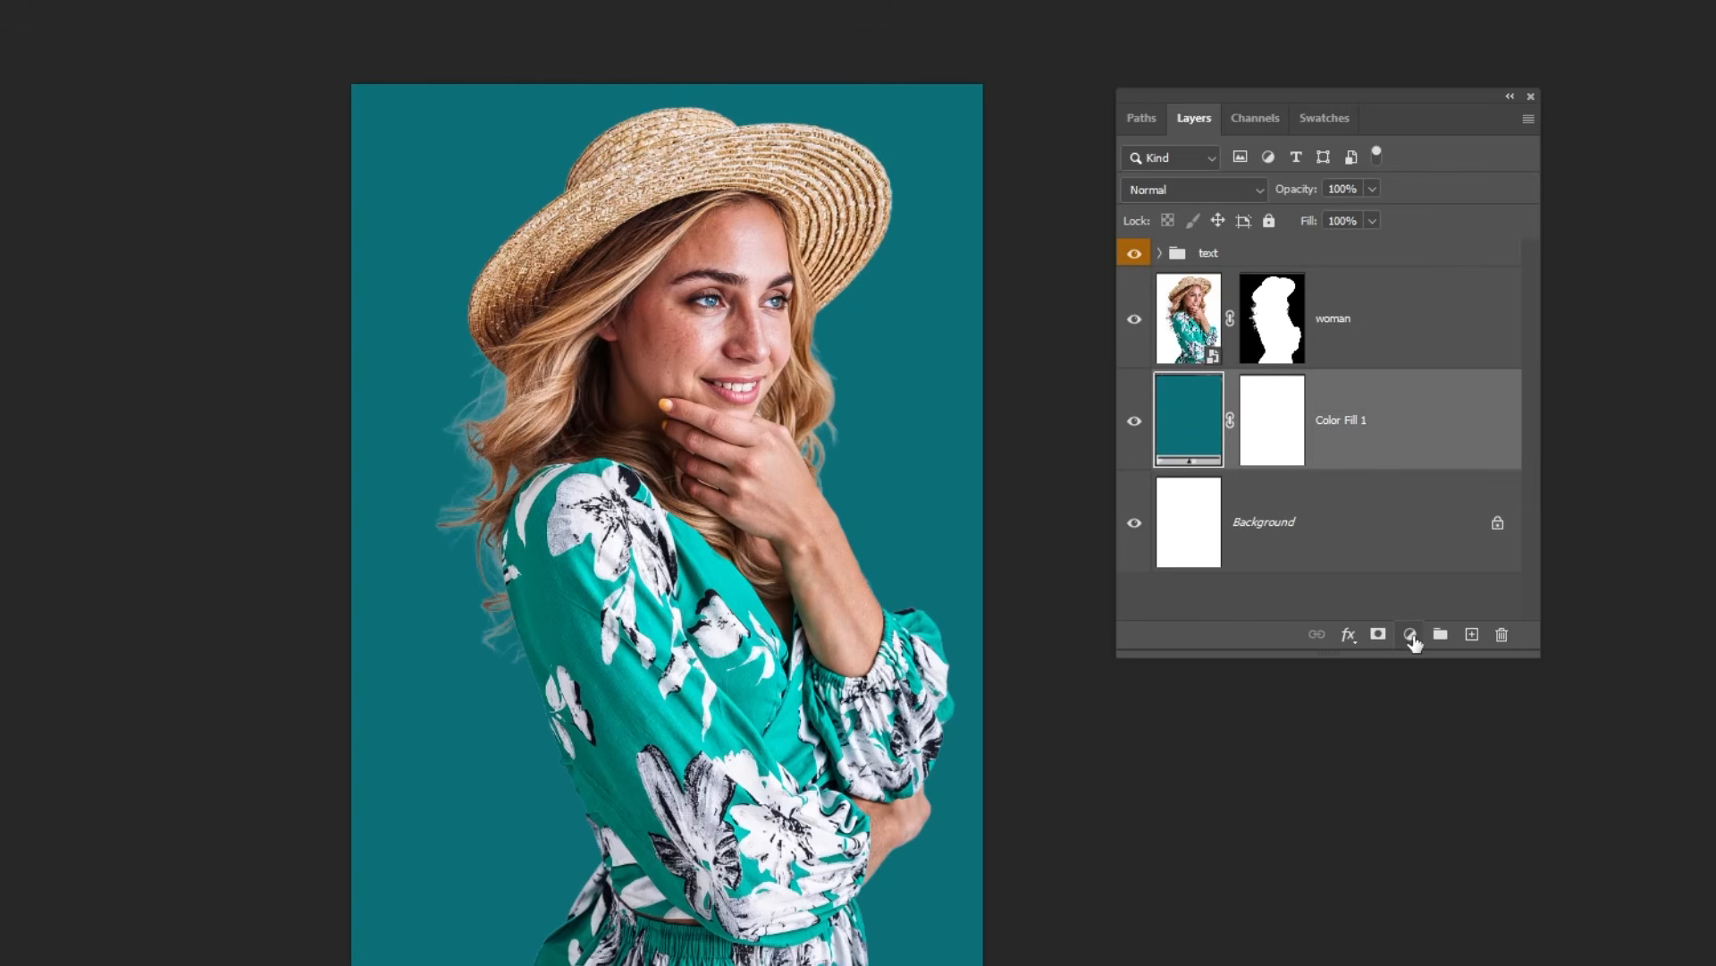
click(1470, 635)
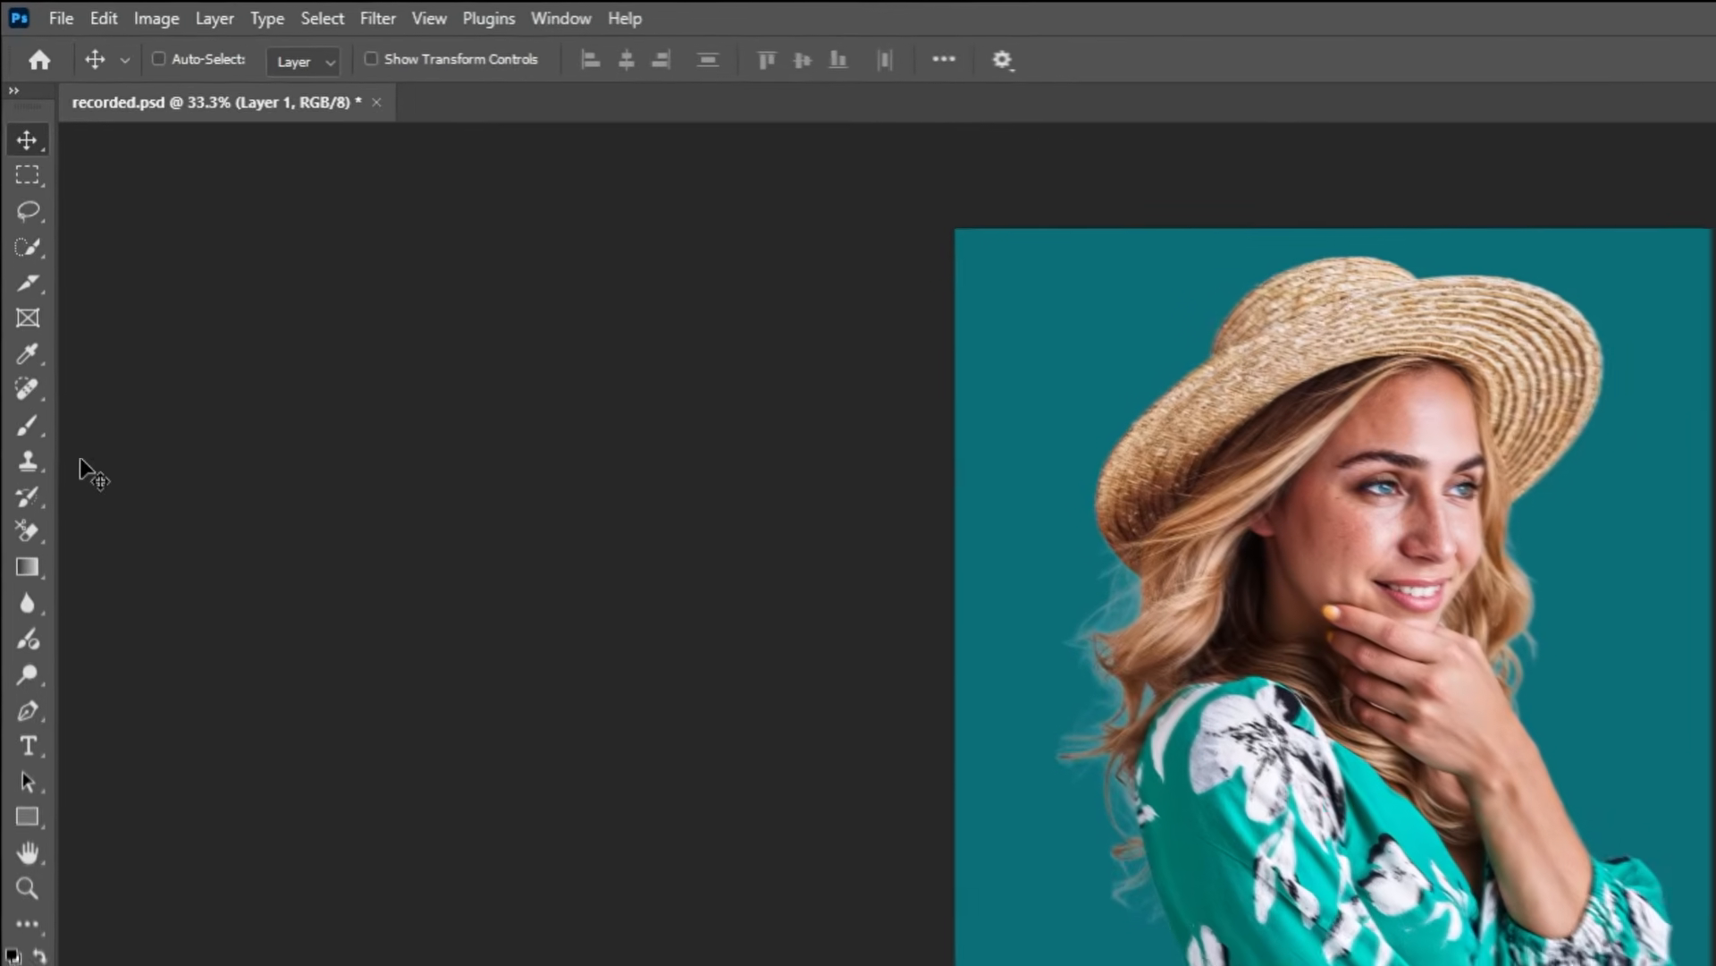
click(18, 276)
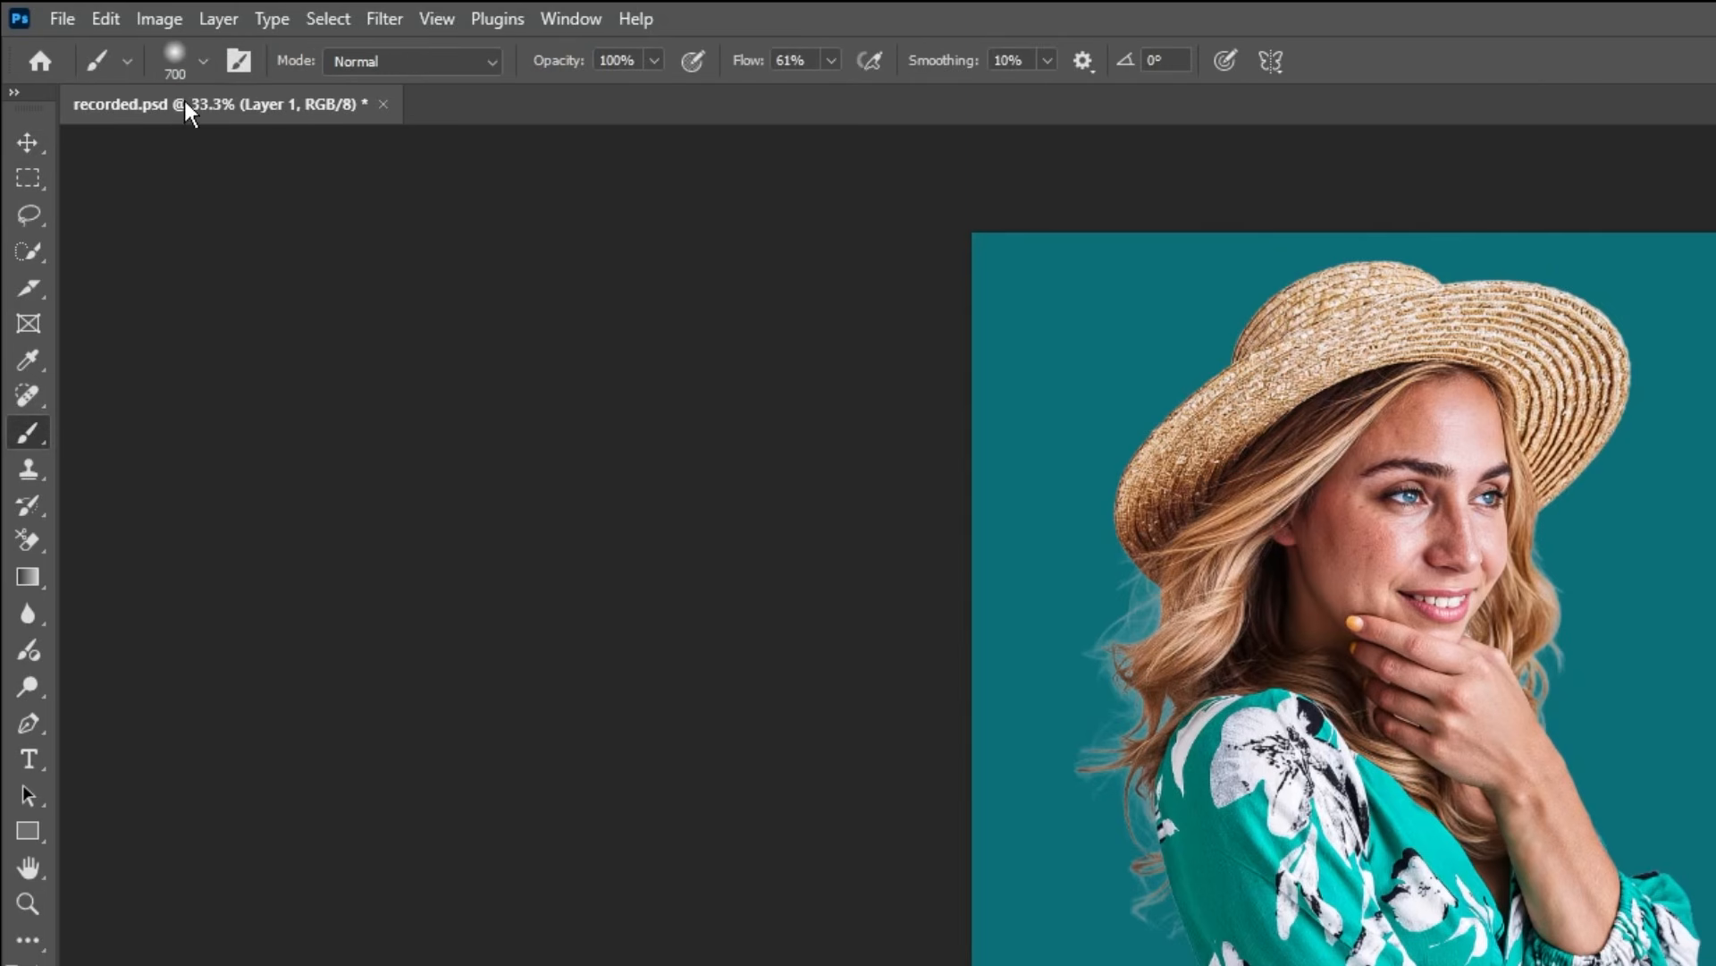
click(198, 62)
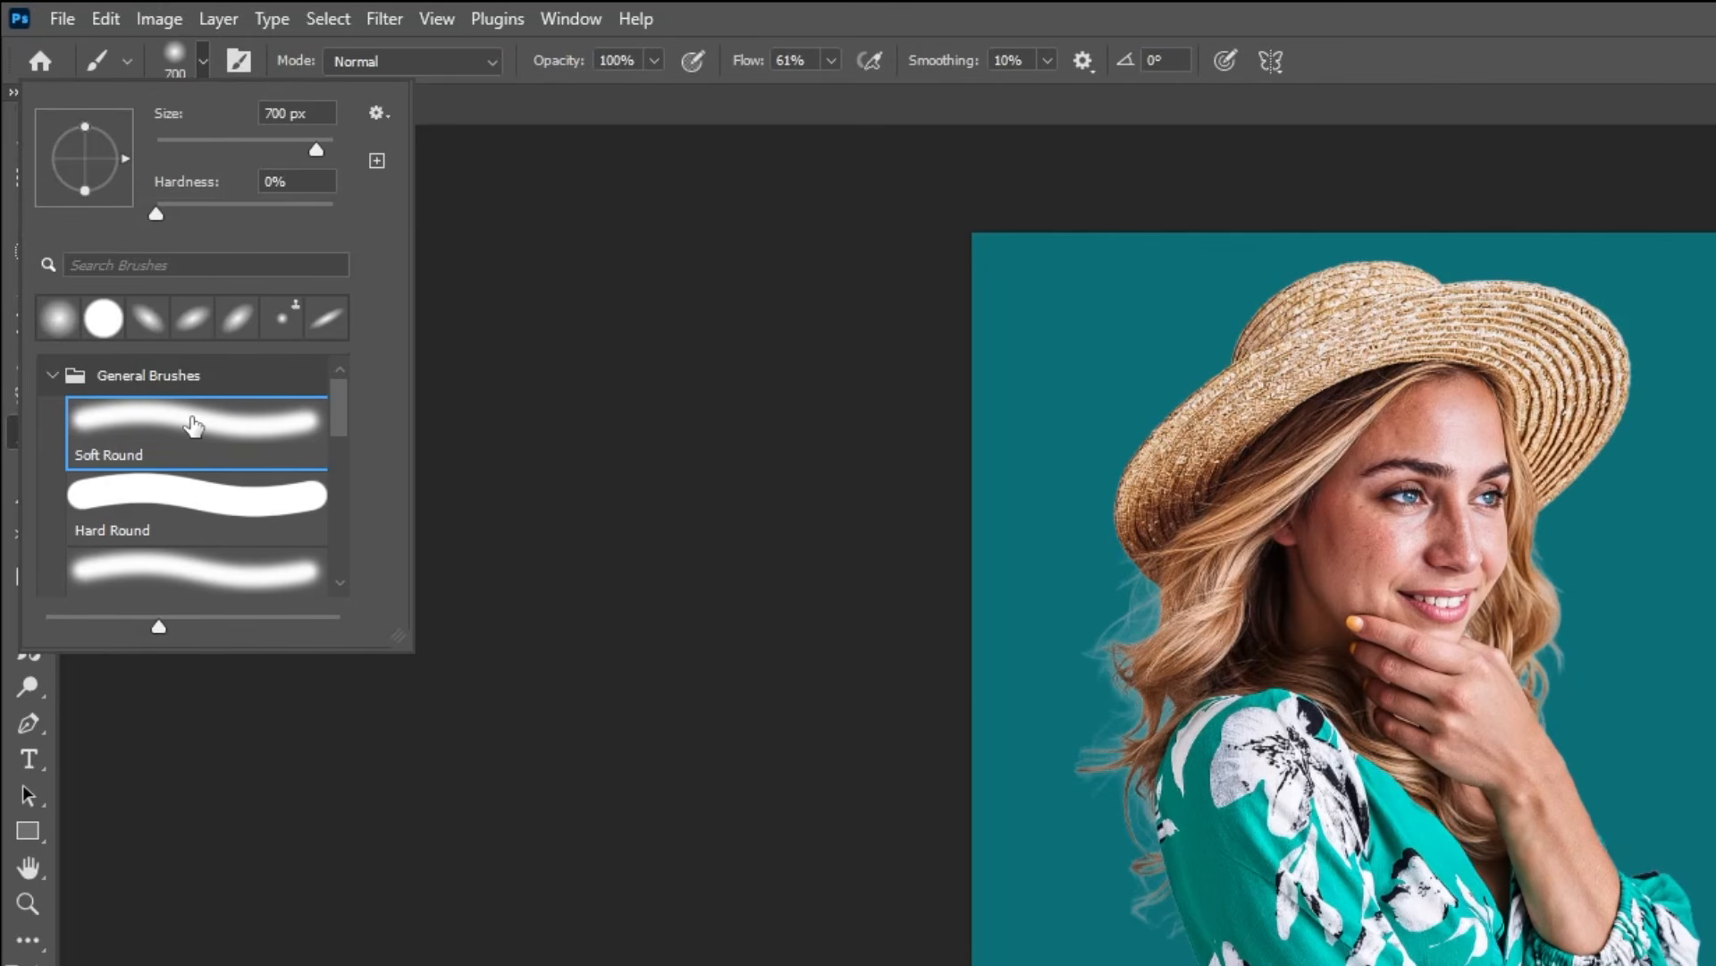
click(197, 74)
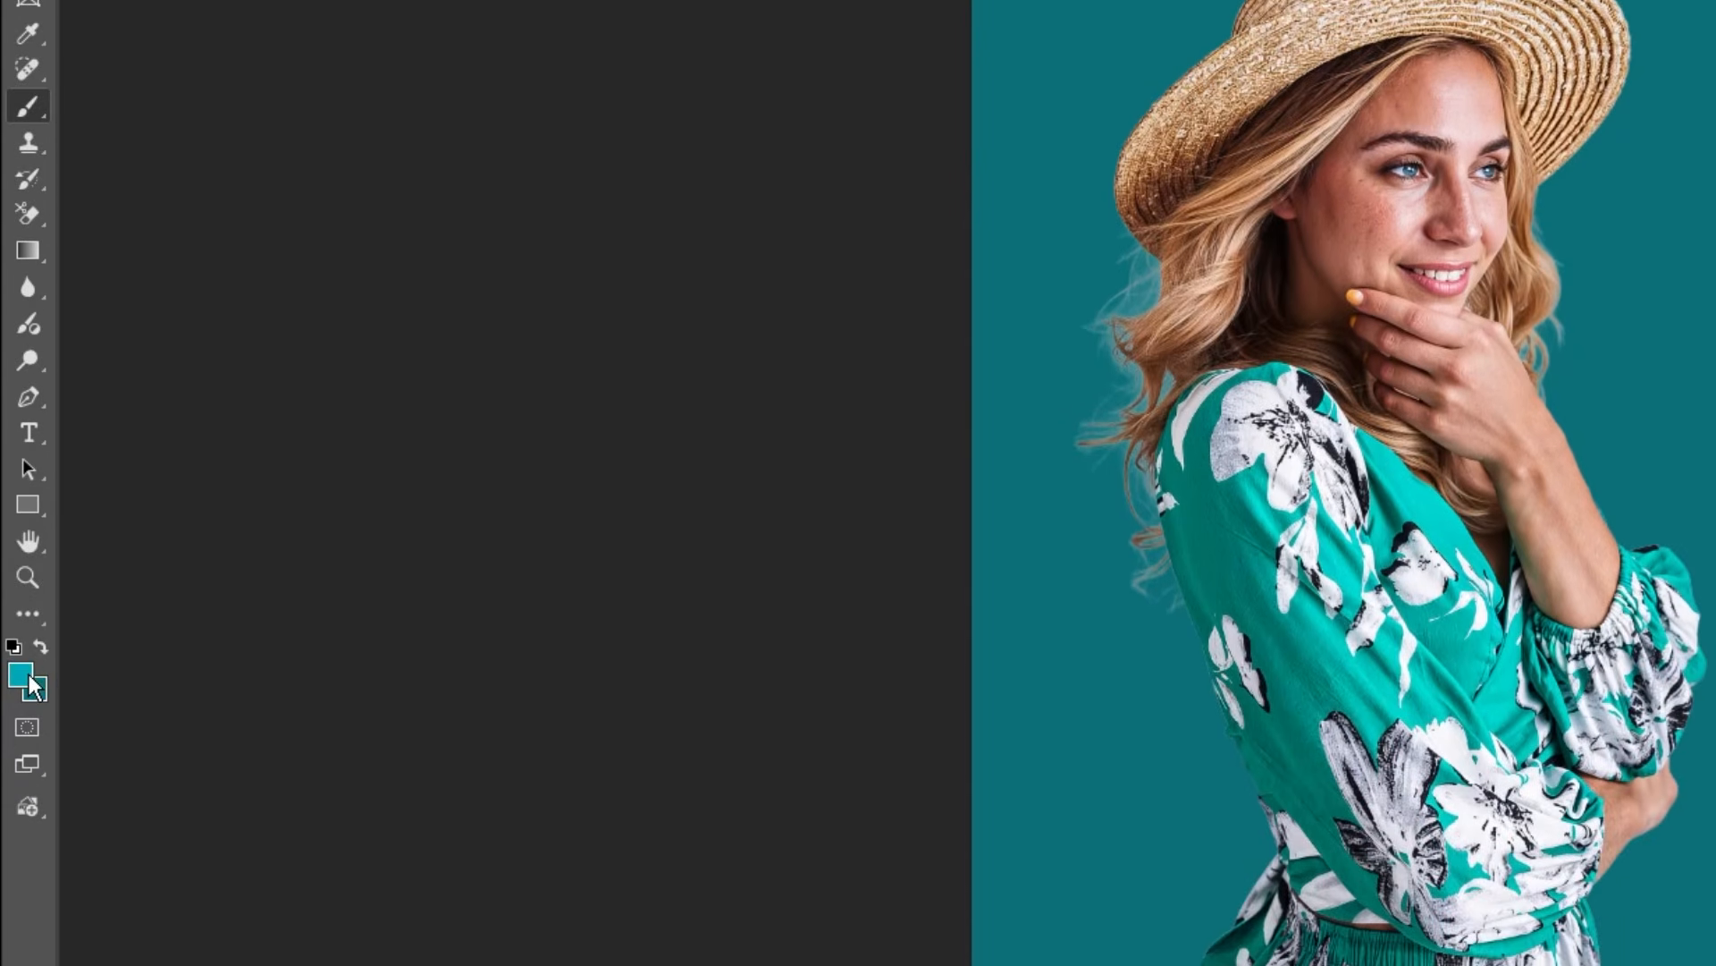
Step: Set the foreground colour to #01A8B8, enlarge the brush and paint a soft glow behind the woman on the new layer
click(29, 679)
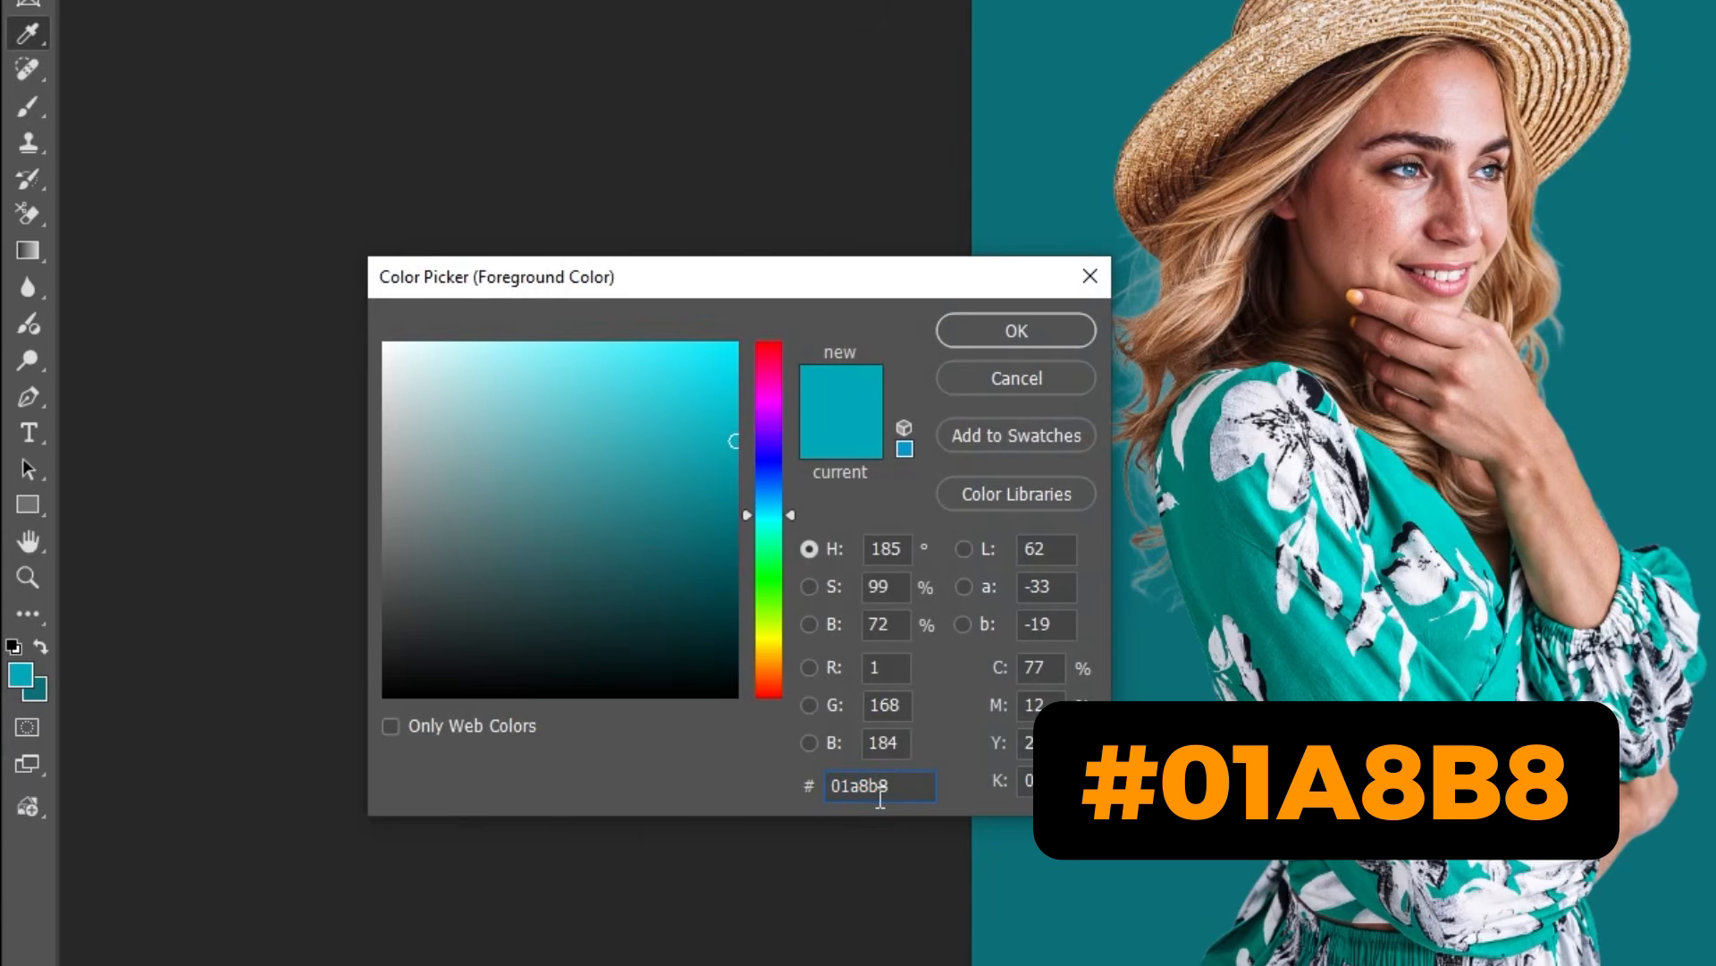
click(1036, 338)
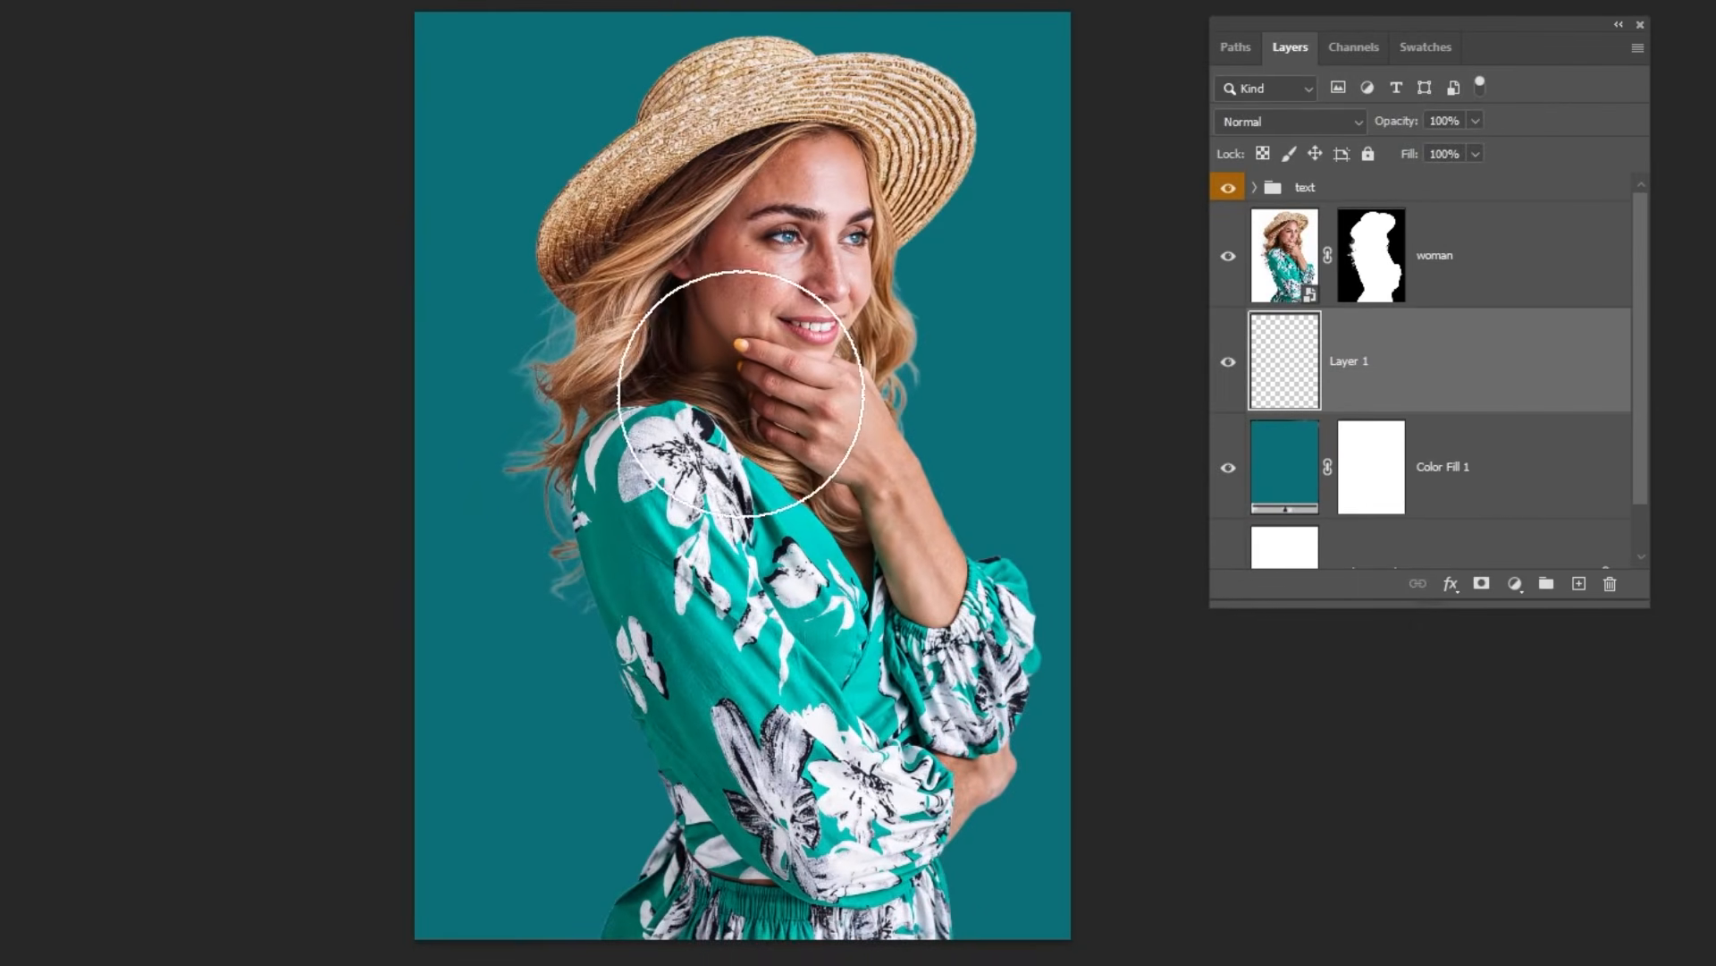
key(])
key(])
key(])
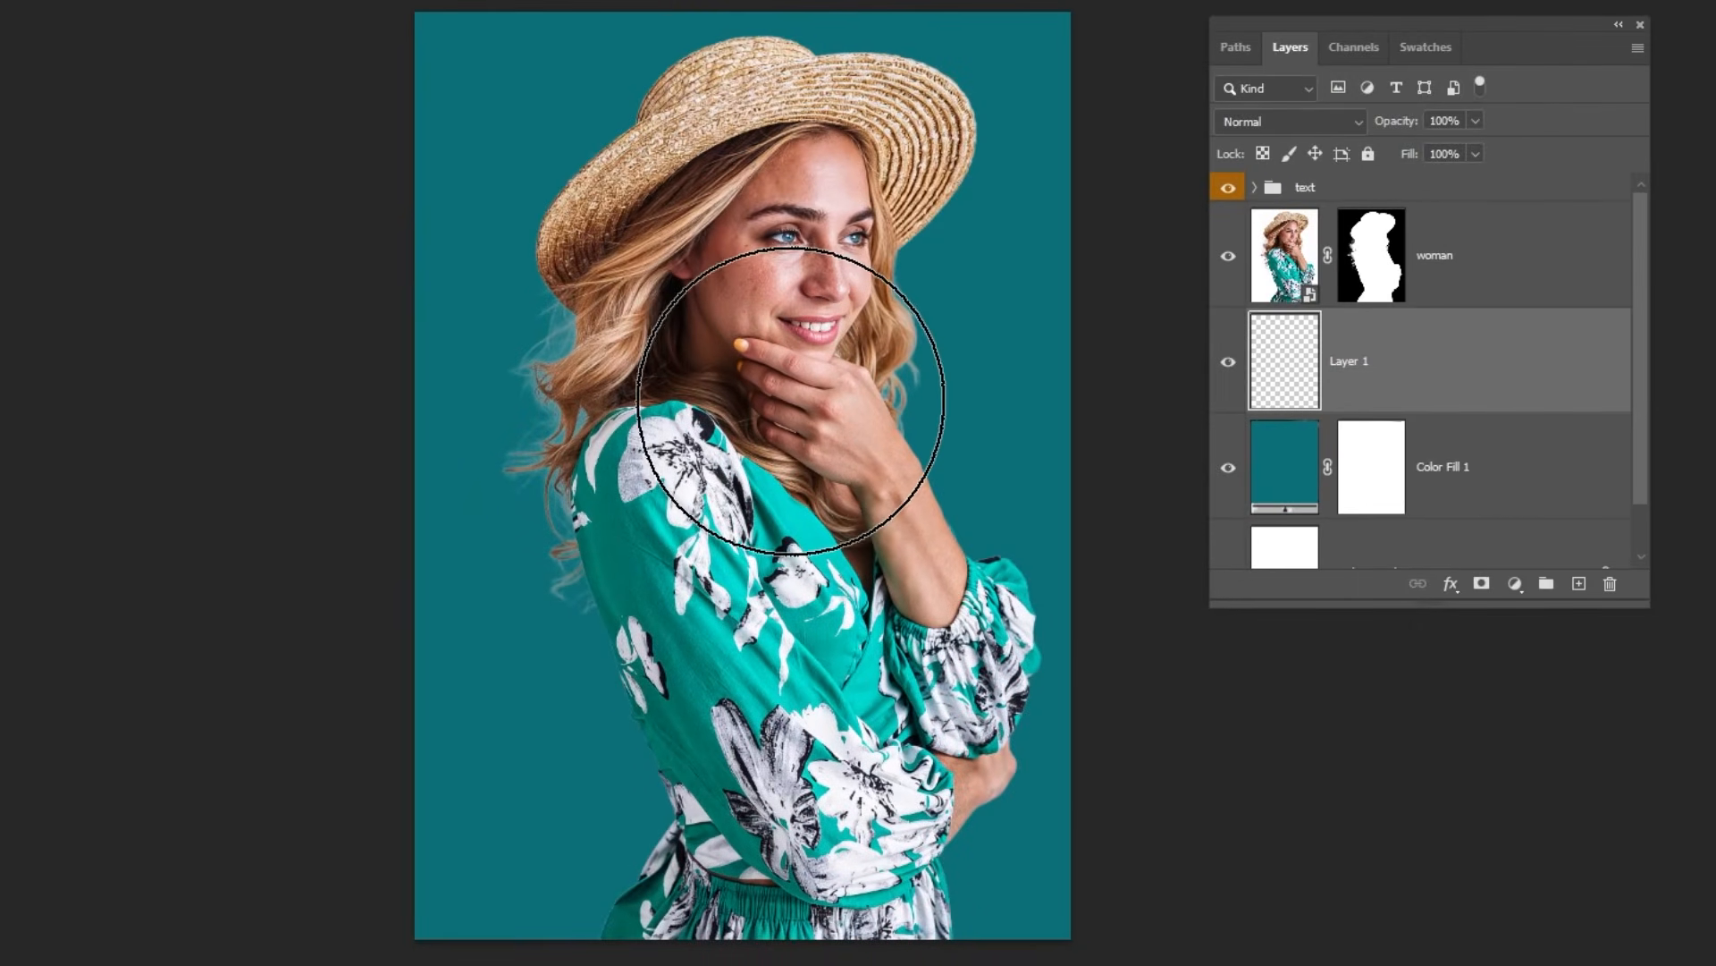
click(790, 400)
click(789, 400)
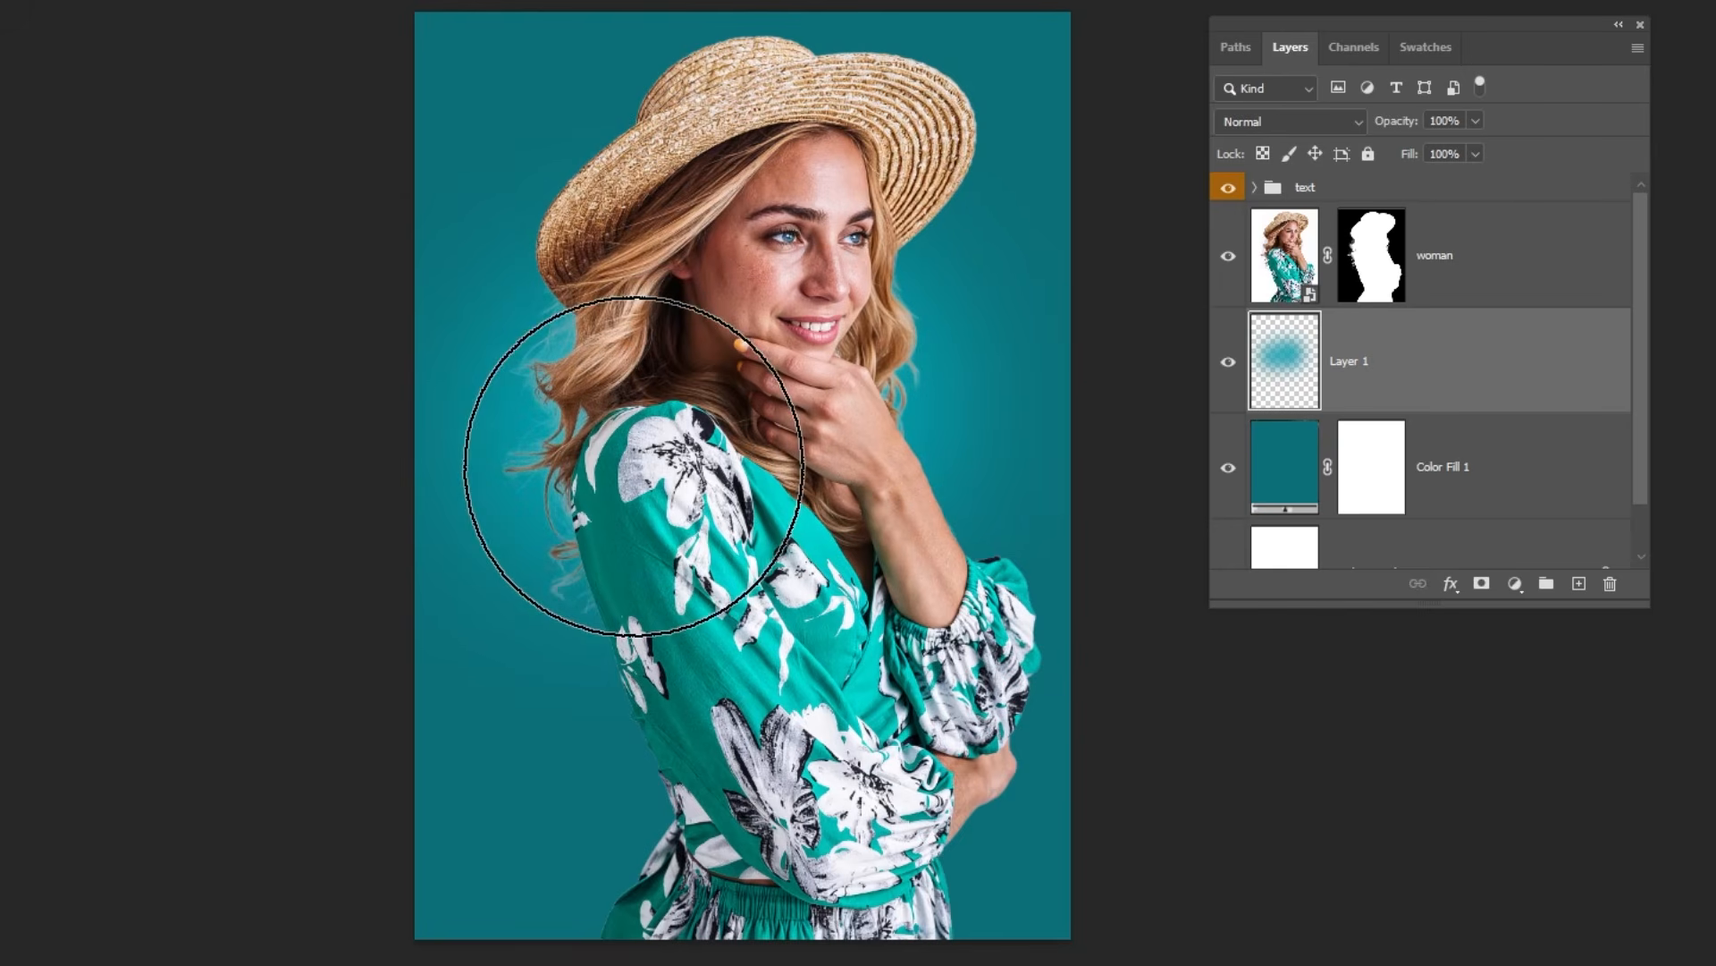
mouse_move(613, 448)
mouse_down()
mouse_move(679, 391)
mouse_move(835, 364)
mouse_move(645, 477)
mouse_up()
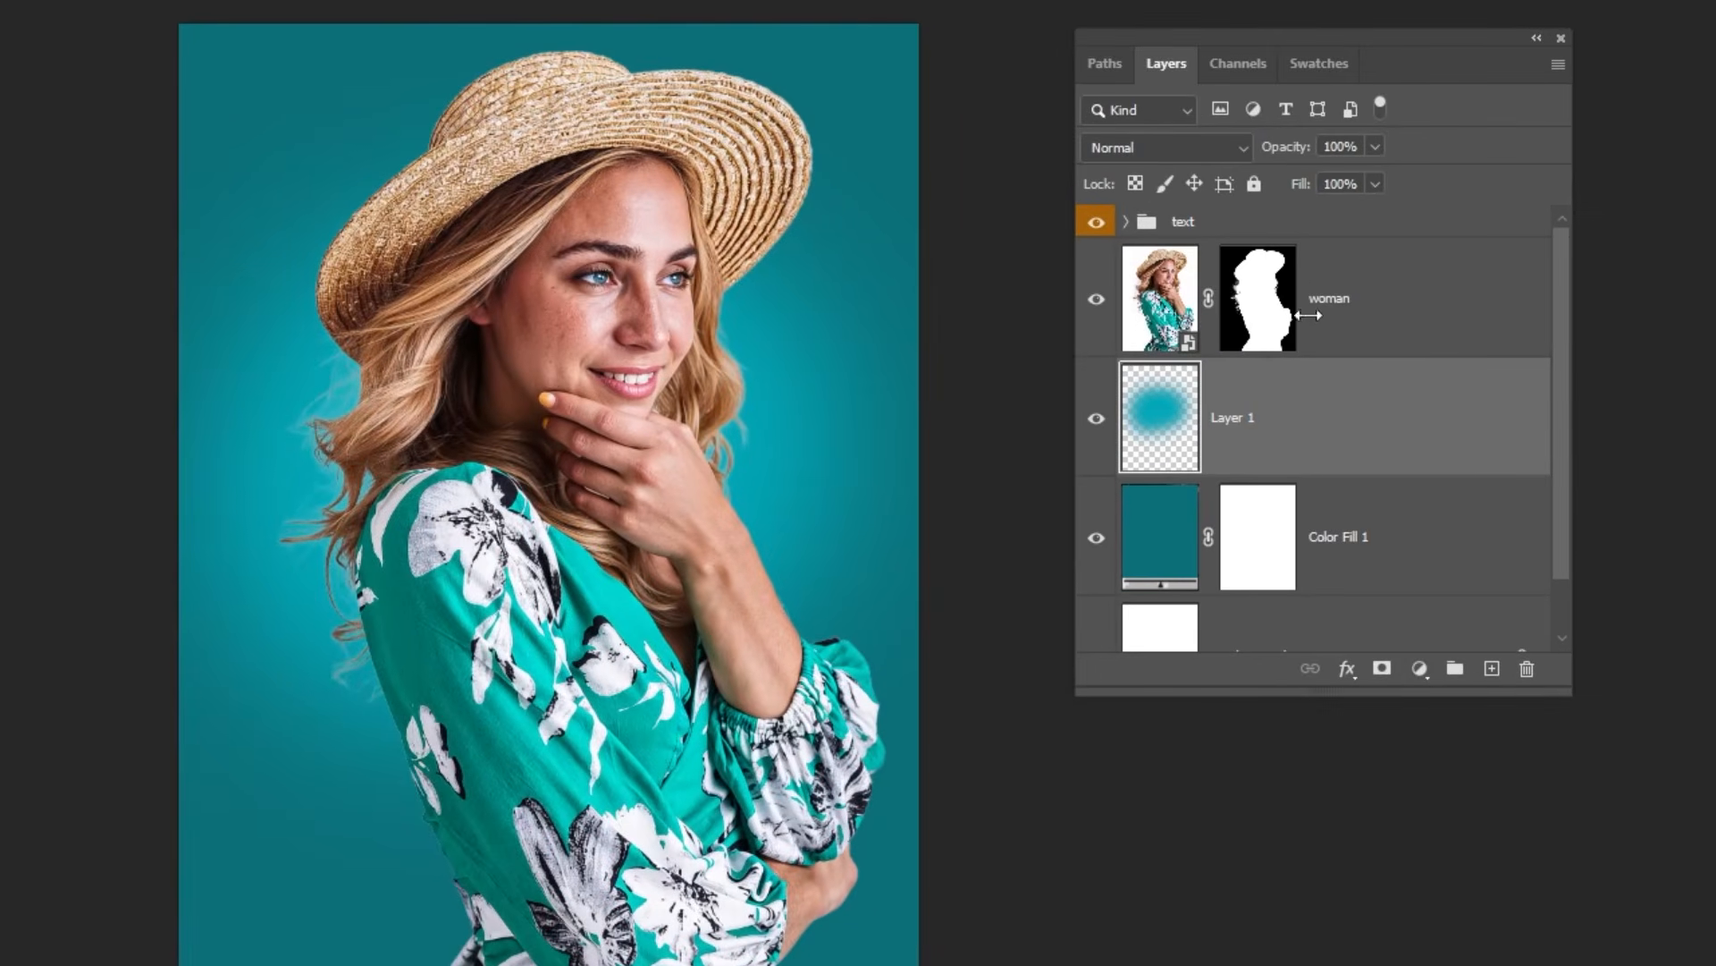
Step: Select the woman layer and set up the Type tool for centred text in white, #ffffff
click(1357, 306)
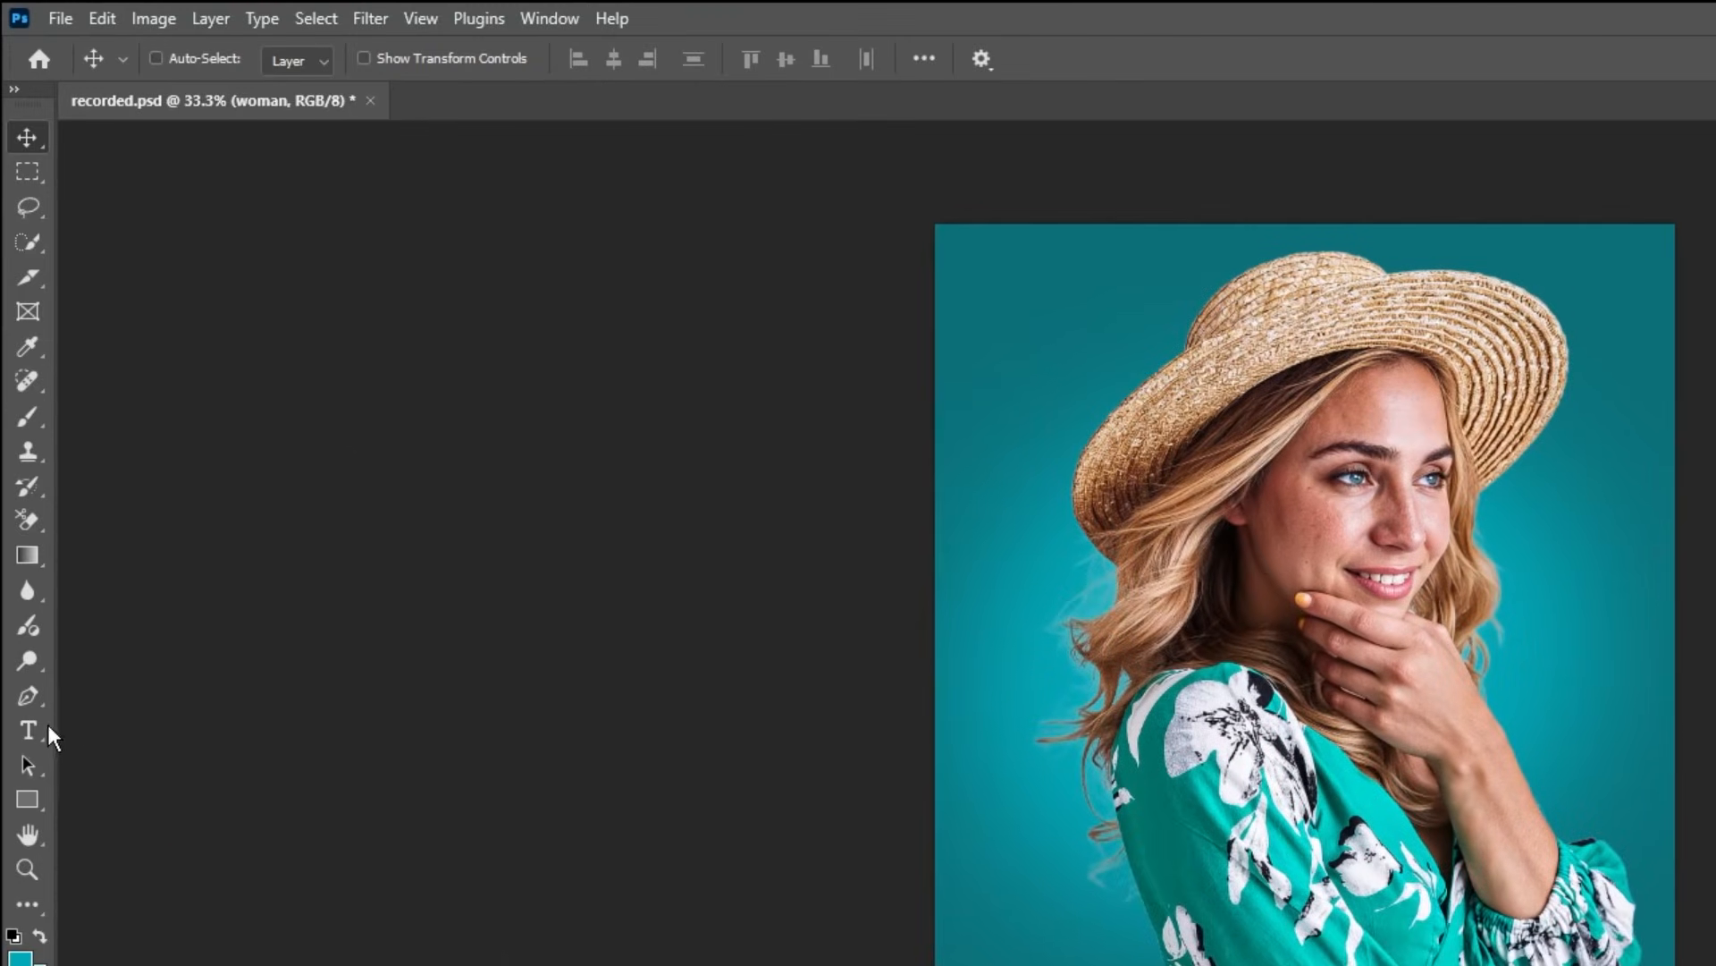
click(36, 731)
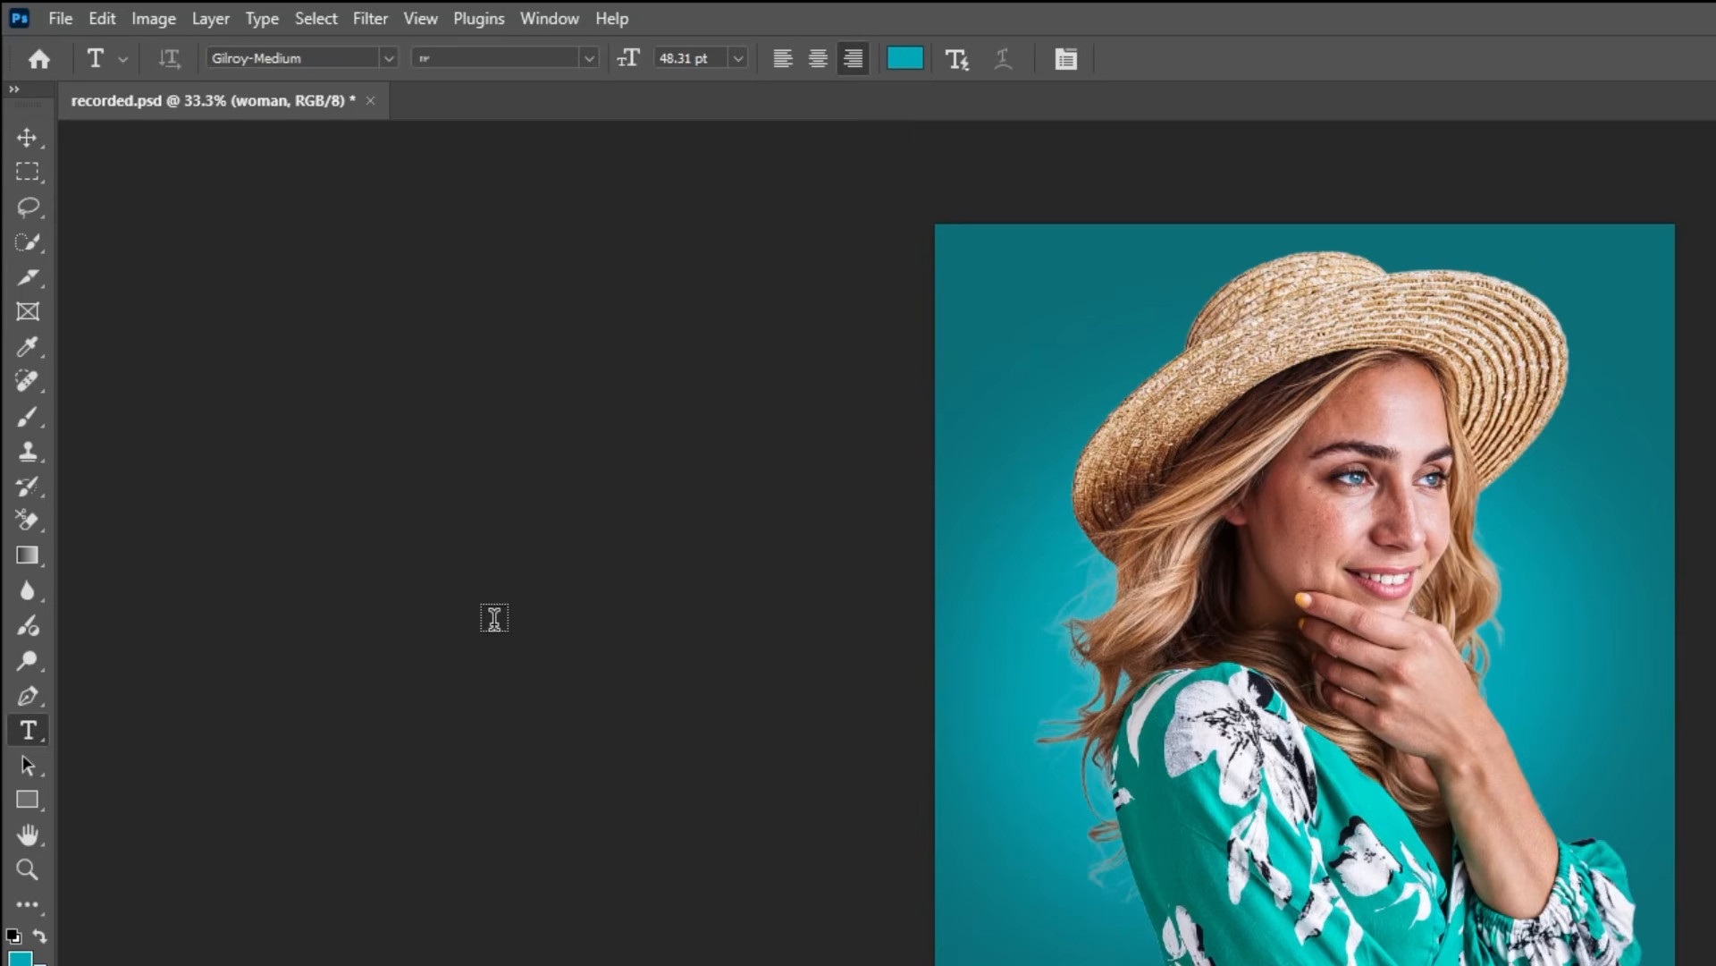
click(1065, 63)
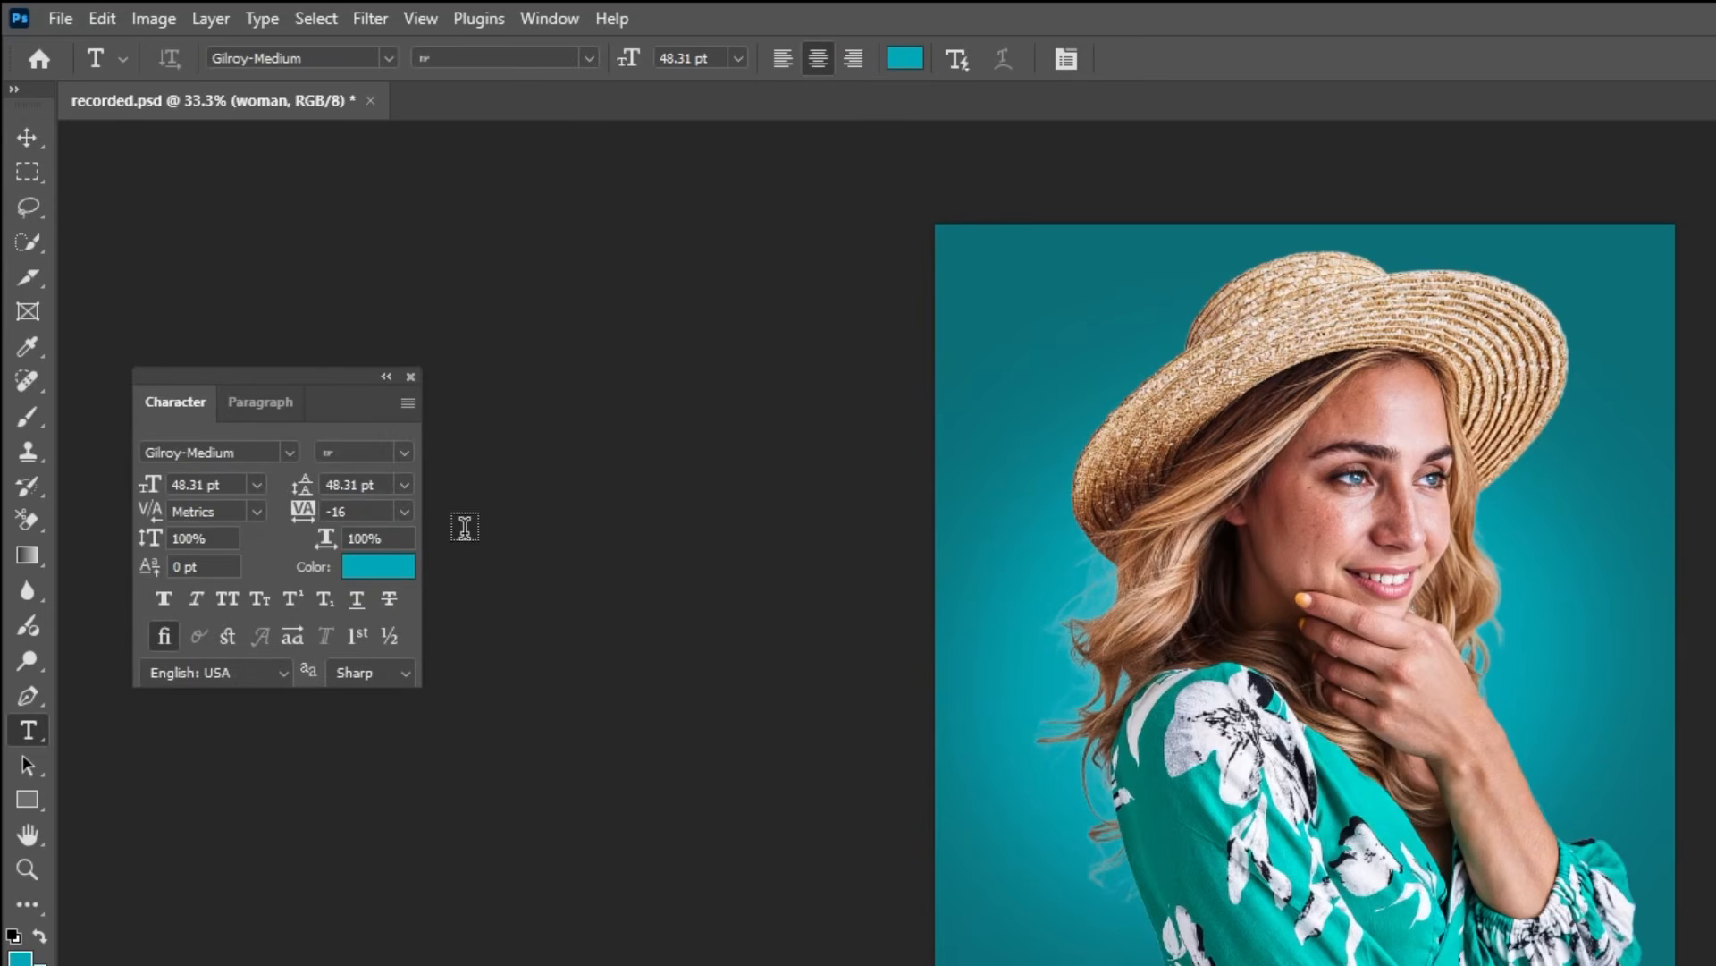
click(385, 575)
drag(421, 394, 350, 342)
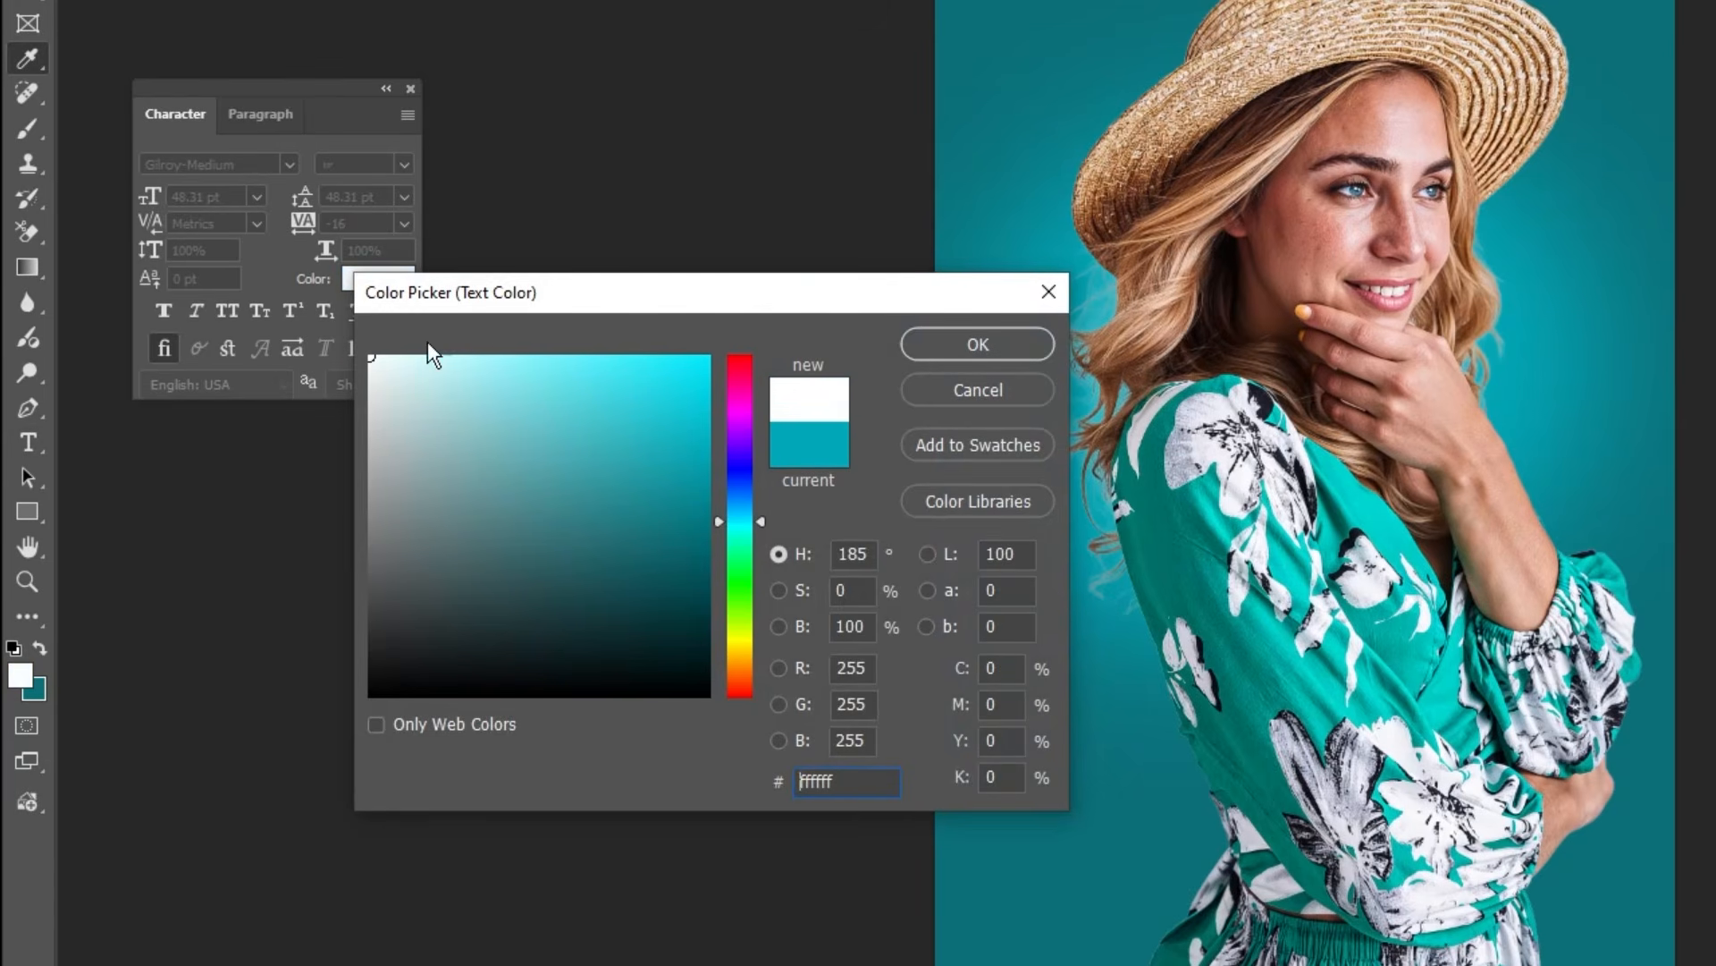
click(980, 357)
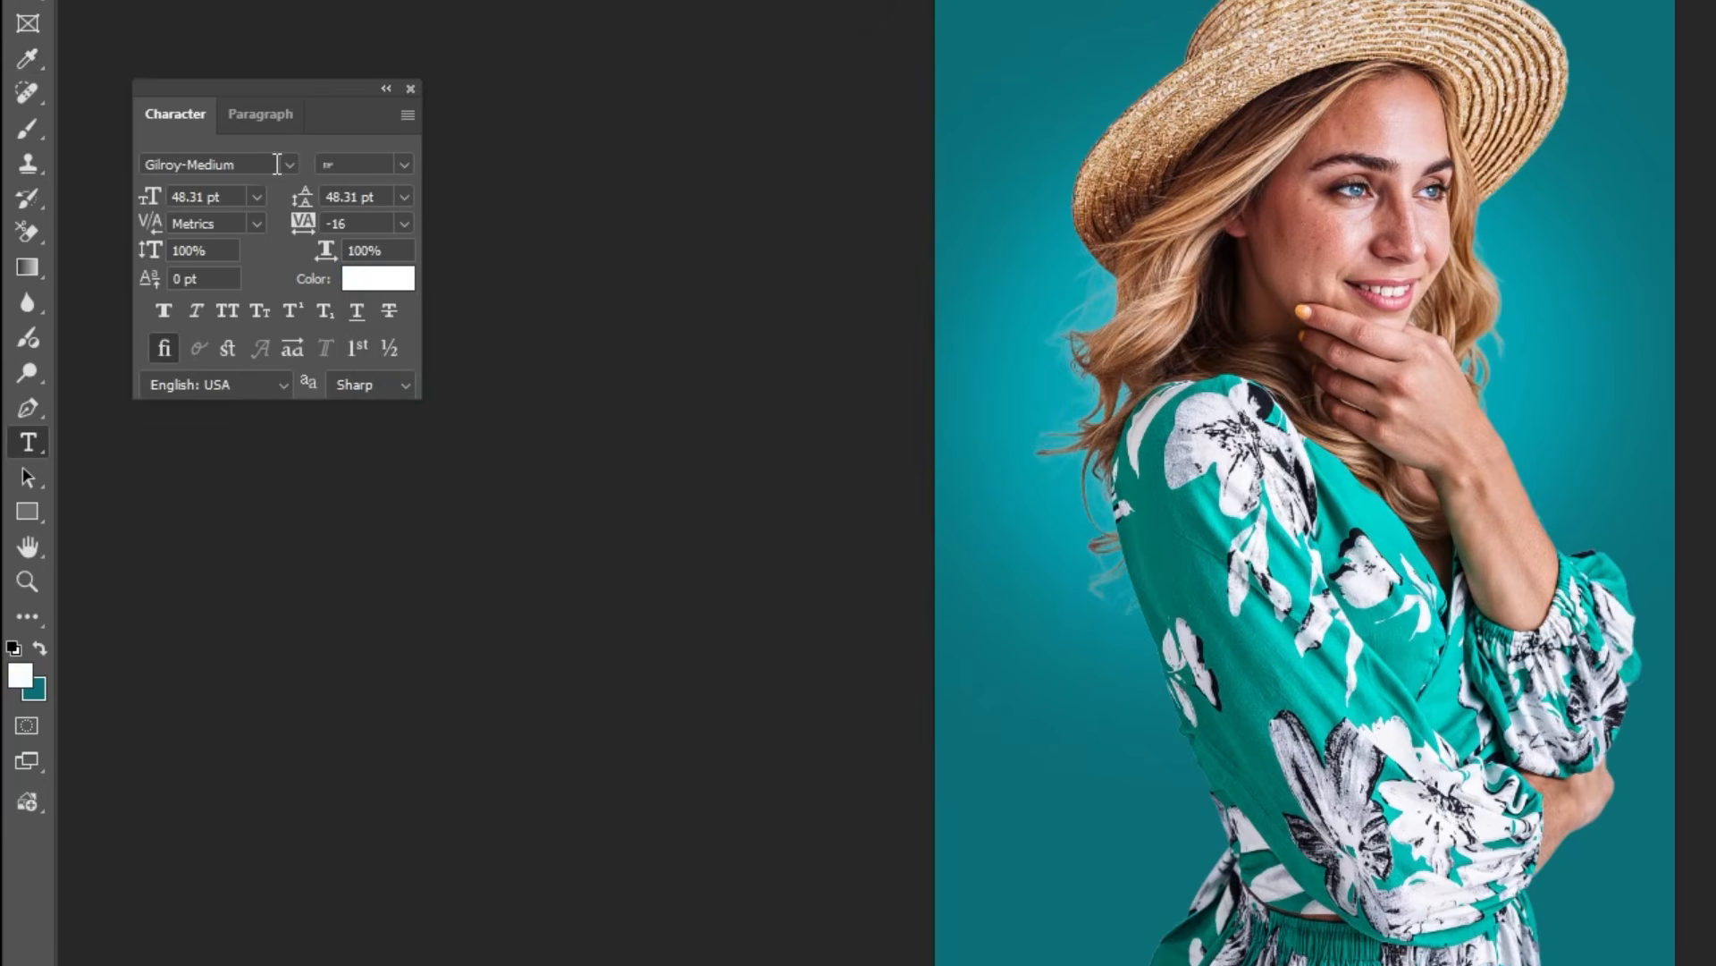
Step: Set the text font to Dharma Gothic E Bold at a size of 255 pt
click(277, 164)
text(dharm)
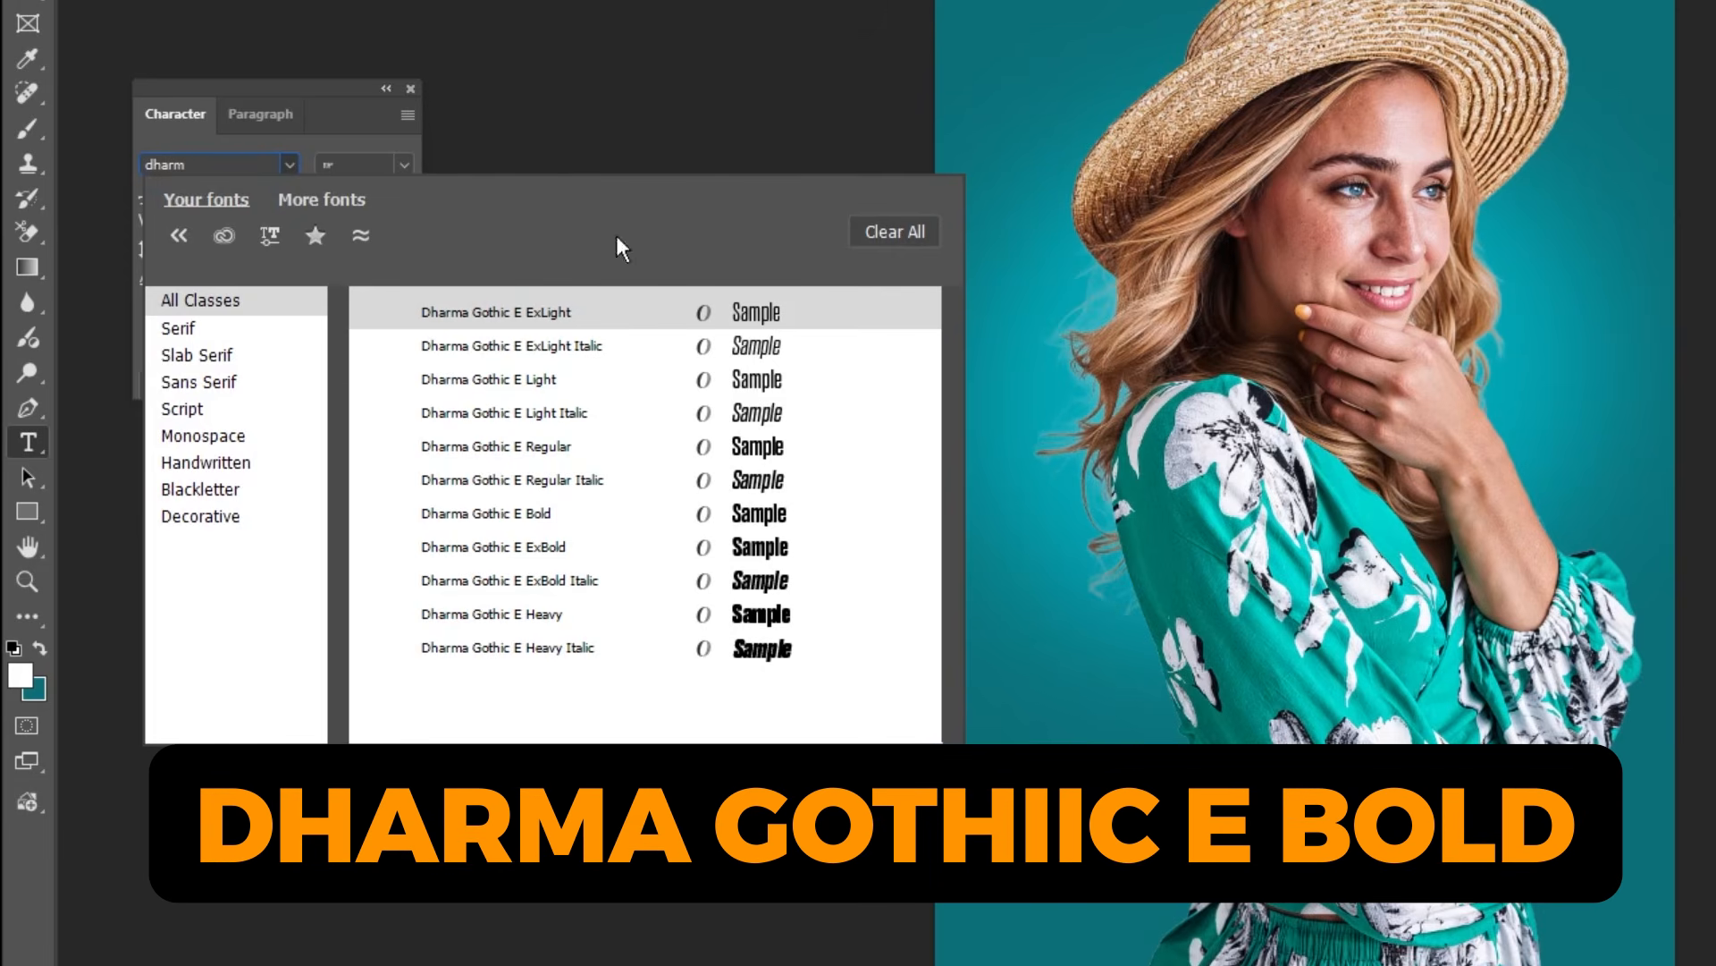
click(599, 514)
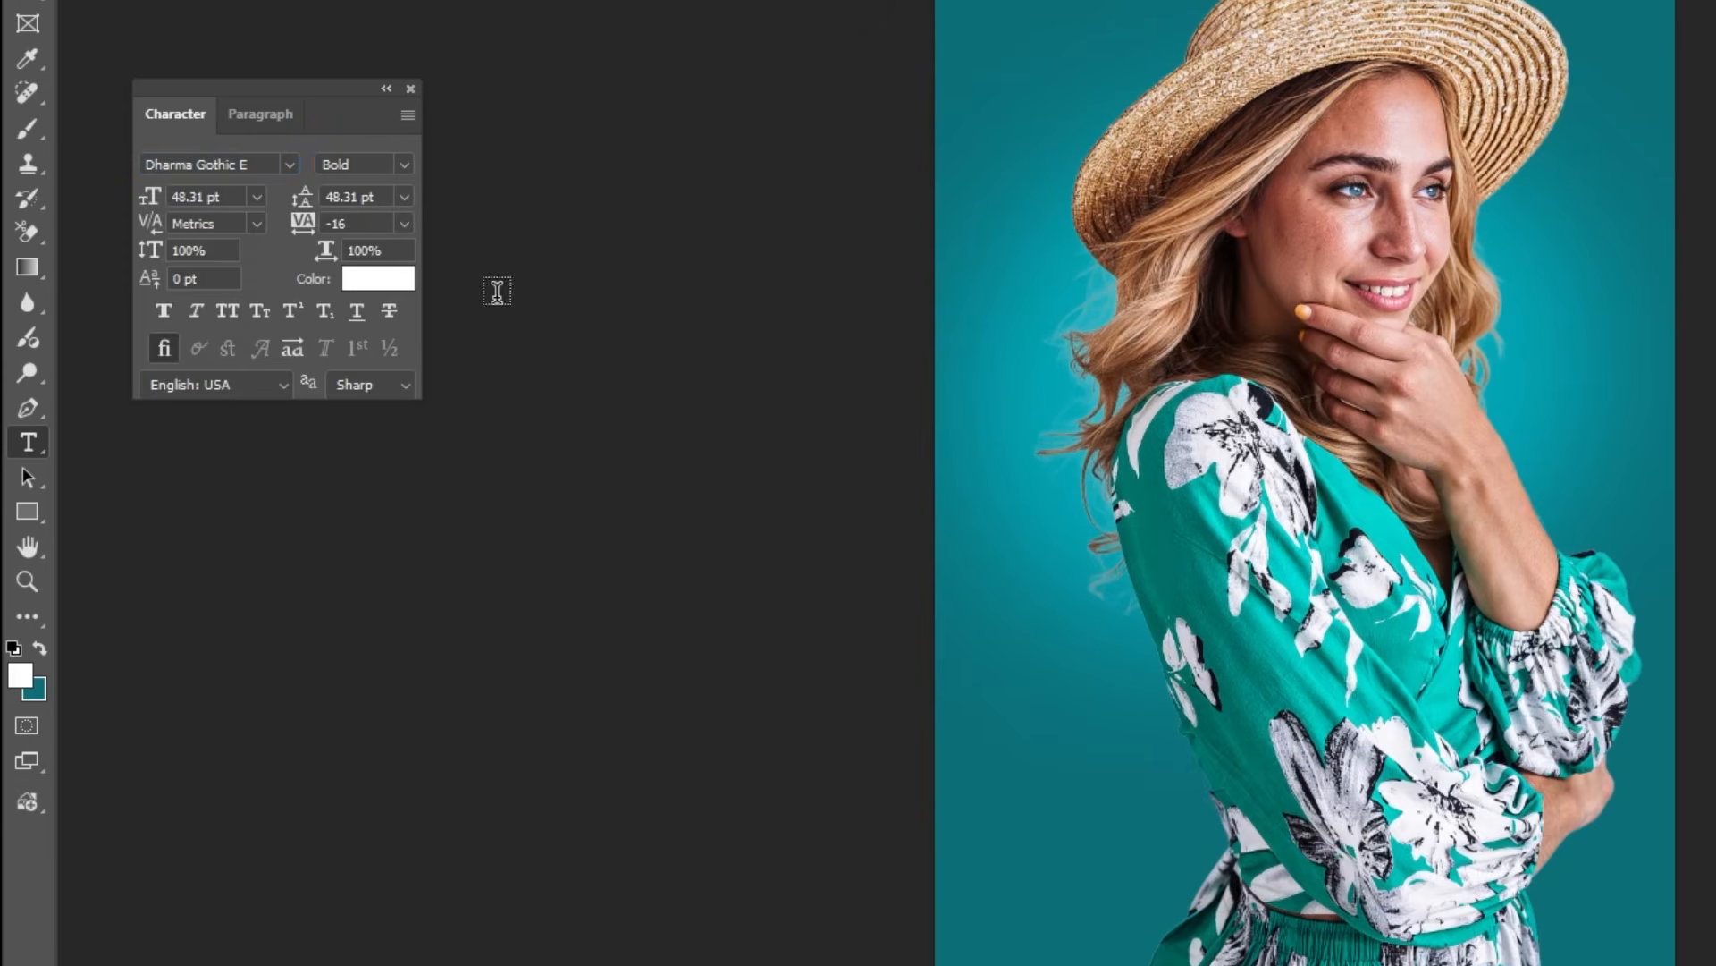
click(151, 197)
text(255)
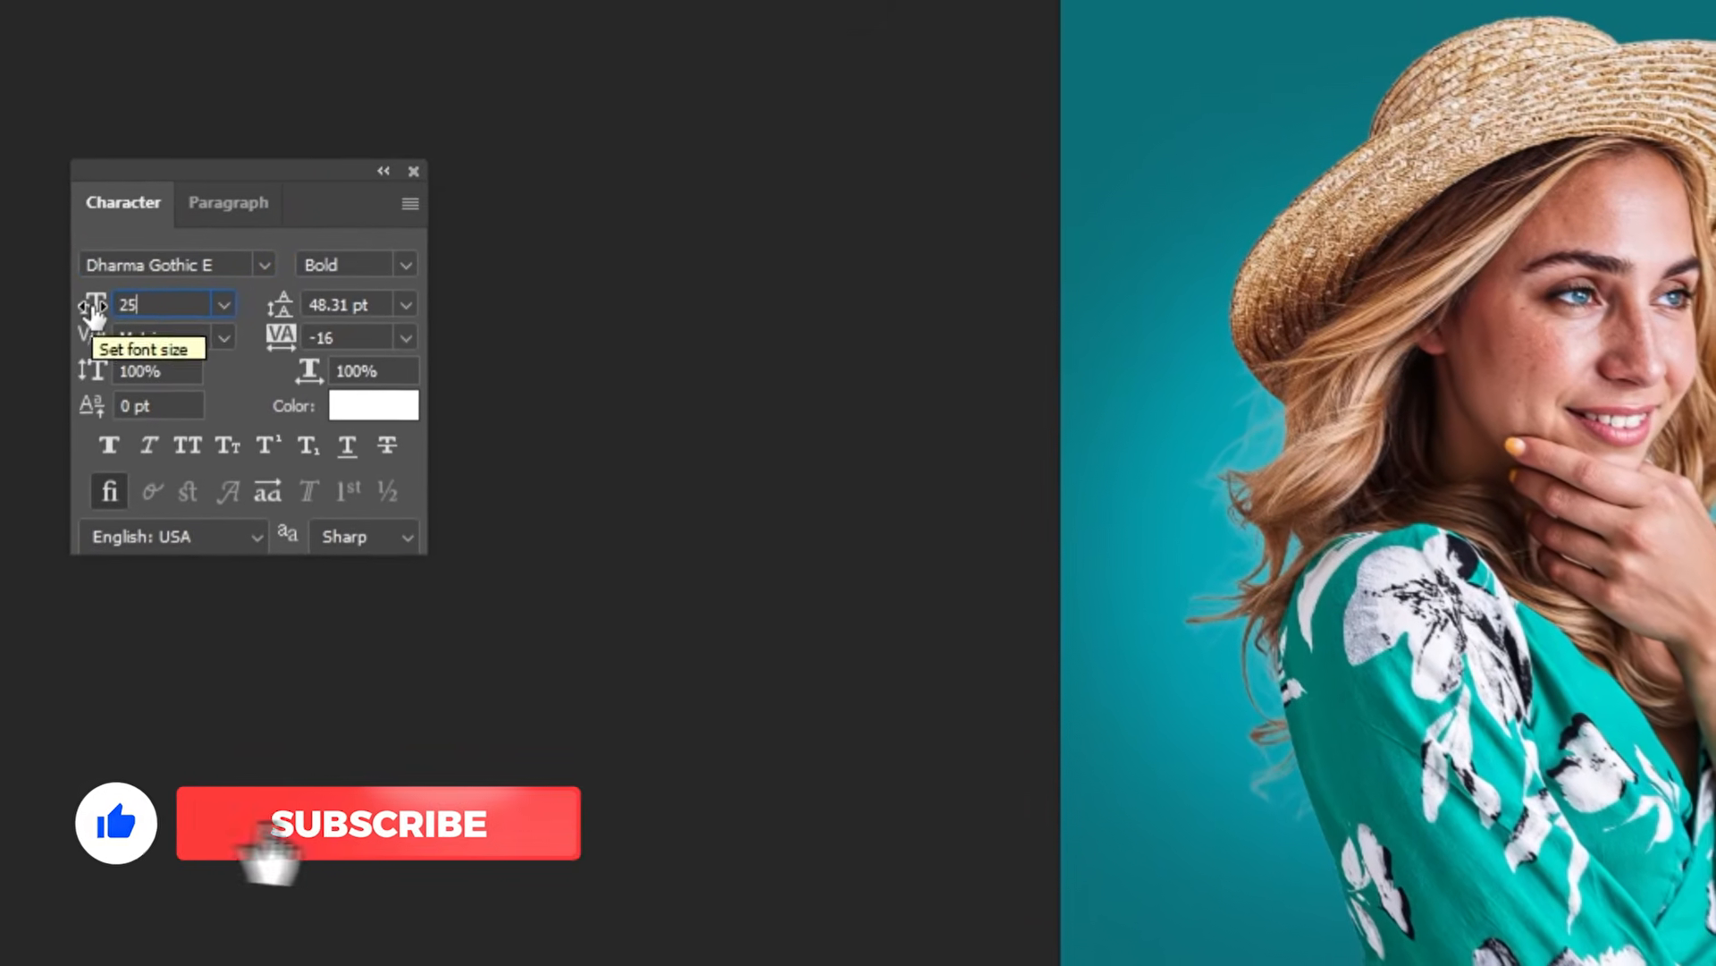
key(Return)
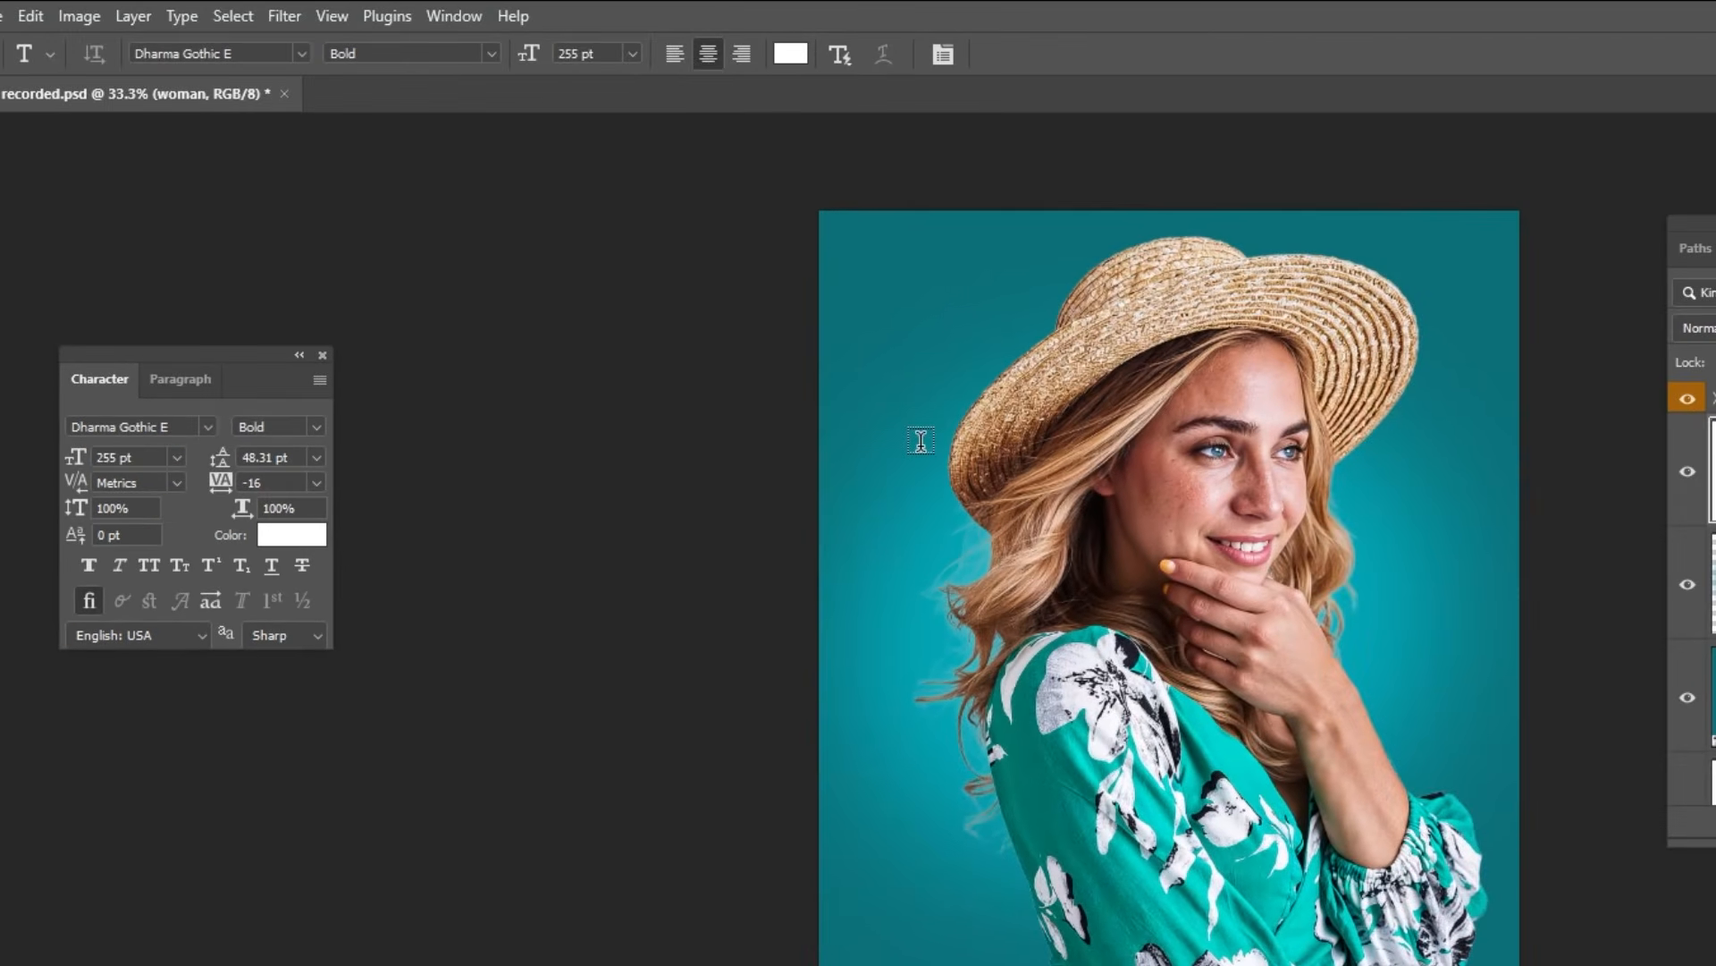
Step: Add the title DORIX over the upper part of the cover and move it fully inside the canvas
click(921, 442)
text(DORIX)
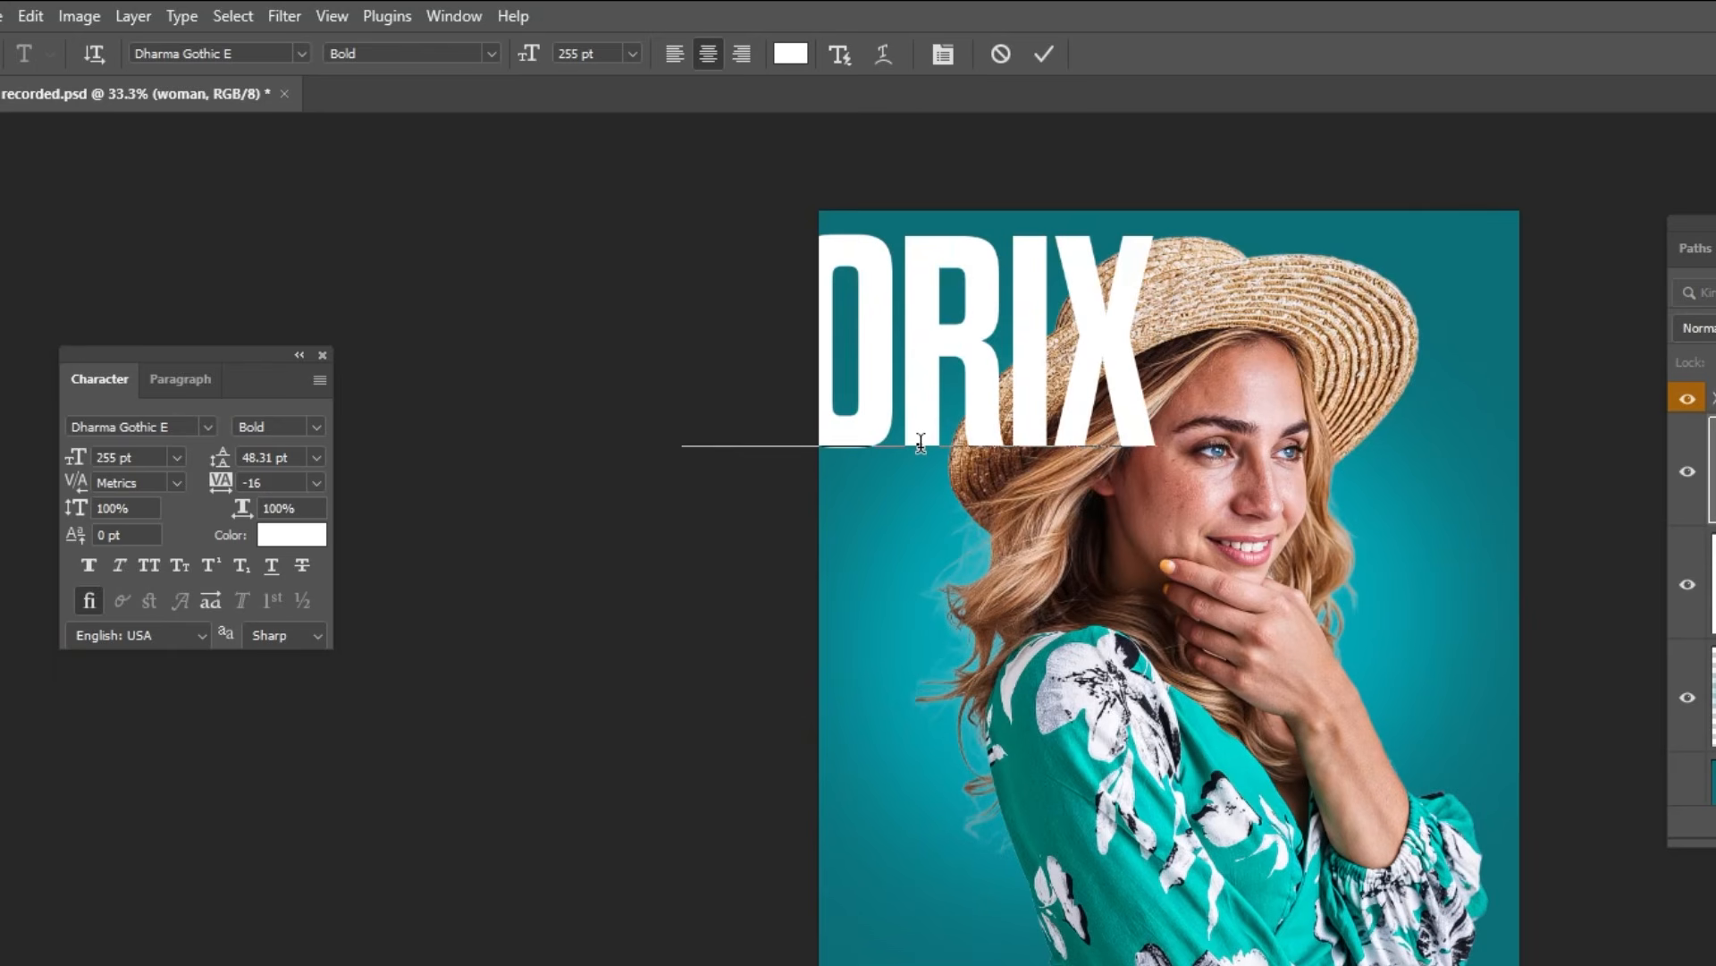
drag(1066, 402, 1200, 443)
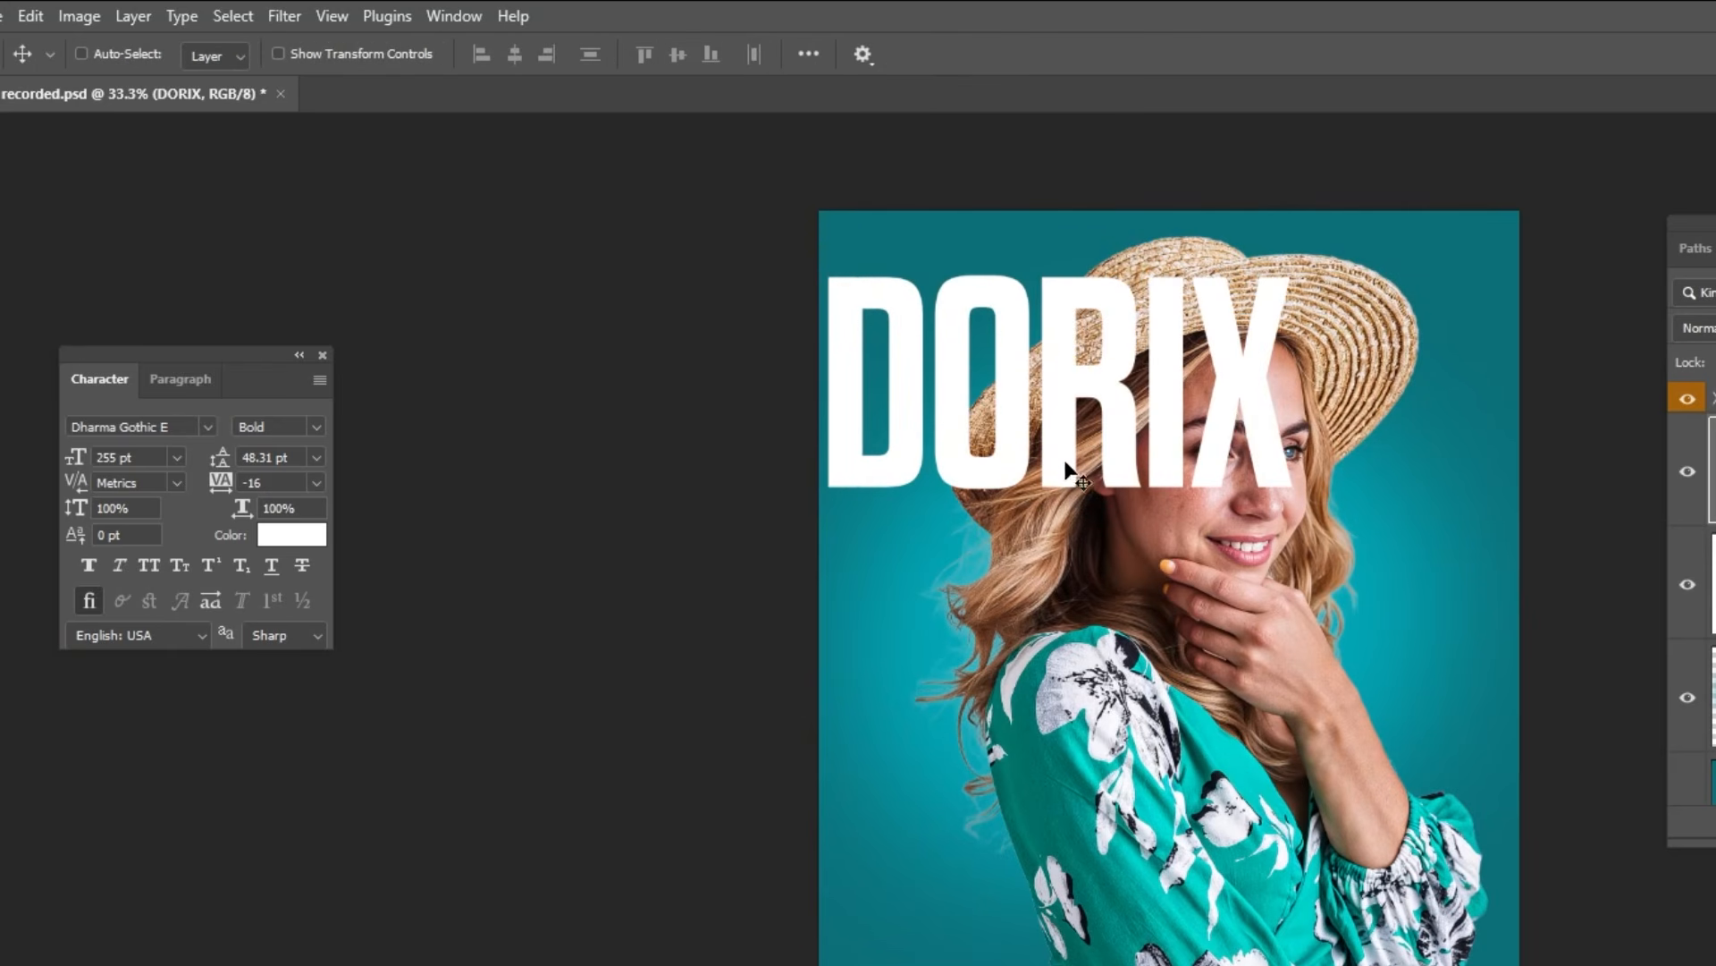
Step: Centre the DORIX title horizontally on the whole canvas and clear the selection
click(224, 23)
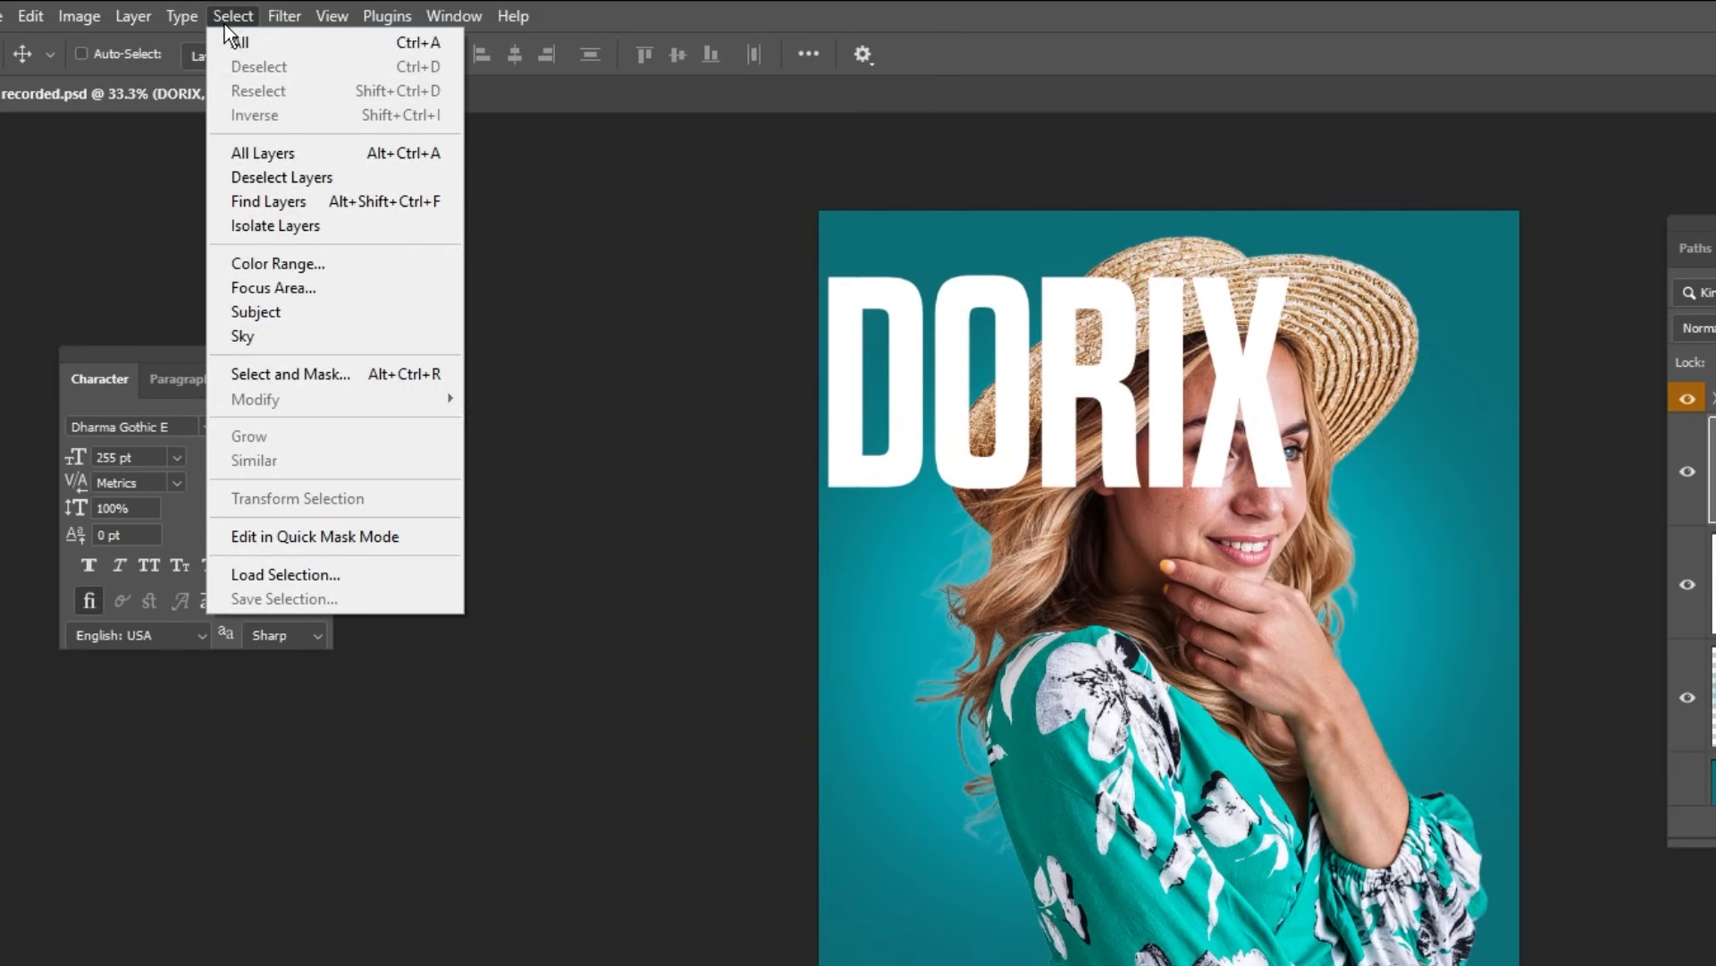
click(238, 42)
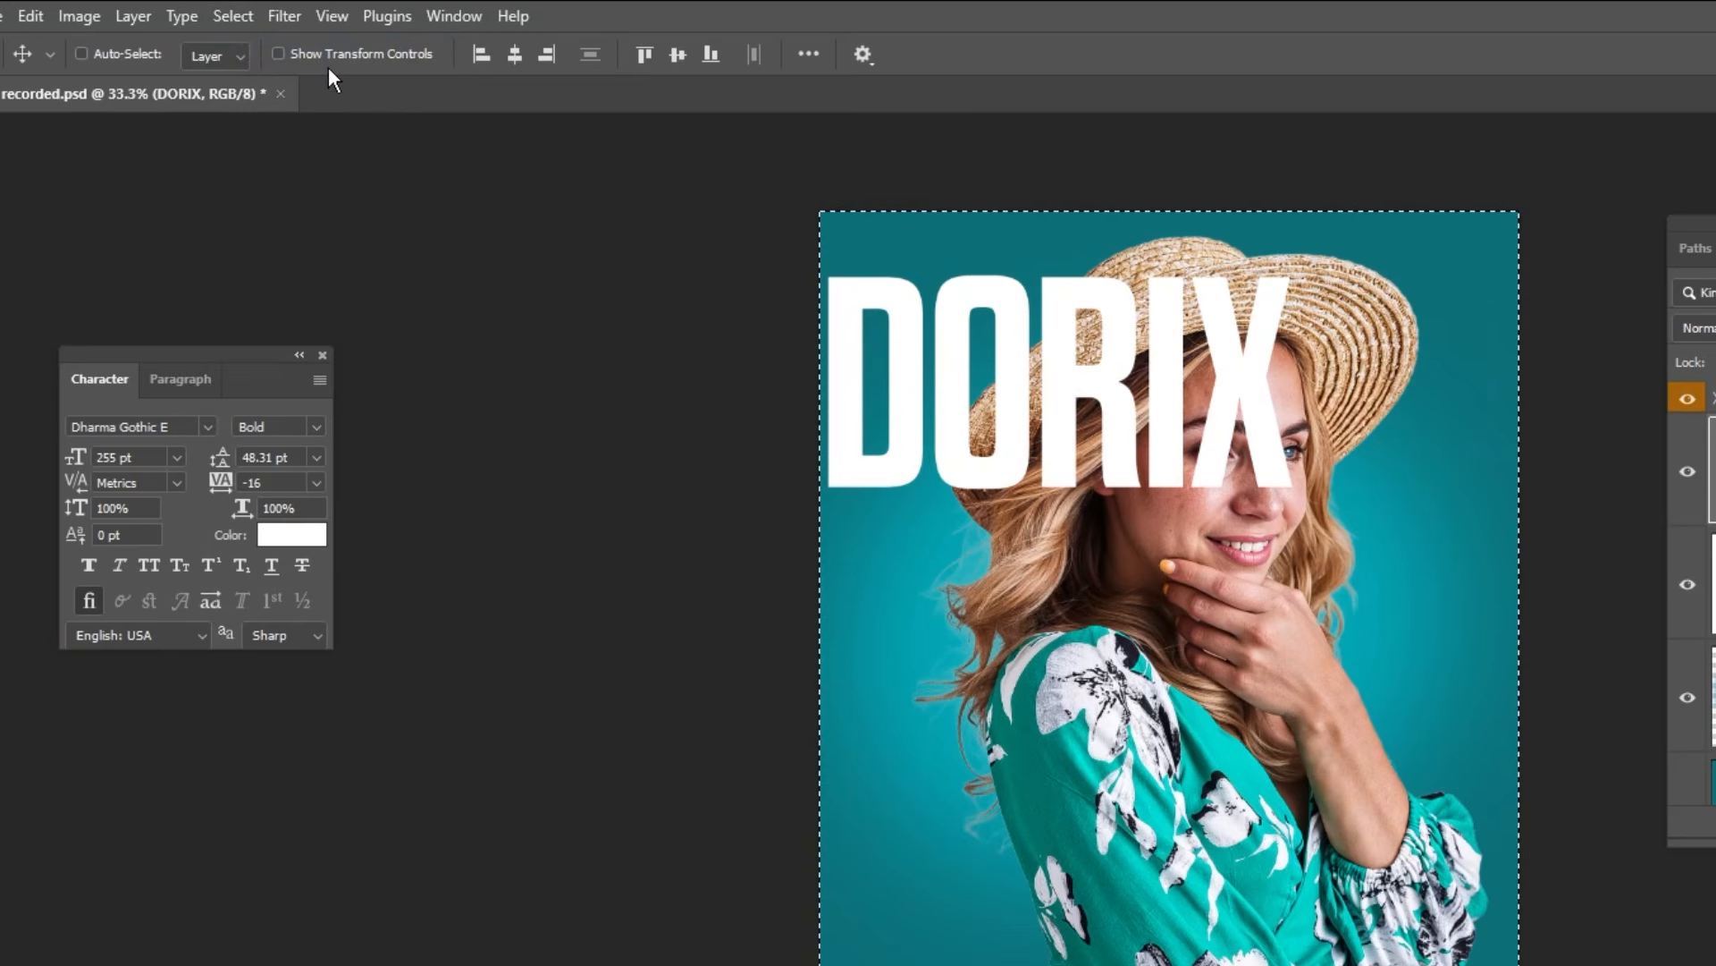
click(522, 53)
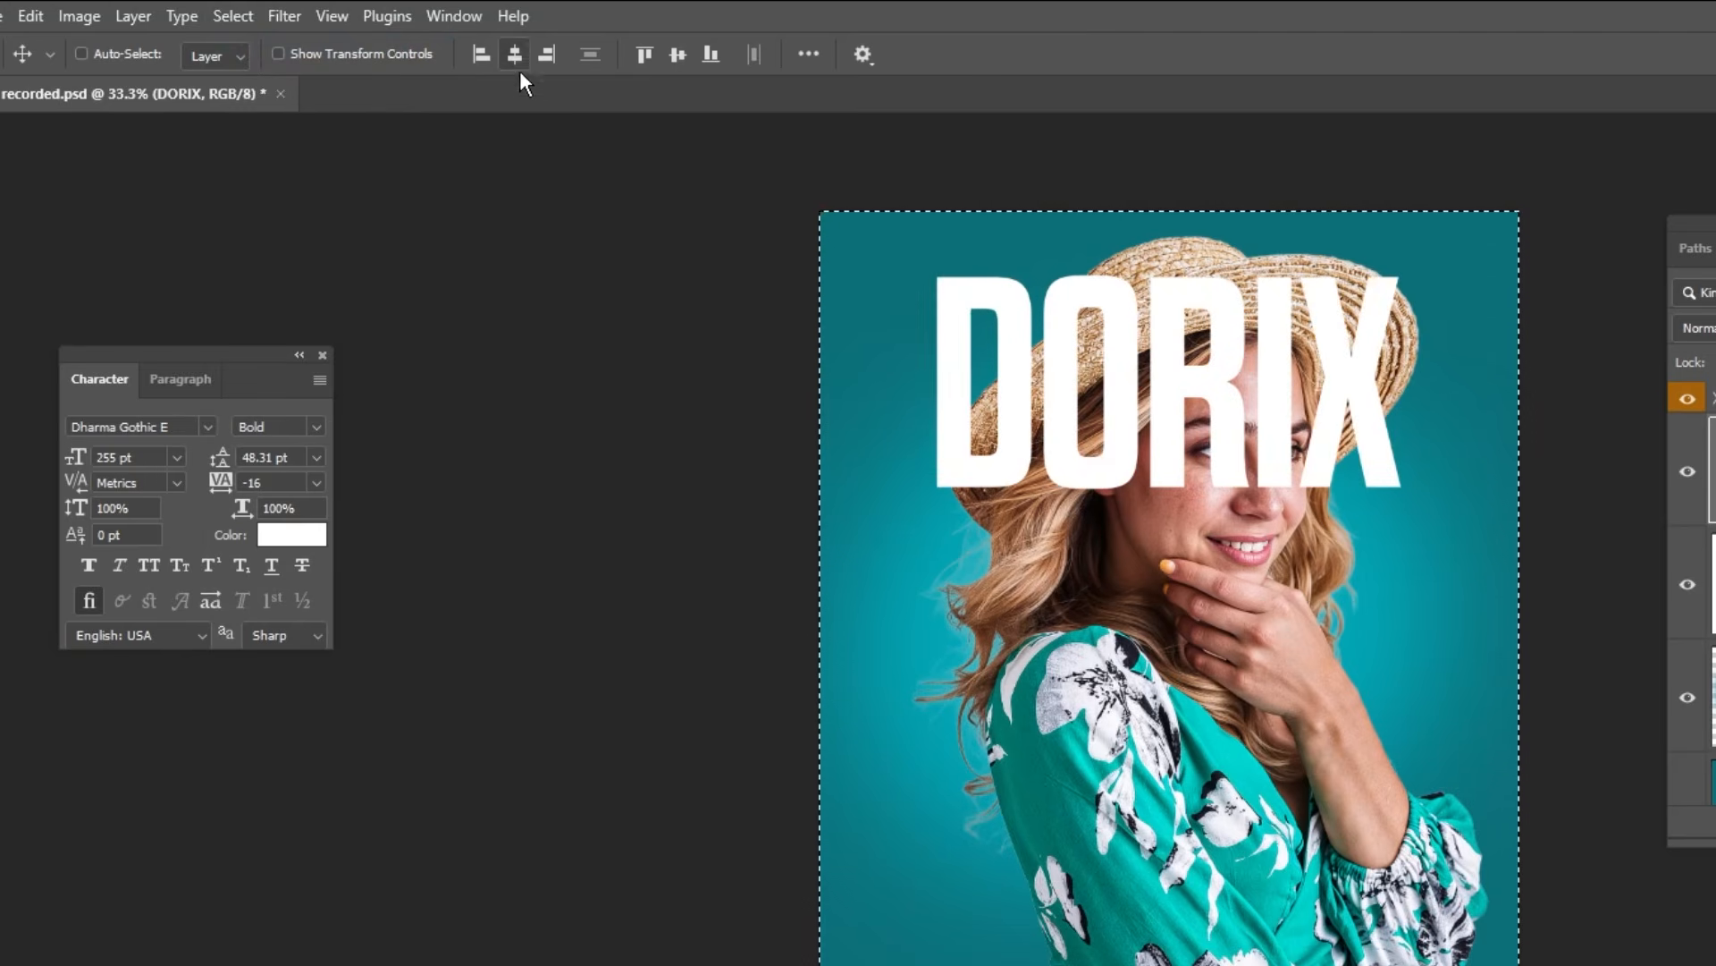
click(232, 16)
click(246, 66)
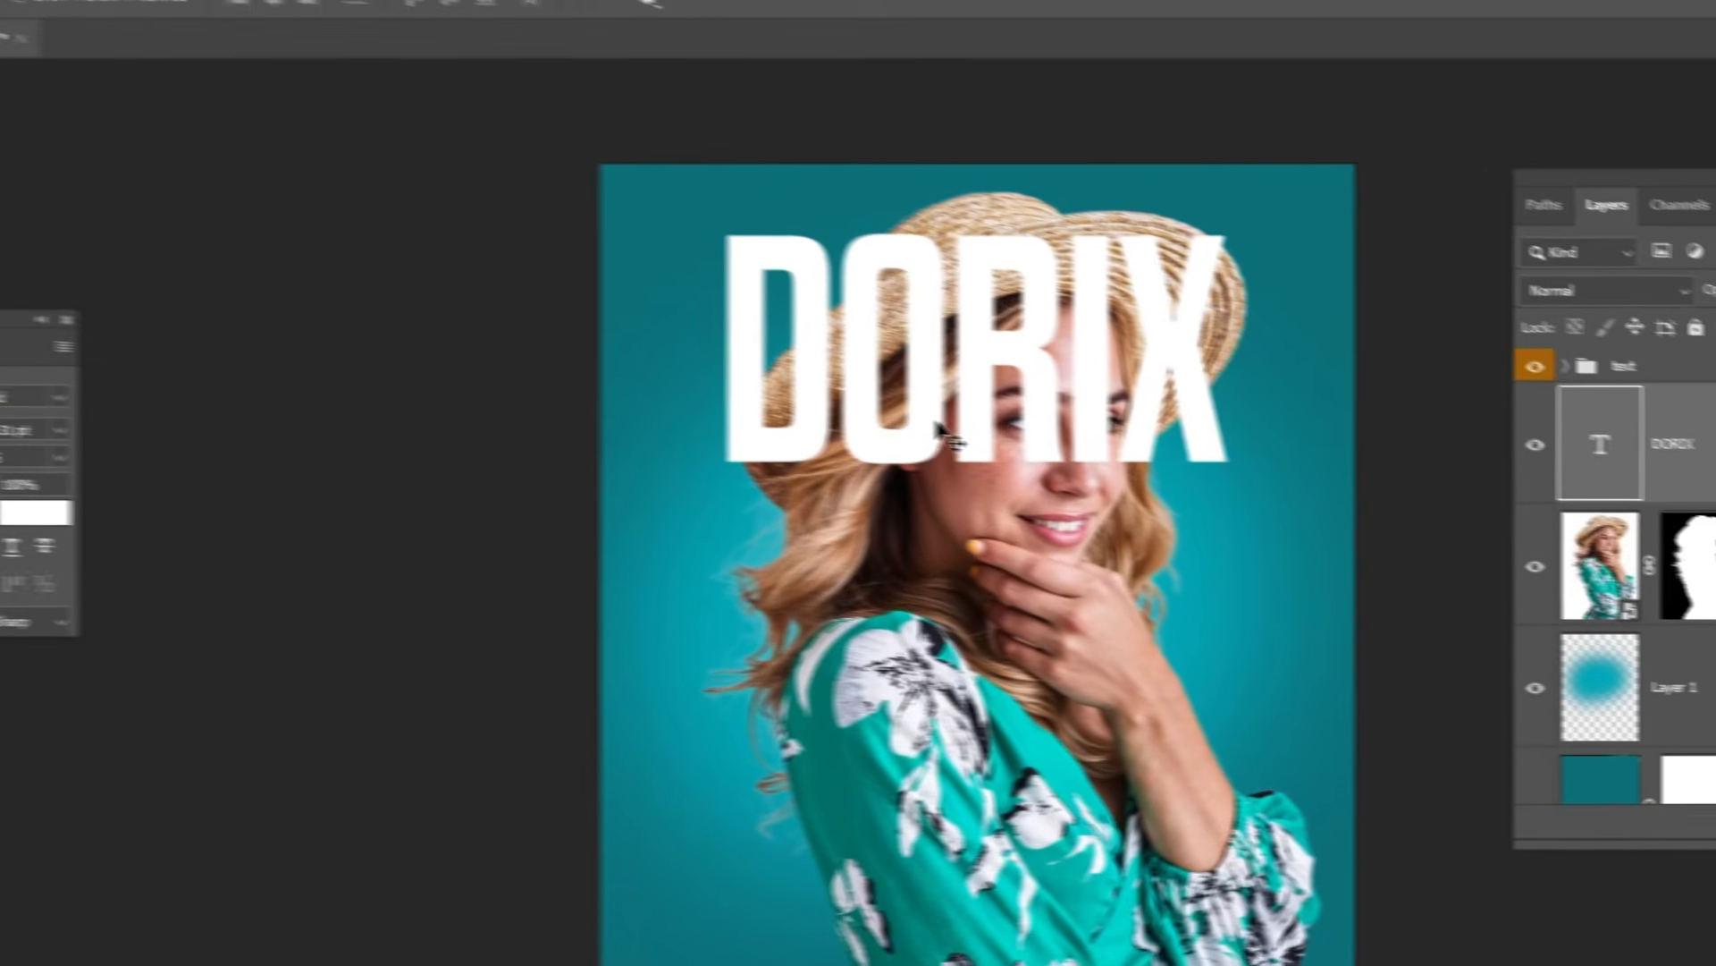
Step: Enlarge the DORIX title to span most of the cover's width and place its layer beneath the woman
key(ctrl+t)
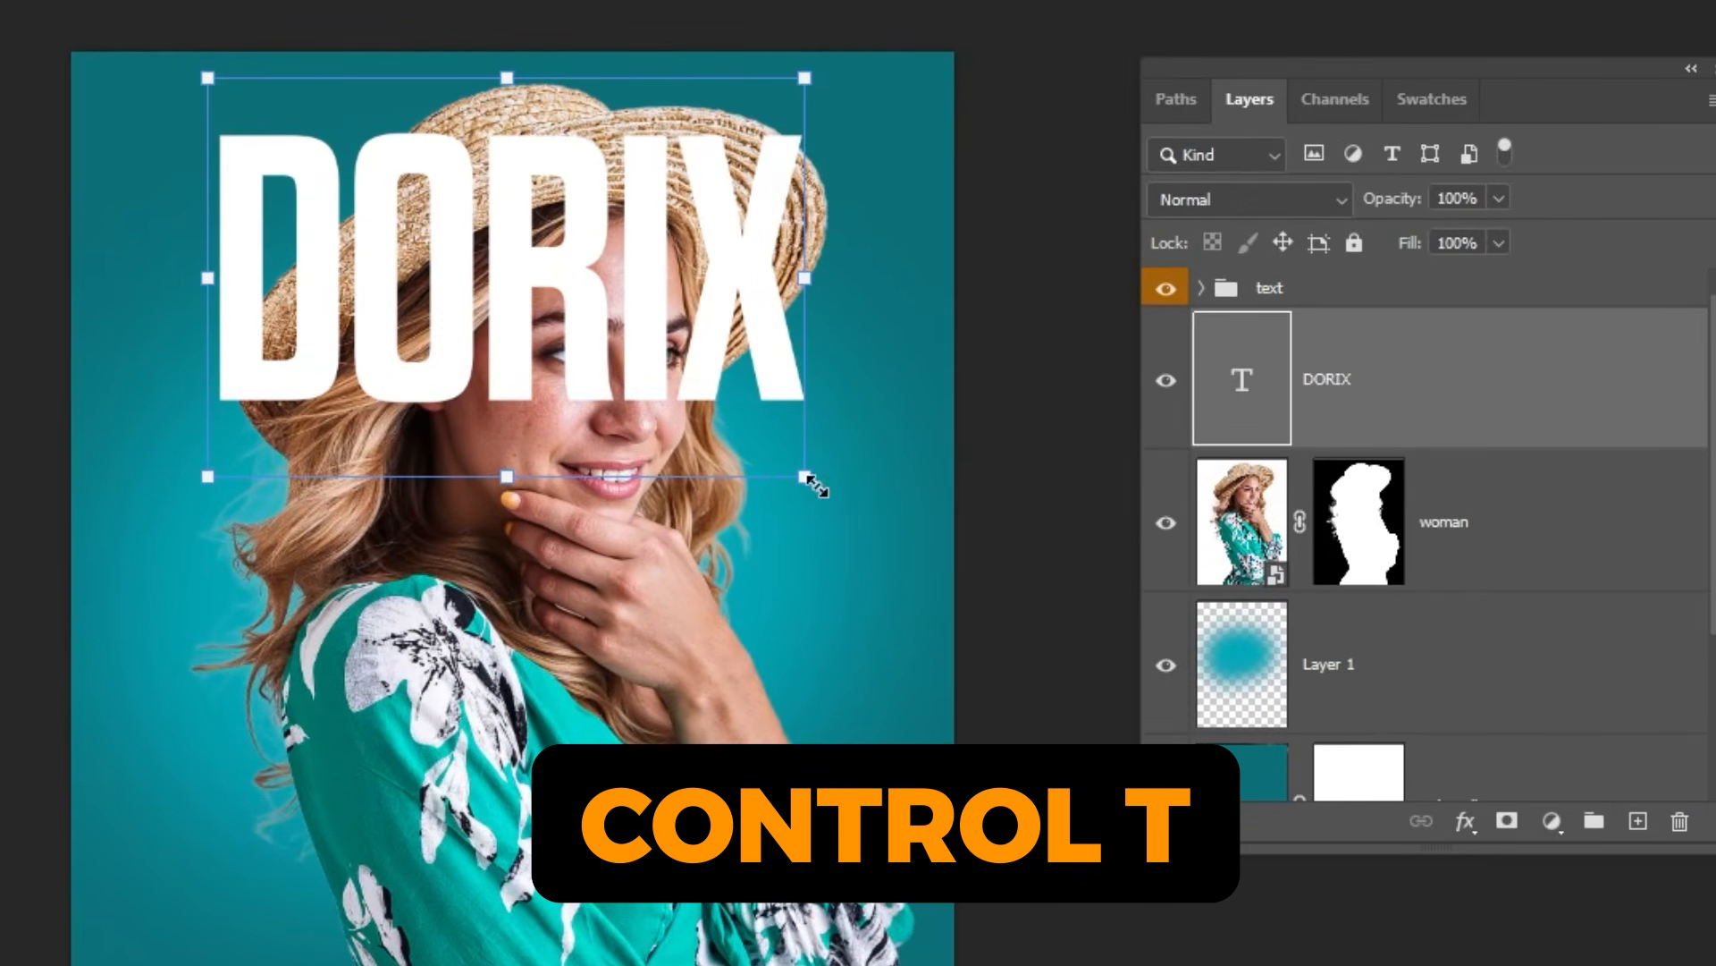
drag(816, 485, 914, 511)
key(Return)
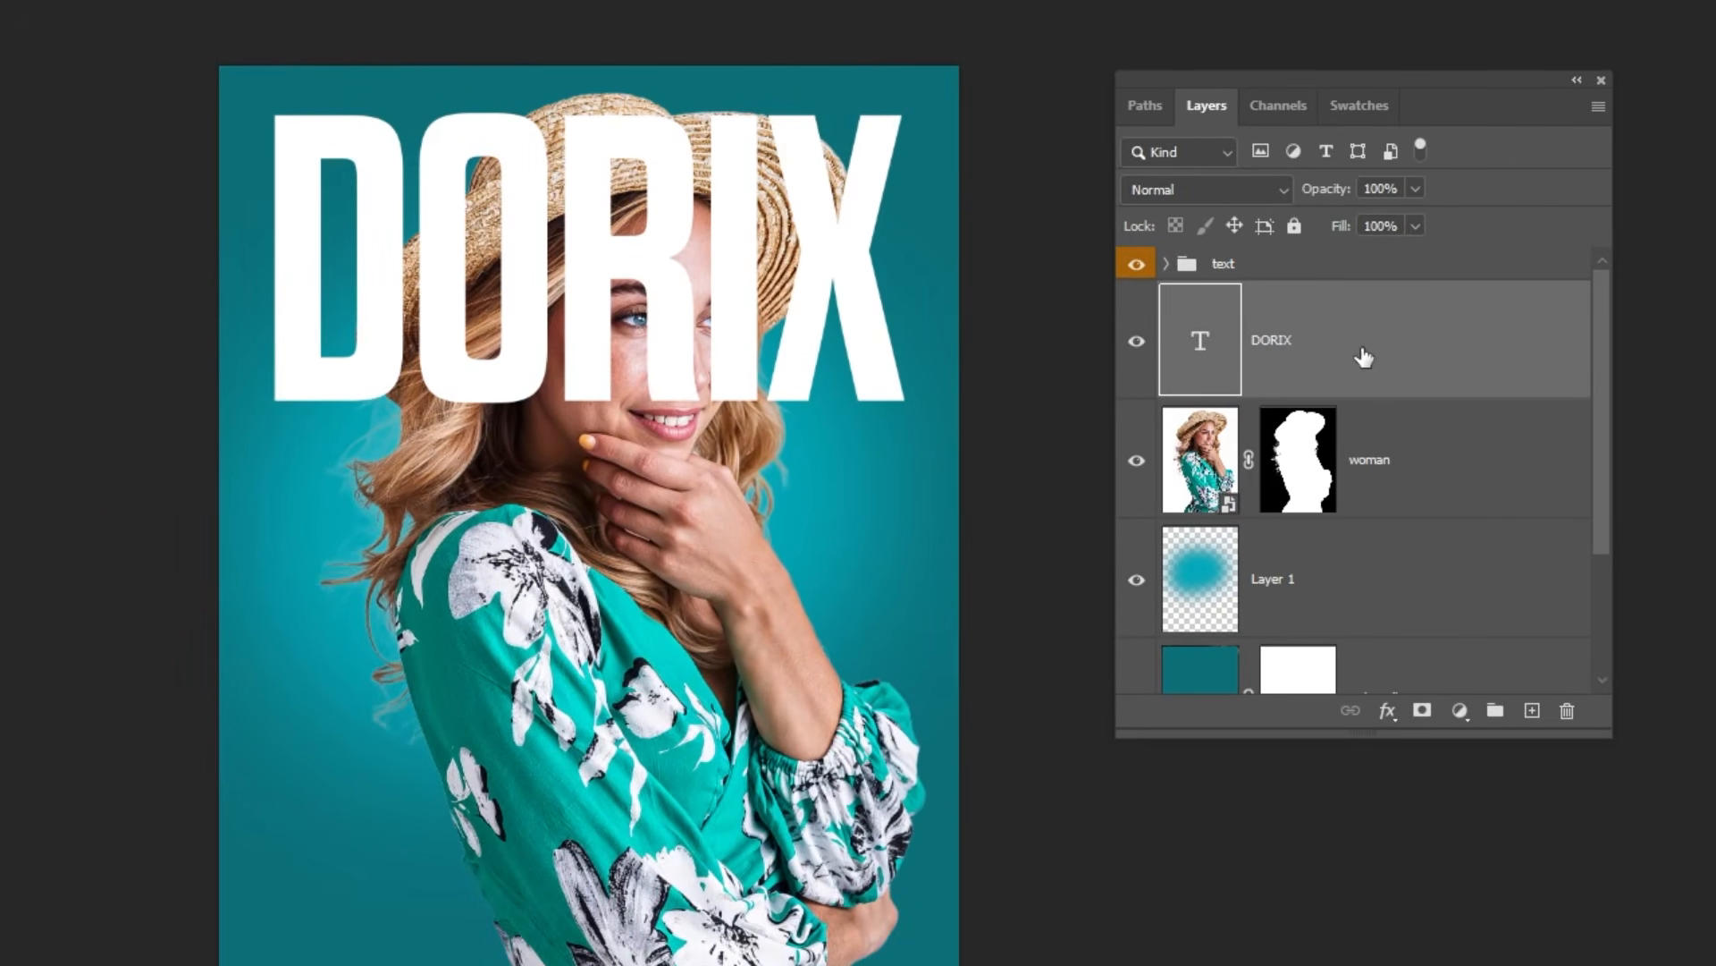
drag(1363, 358, 1447, 500)
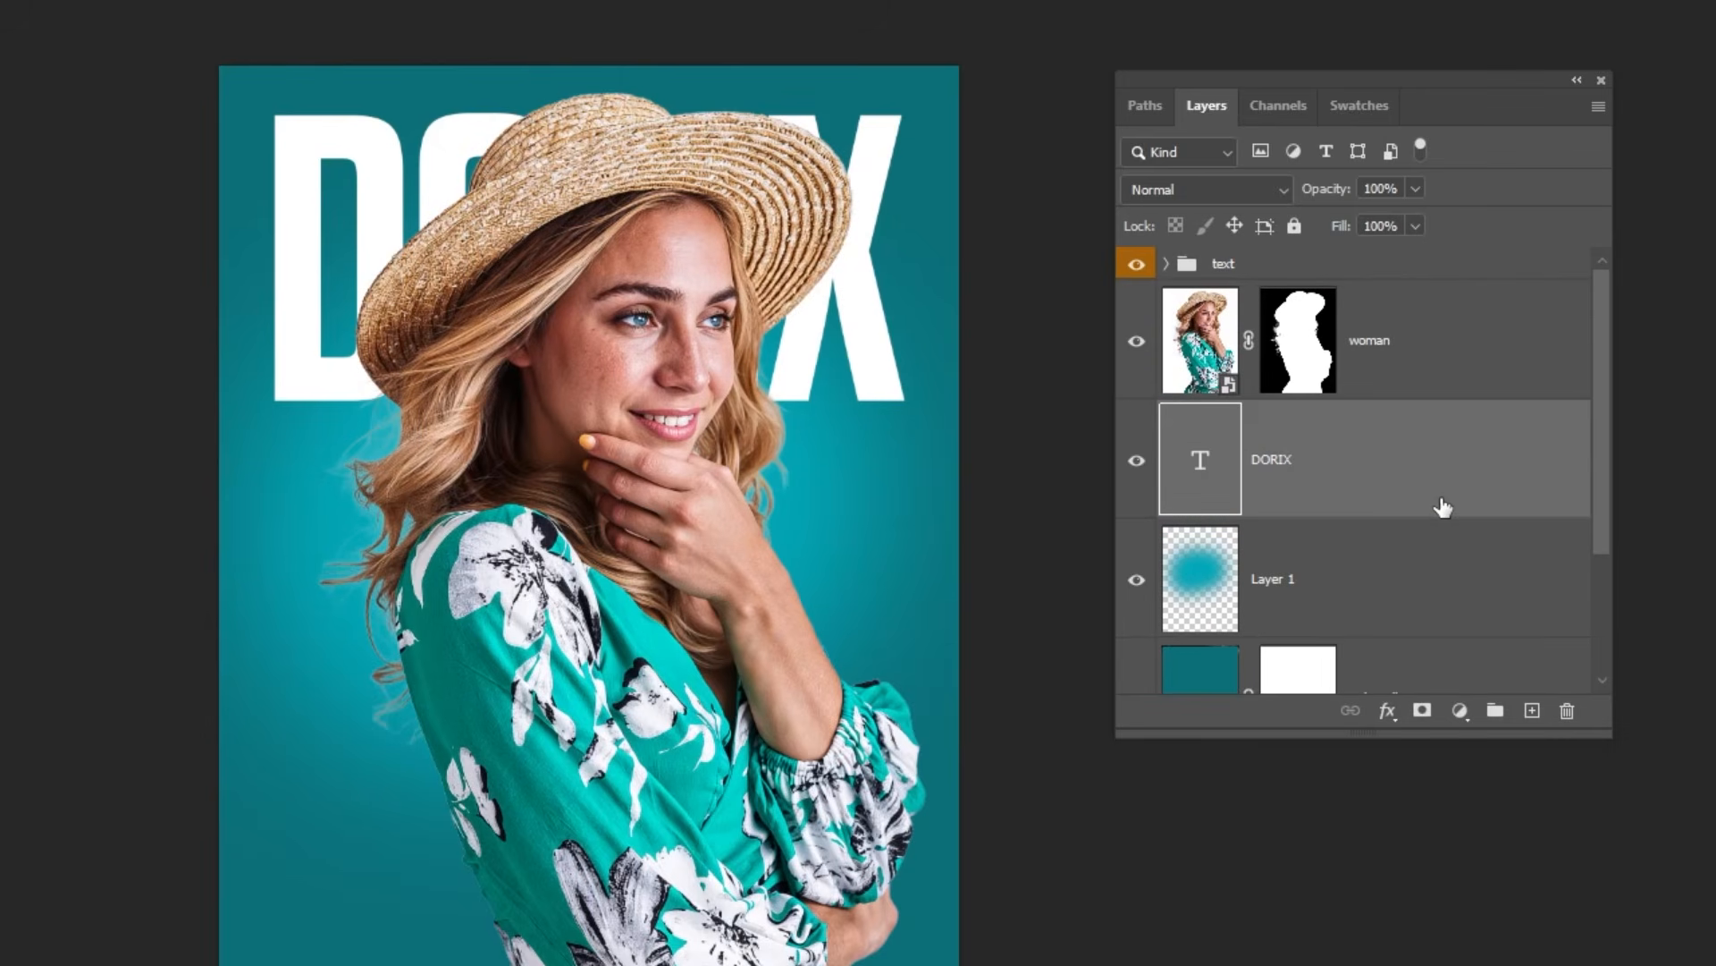
Step: Convert the DORIX title into a smart object and place a duplicate of it above the woman layer
right_click(1328, 477)
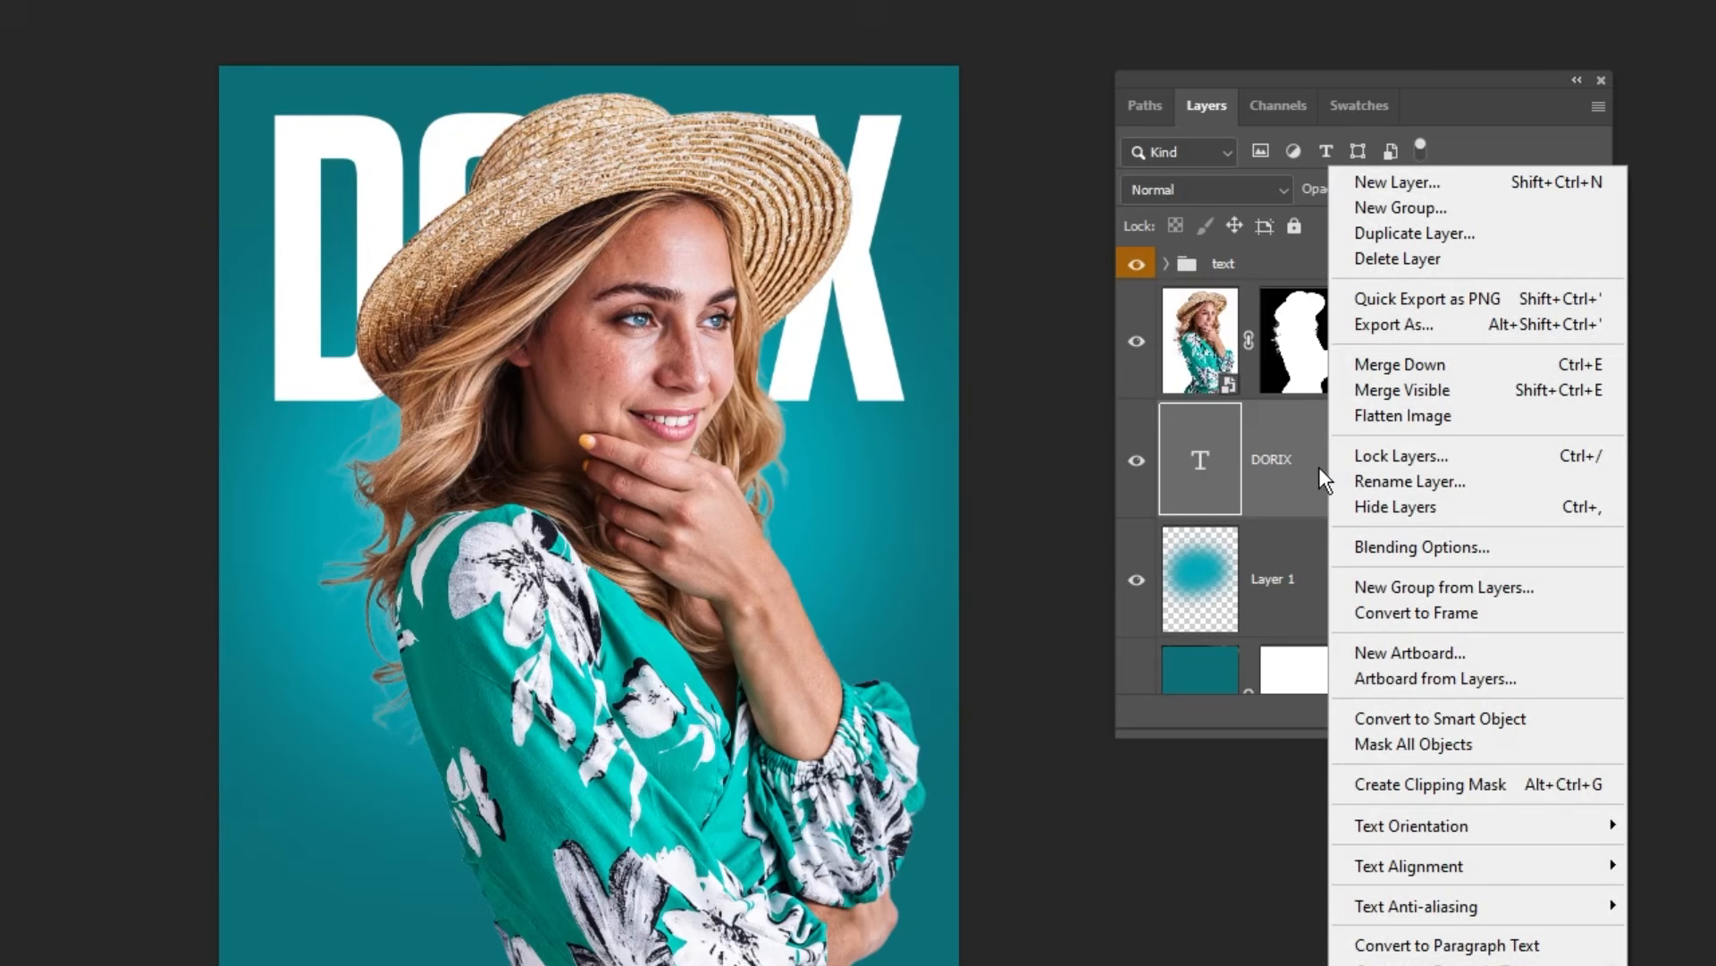
click(1472, 722)
drag(1471, 486, 1532, 710)
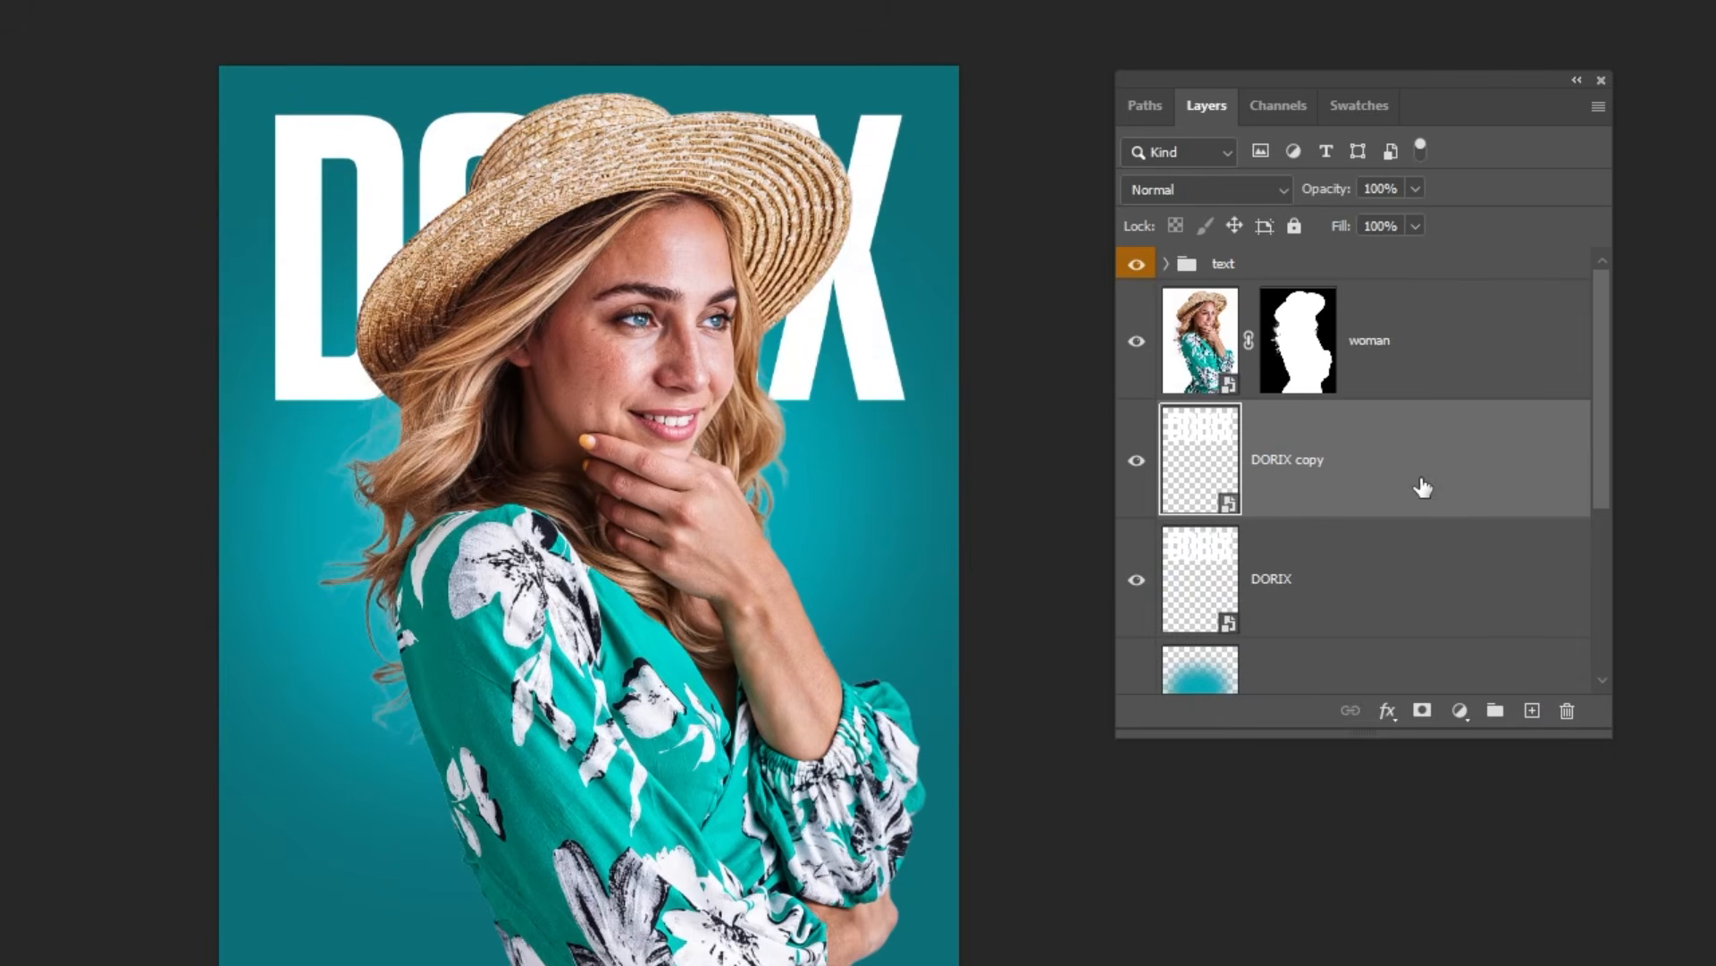
drag(1423, 487, 1454, 335)
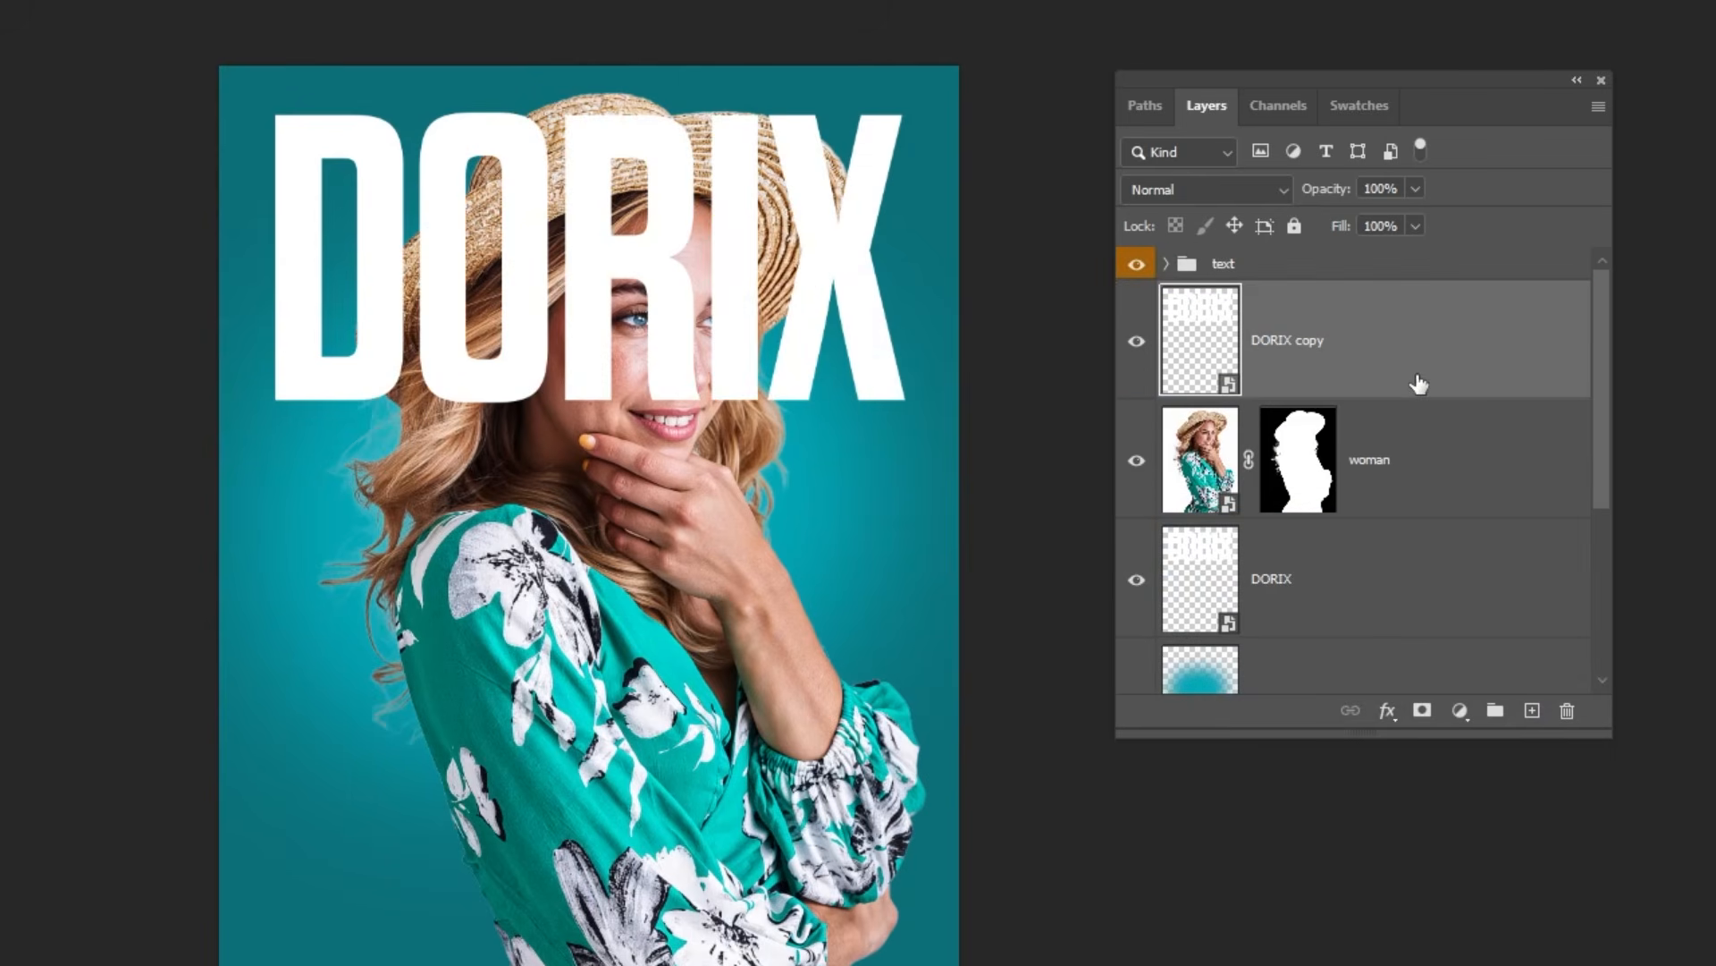
Step: Set the DORIX copy's fill to 0% and give it a white 4 px inside stroke at 100% opacity
drag(1416, 256, 1248, 268)
click(1294, 354)
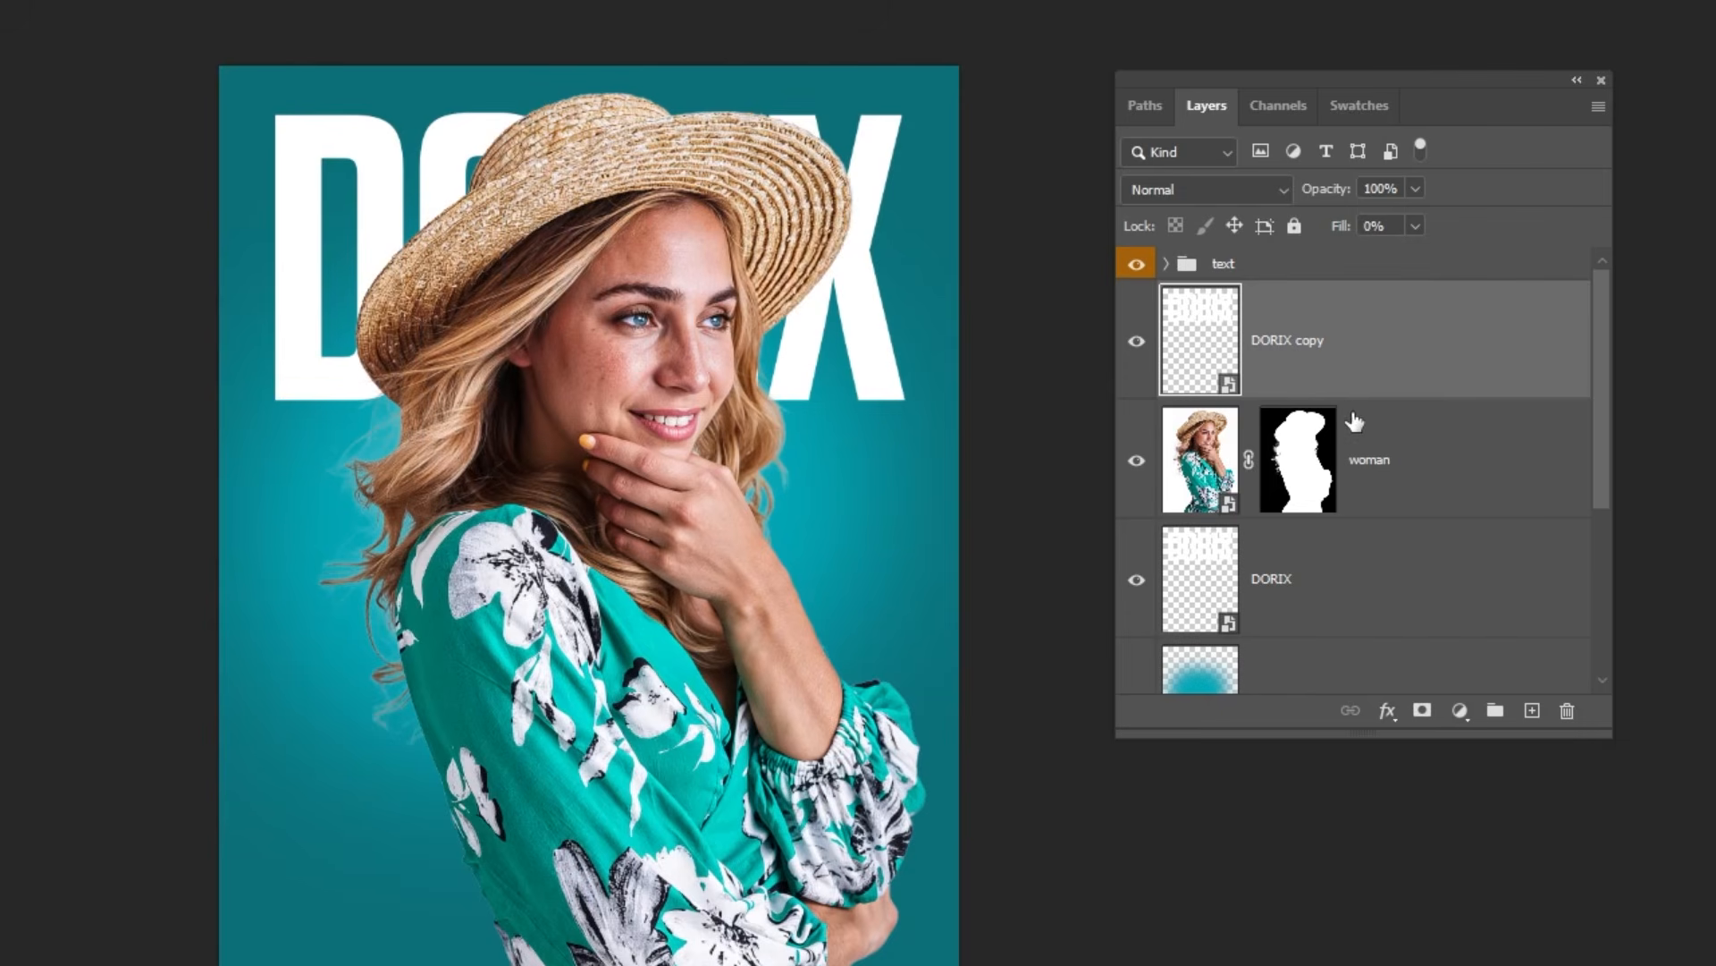
click(1388, 715)
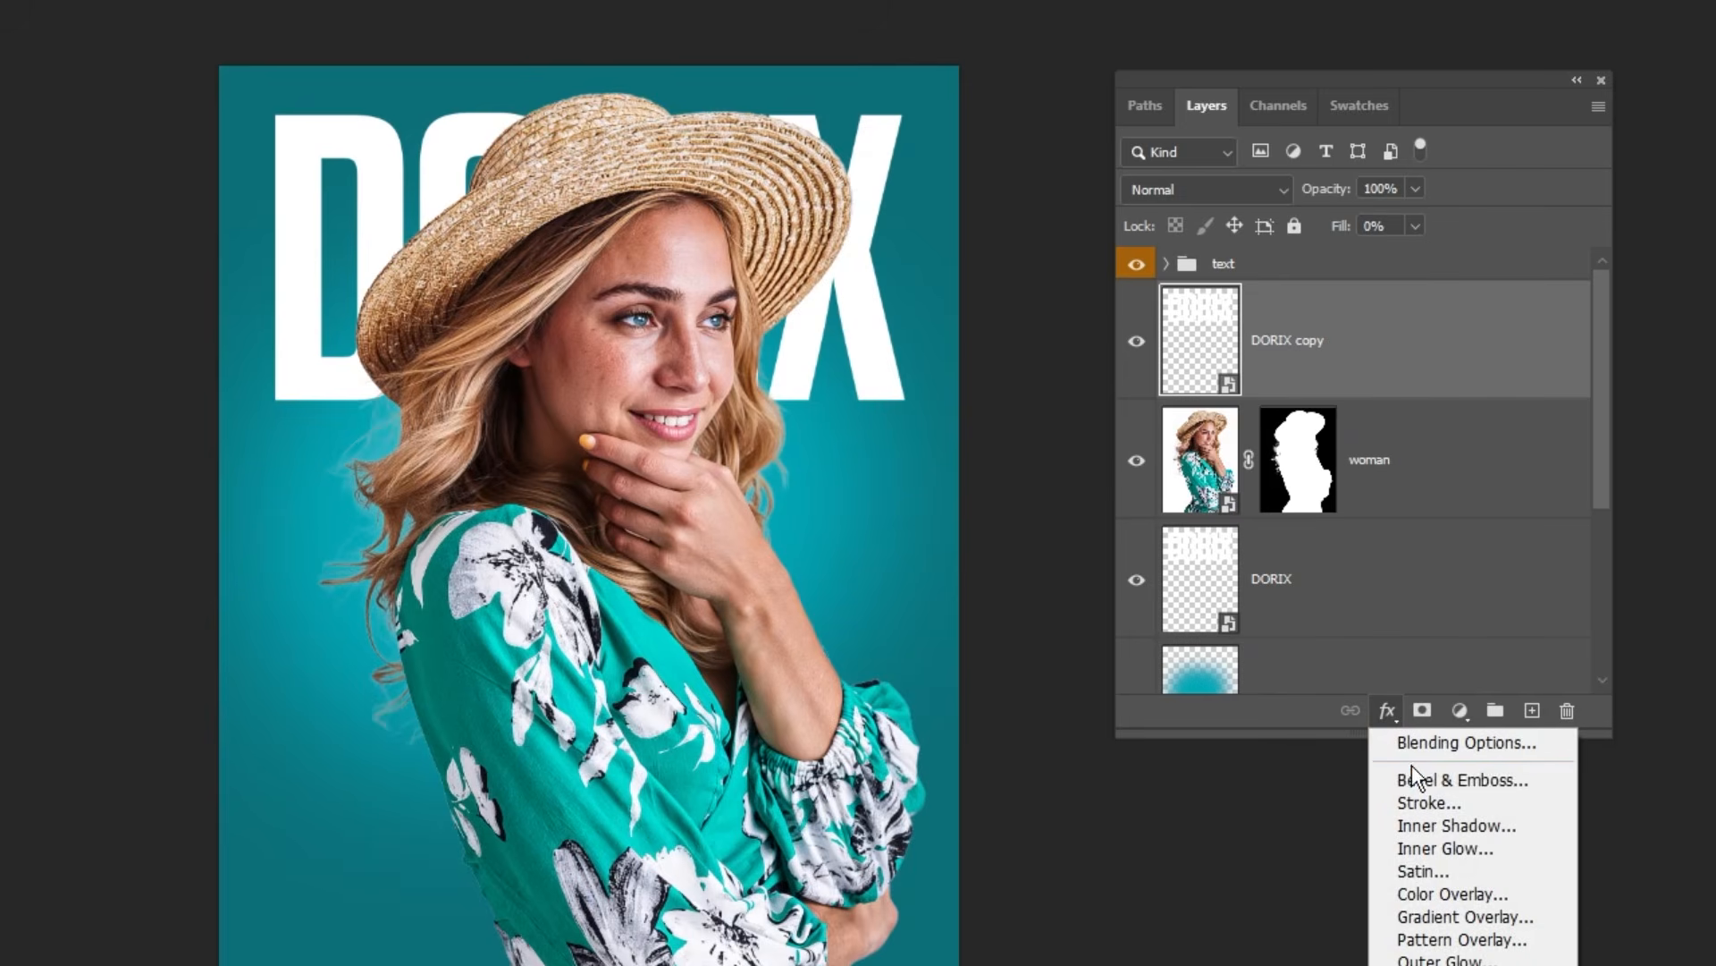
click(1404, 800)
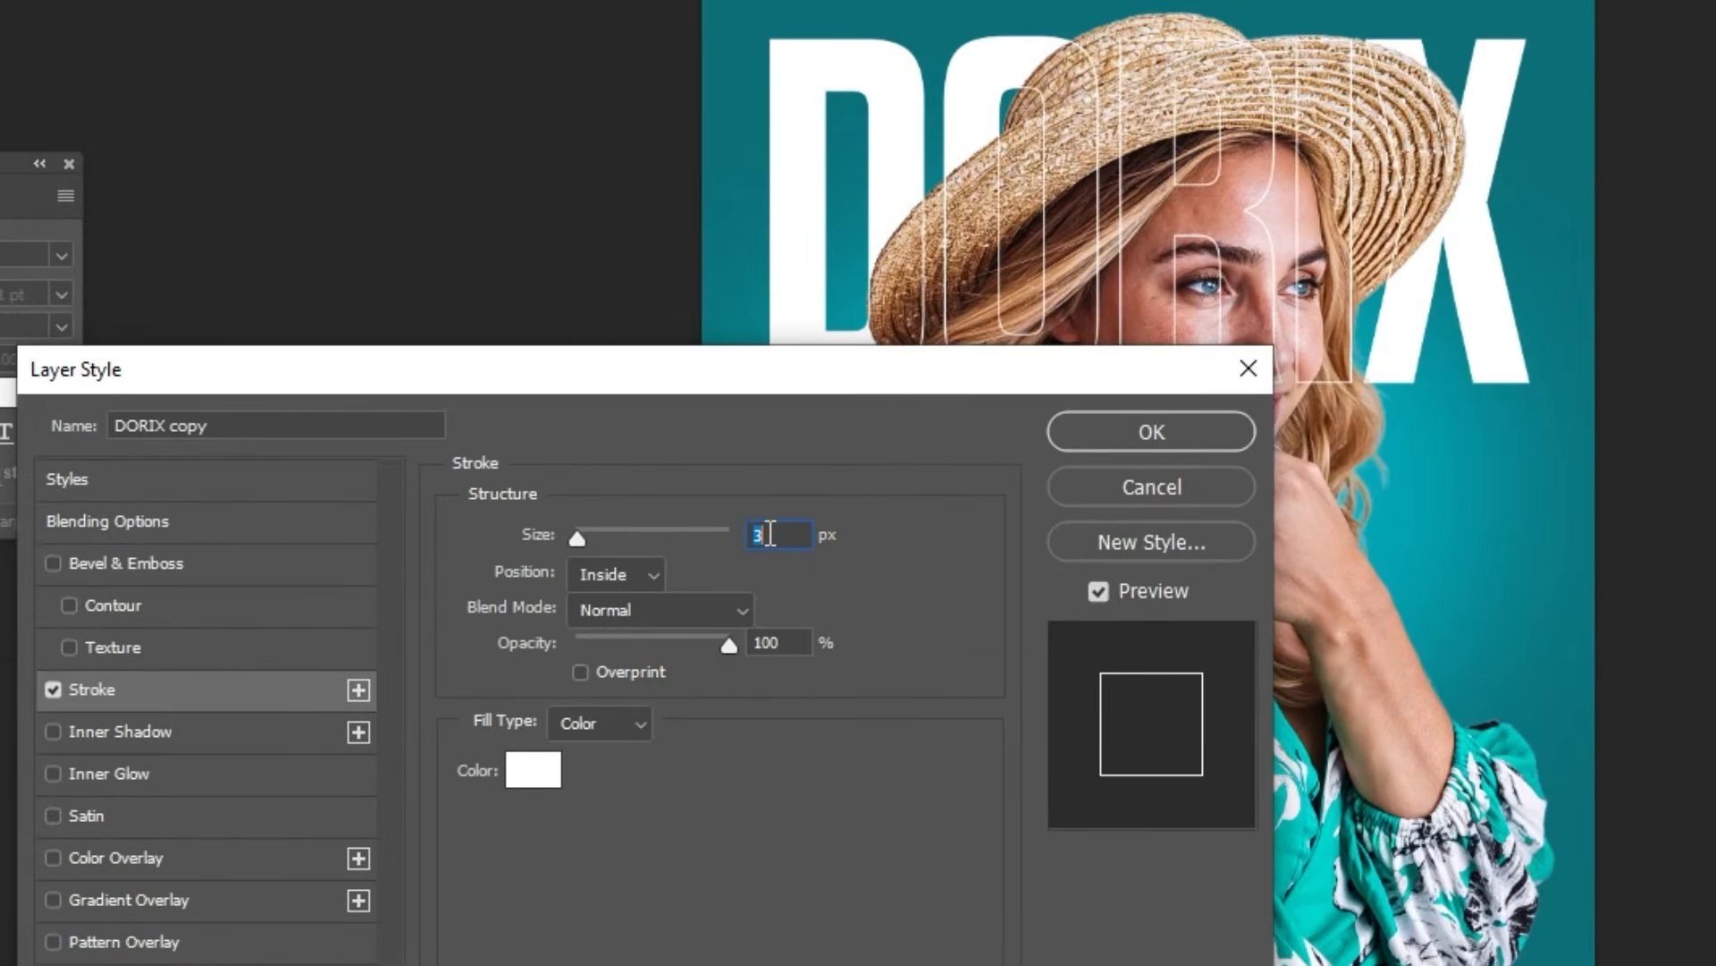
text(5)
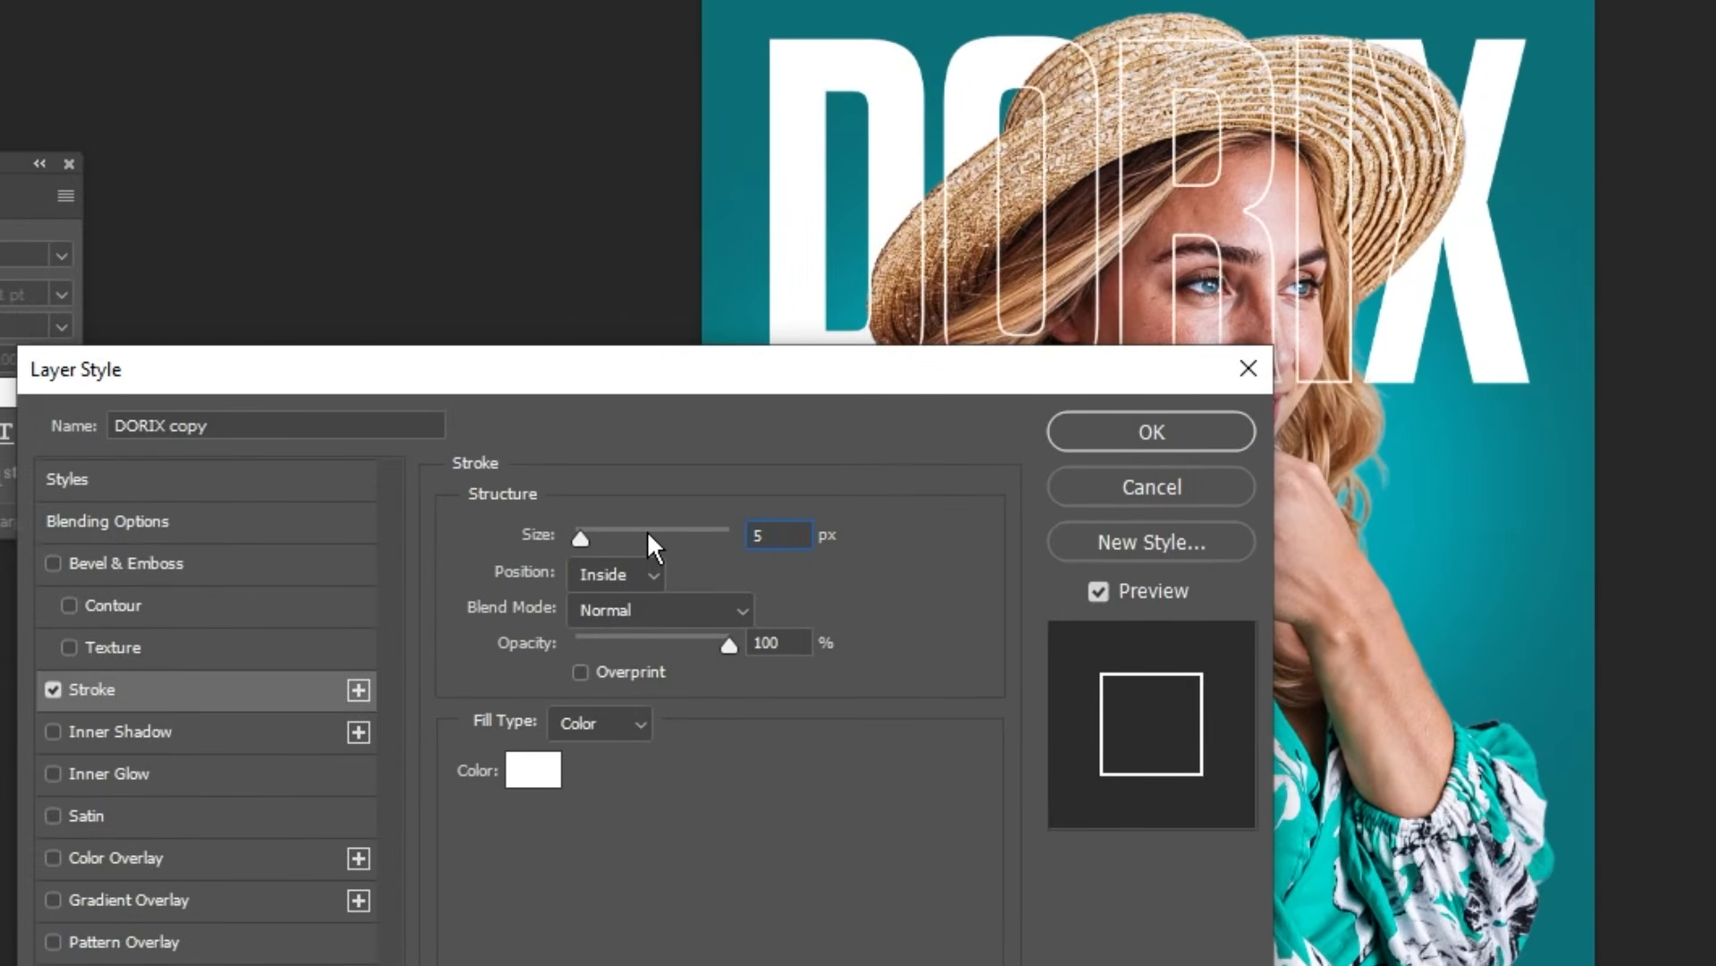
drag(981, 375, 903, 376)
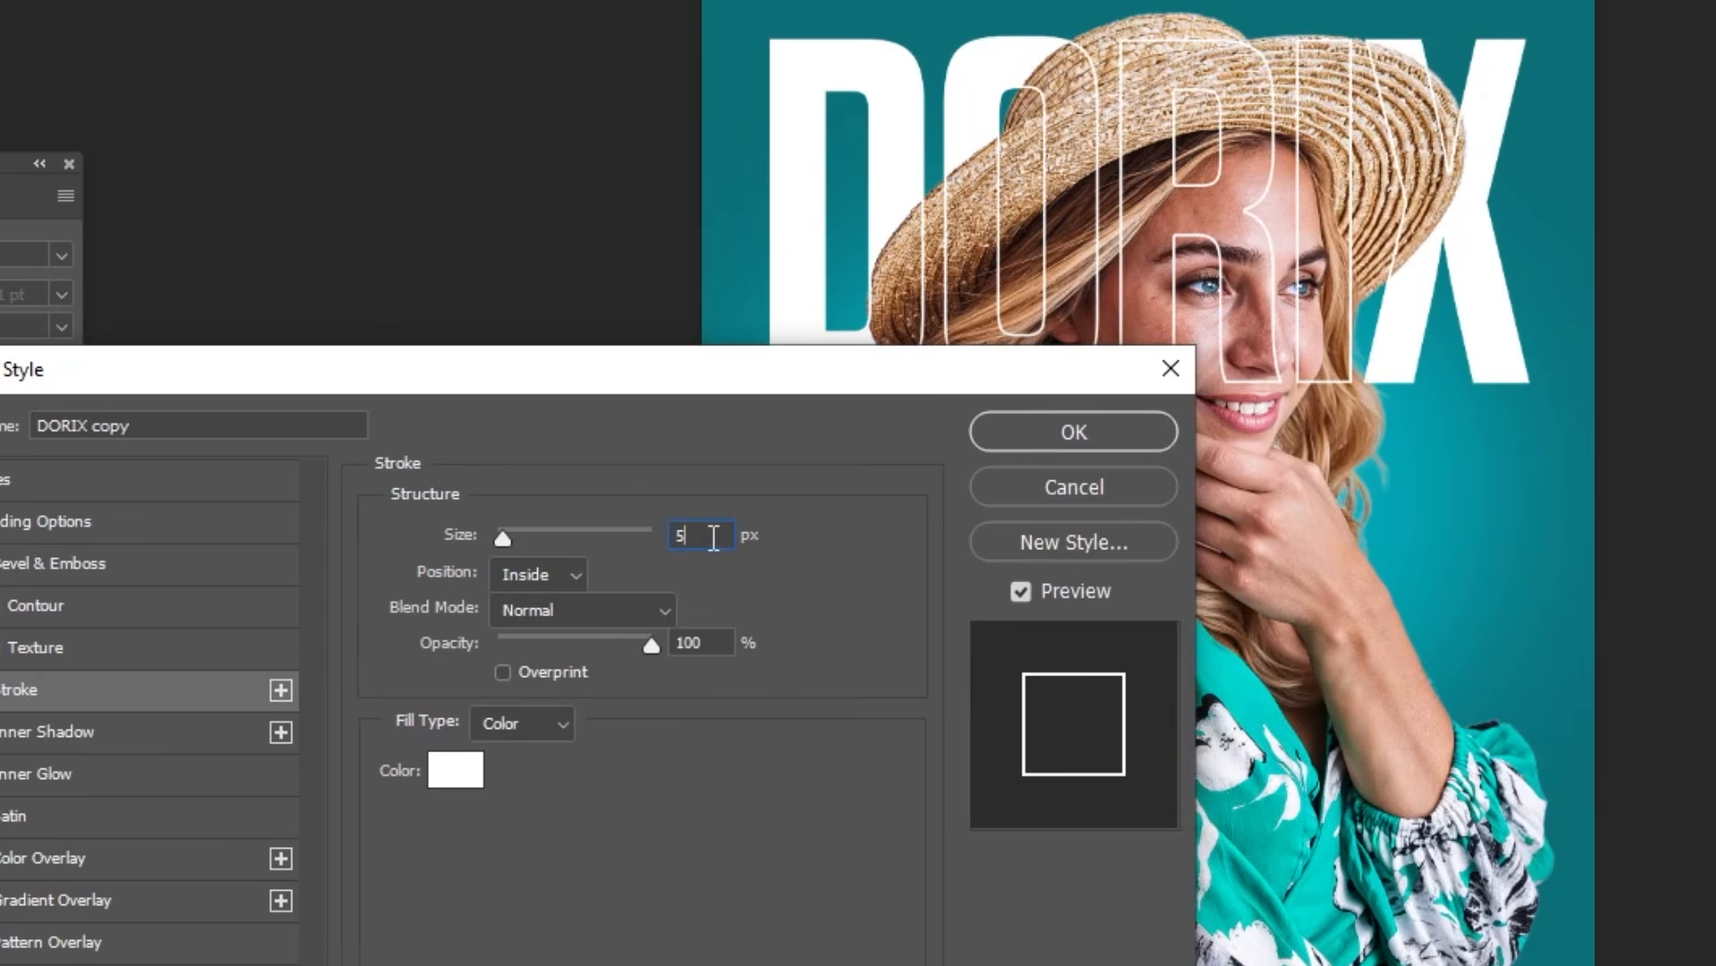
text(4)
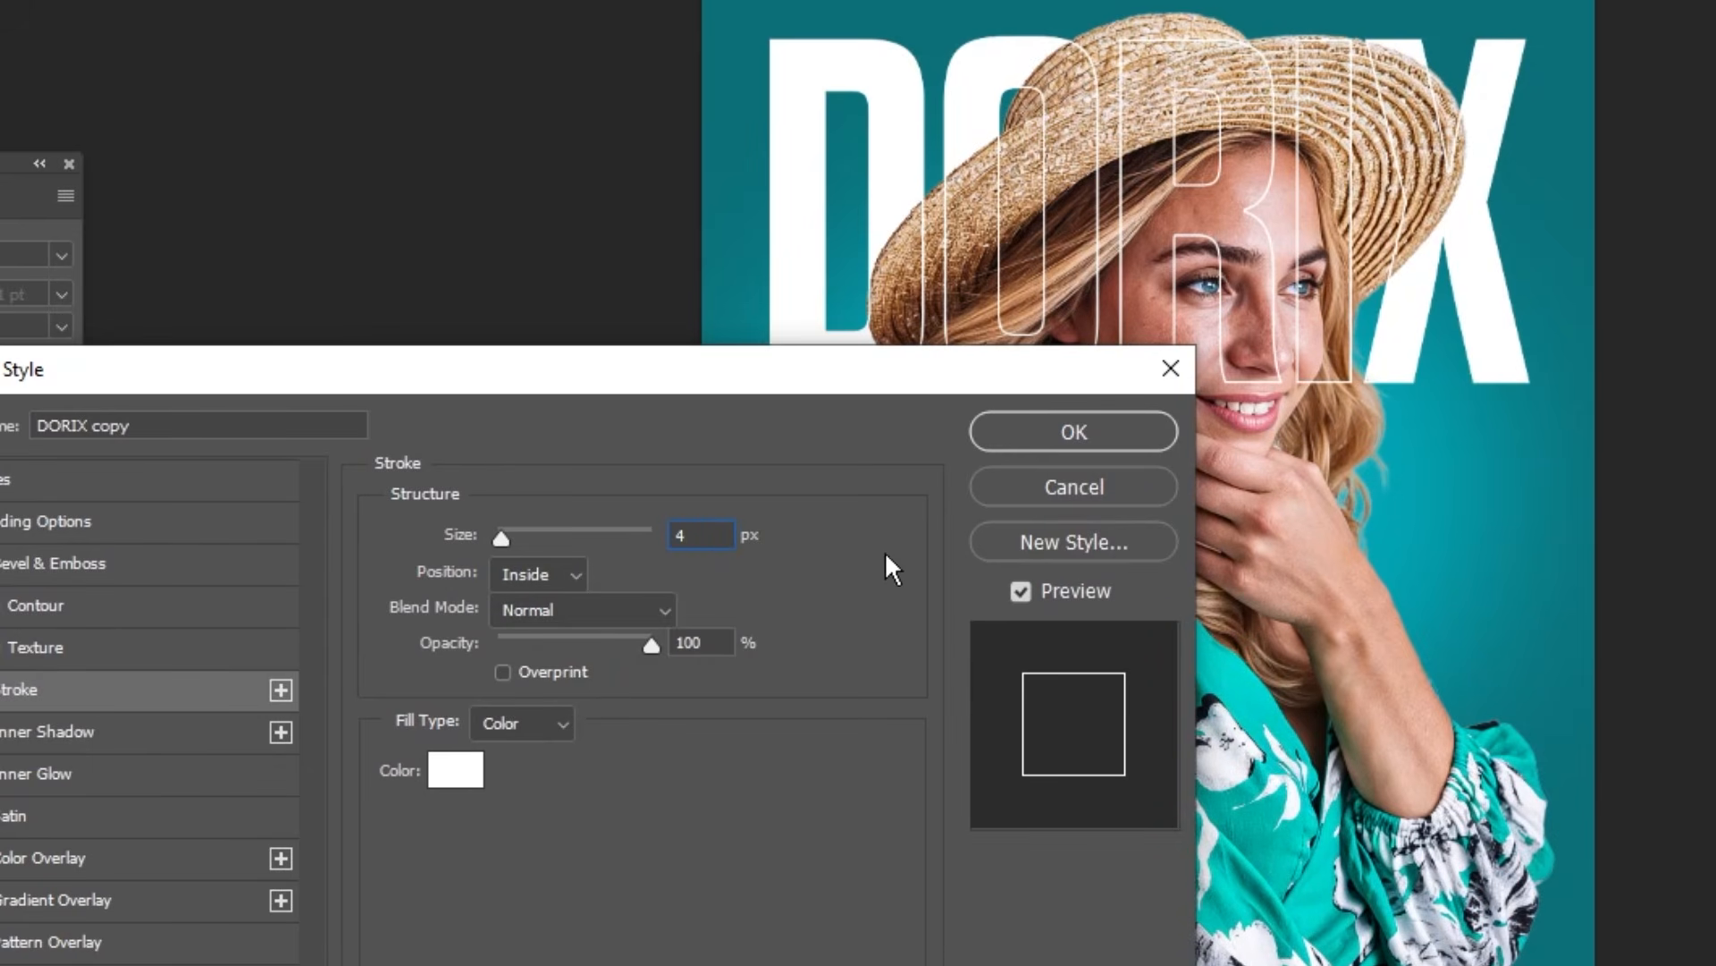
click(1037, 433)
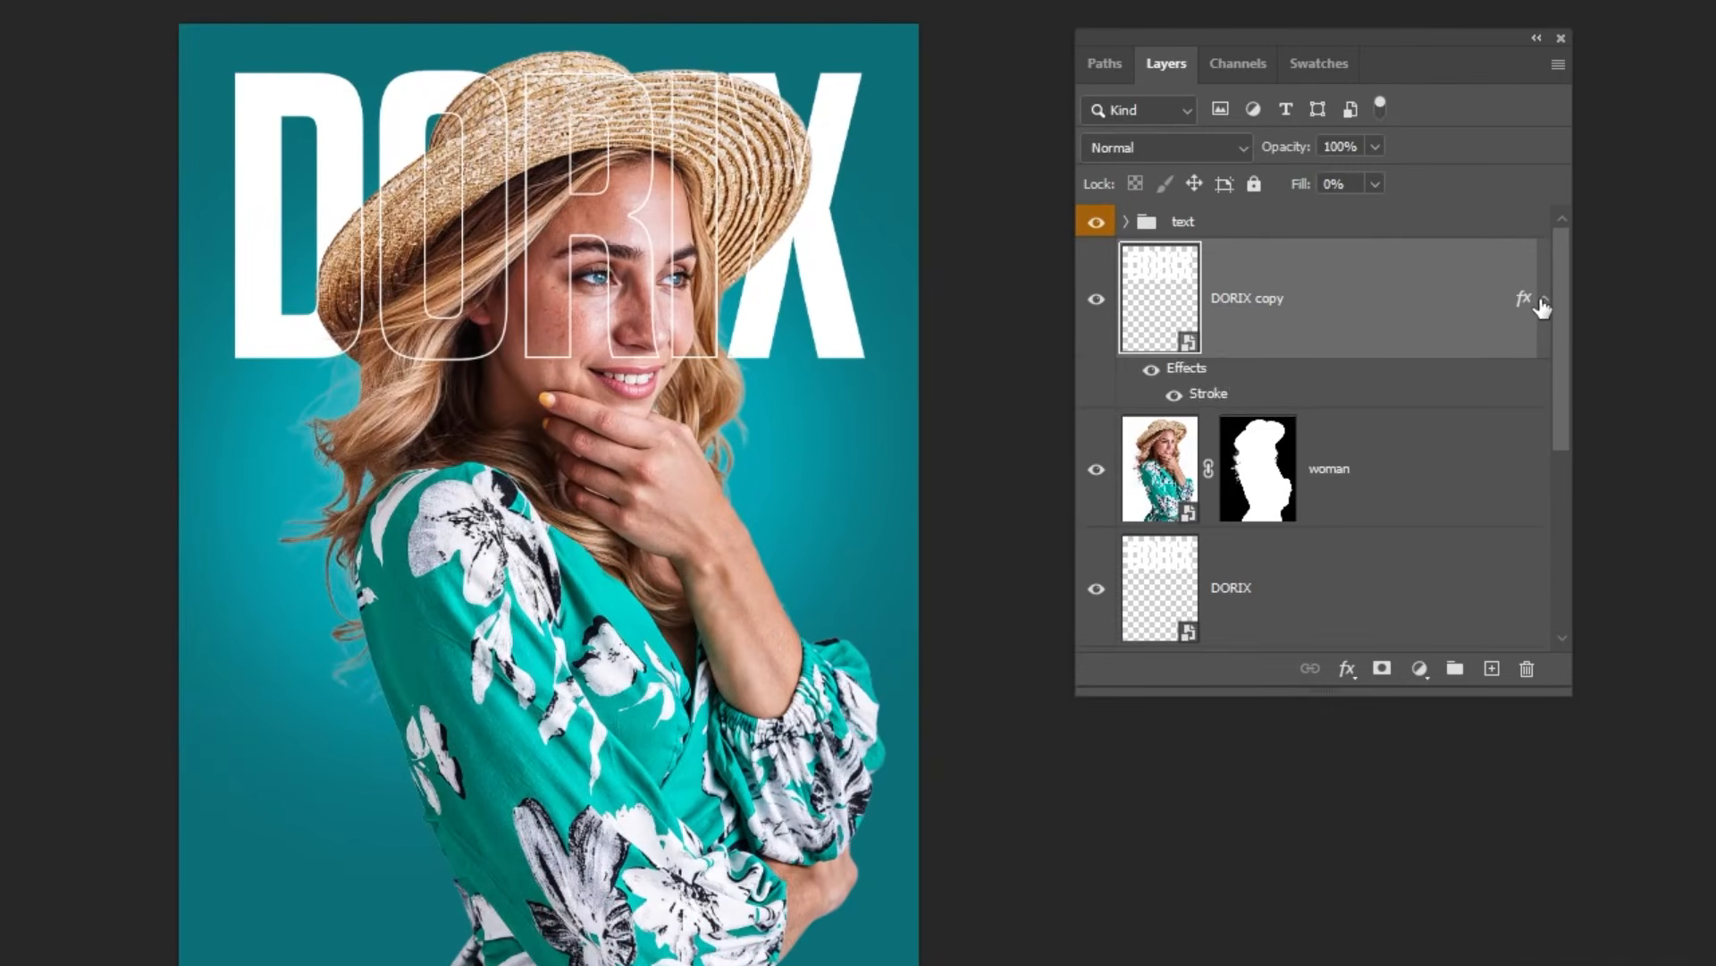
click(1533, 330)
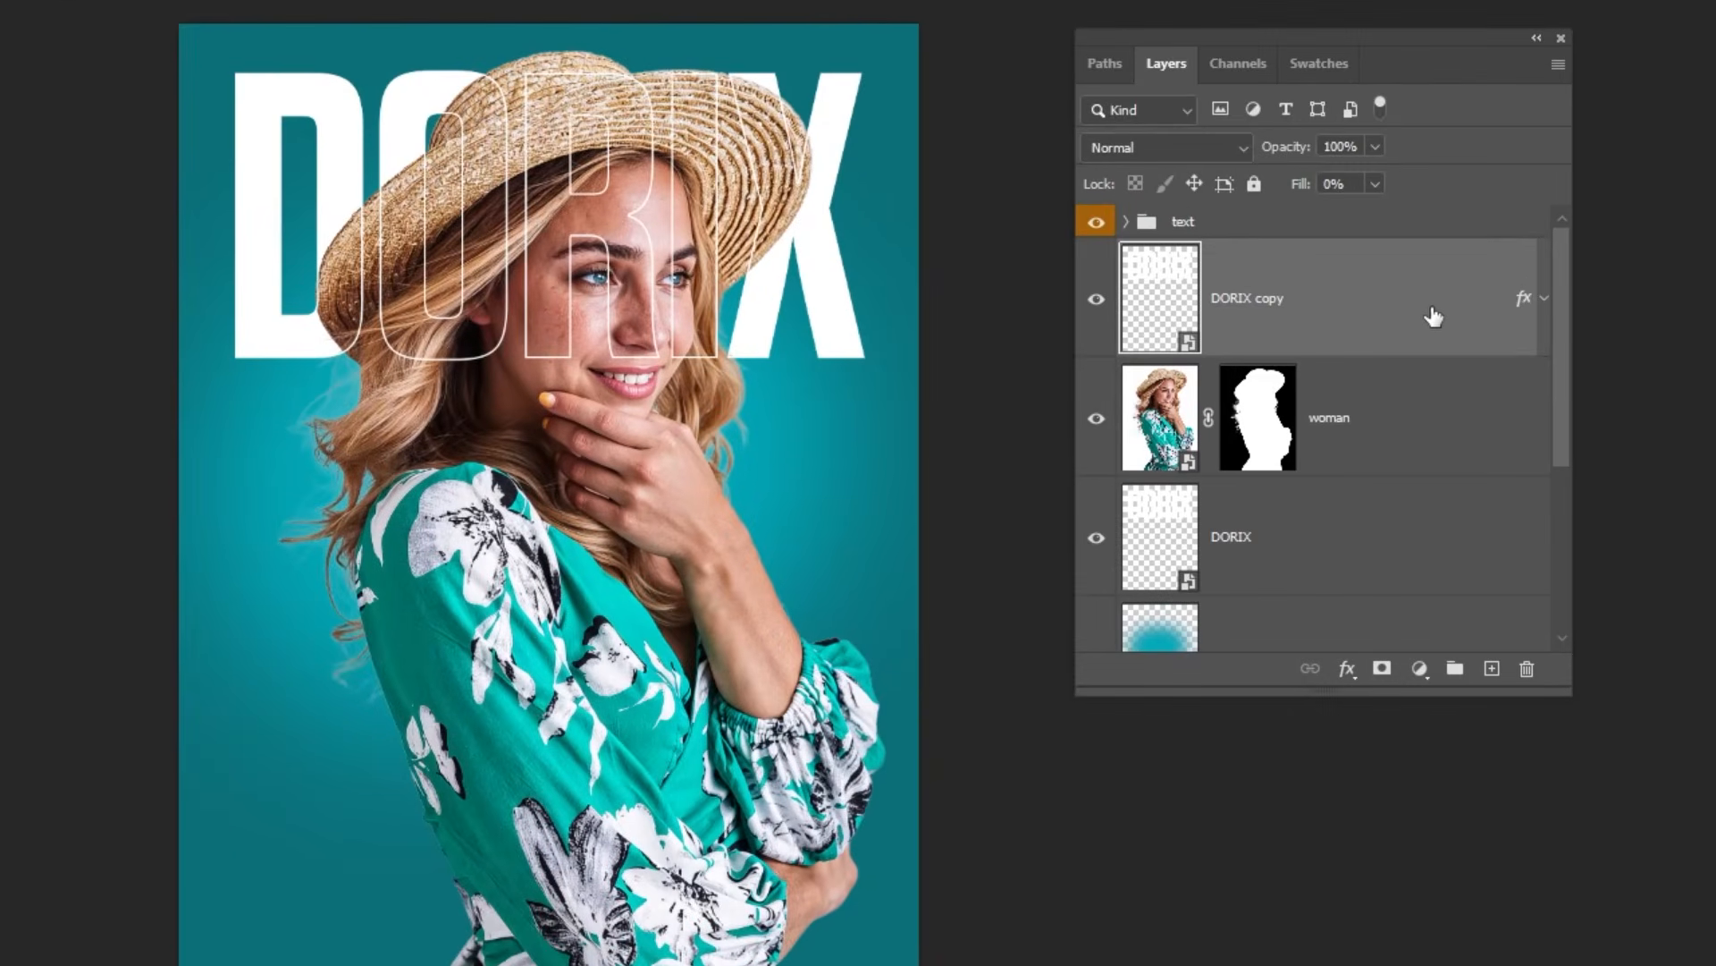
Step: Link the DORIX and DORIX copy layers, test moving them together and undo that move
ctrl+click(1268, 552)
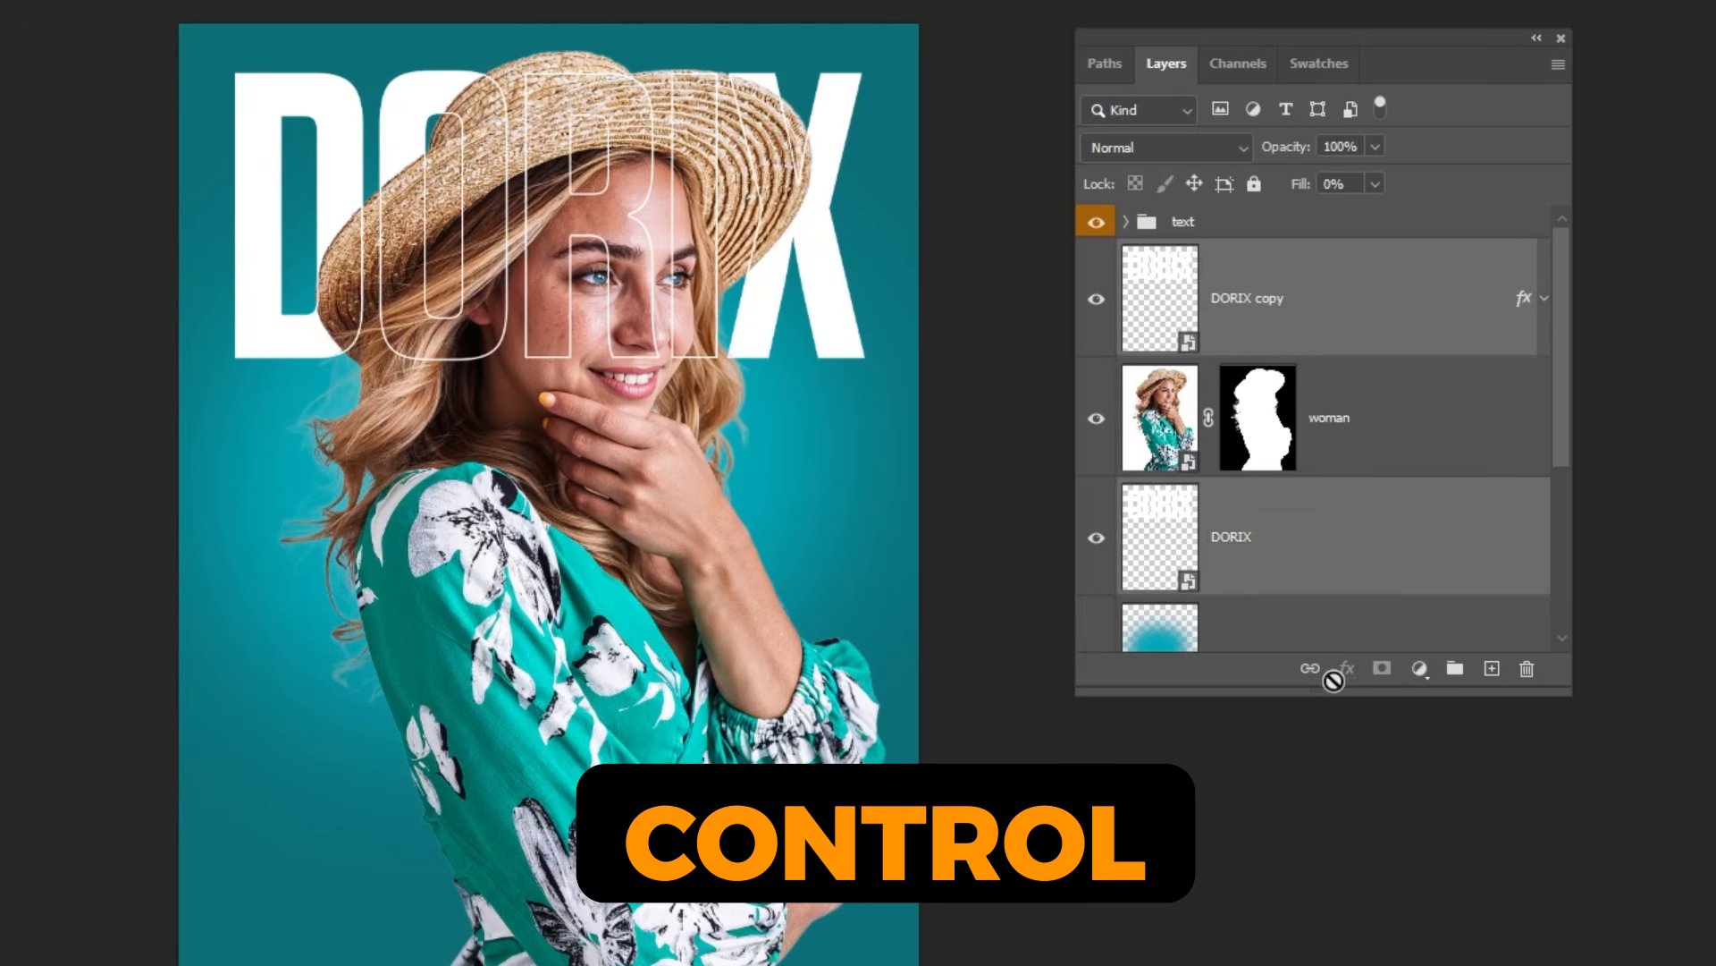
drag(739, 257, 760, 431)
key(ctrl+z)
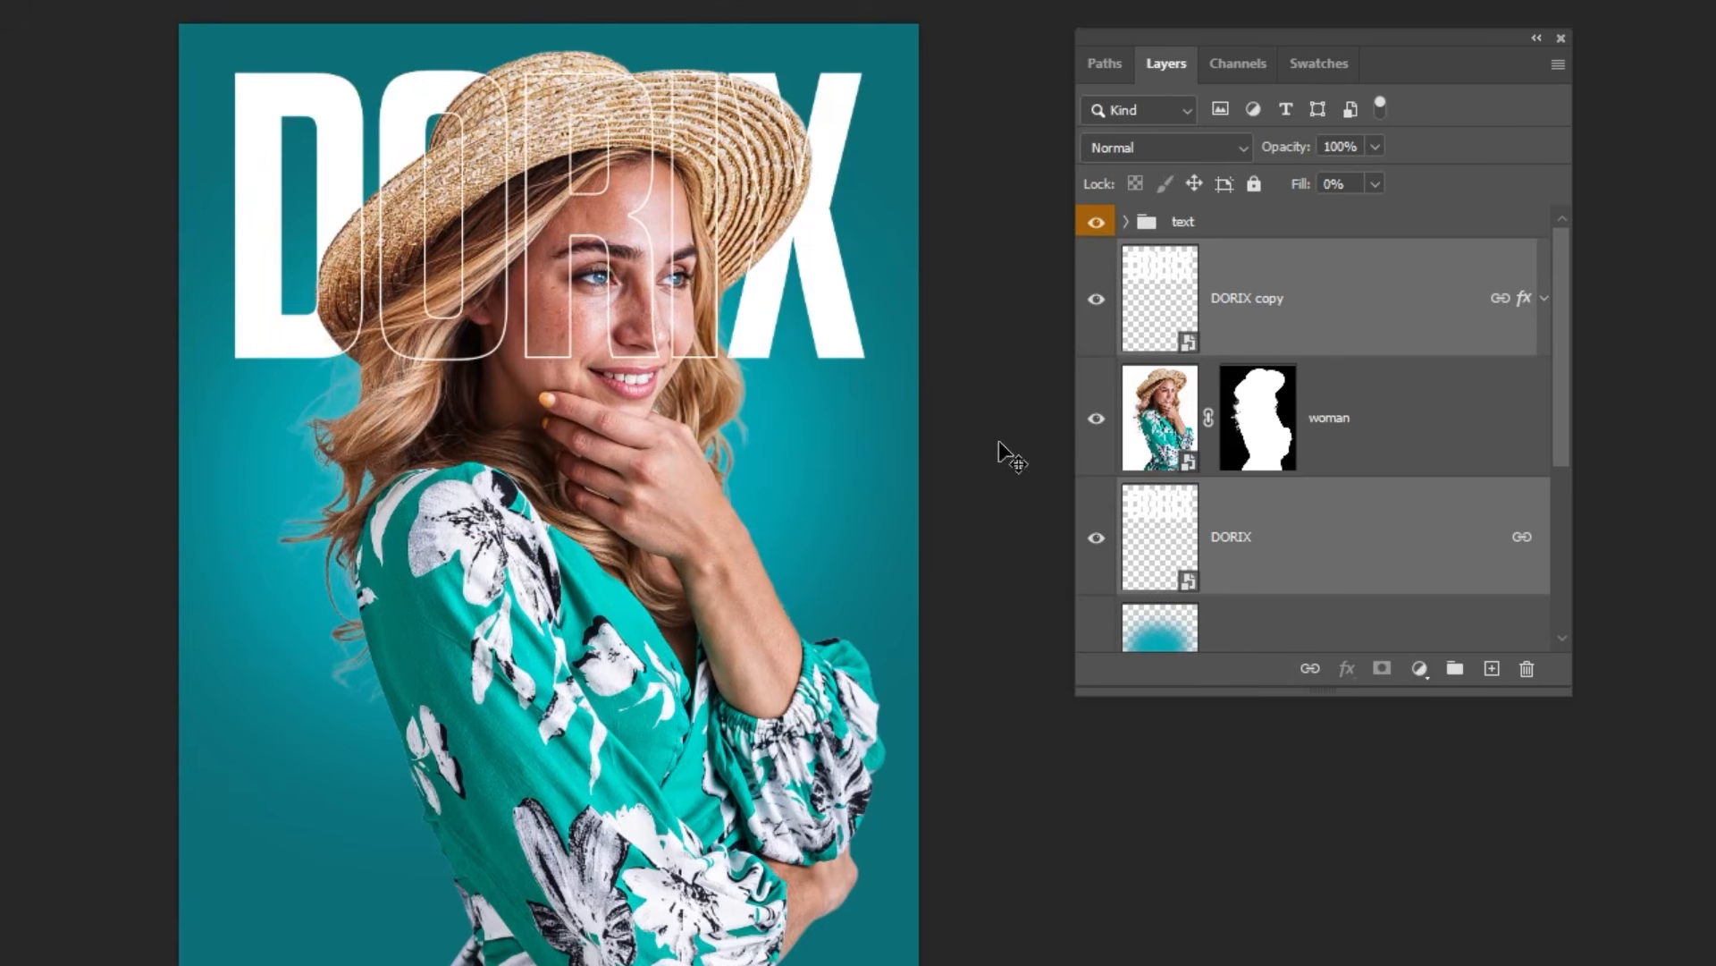
click(1304, 344)
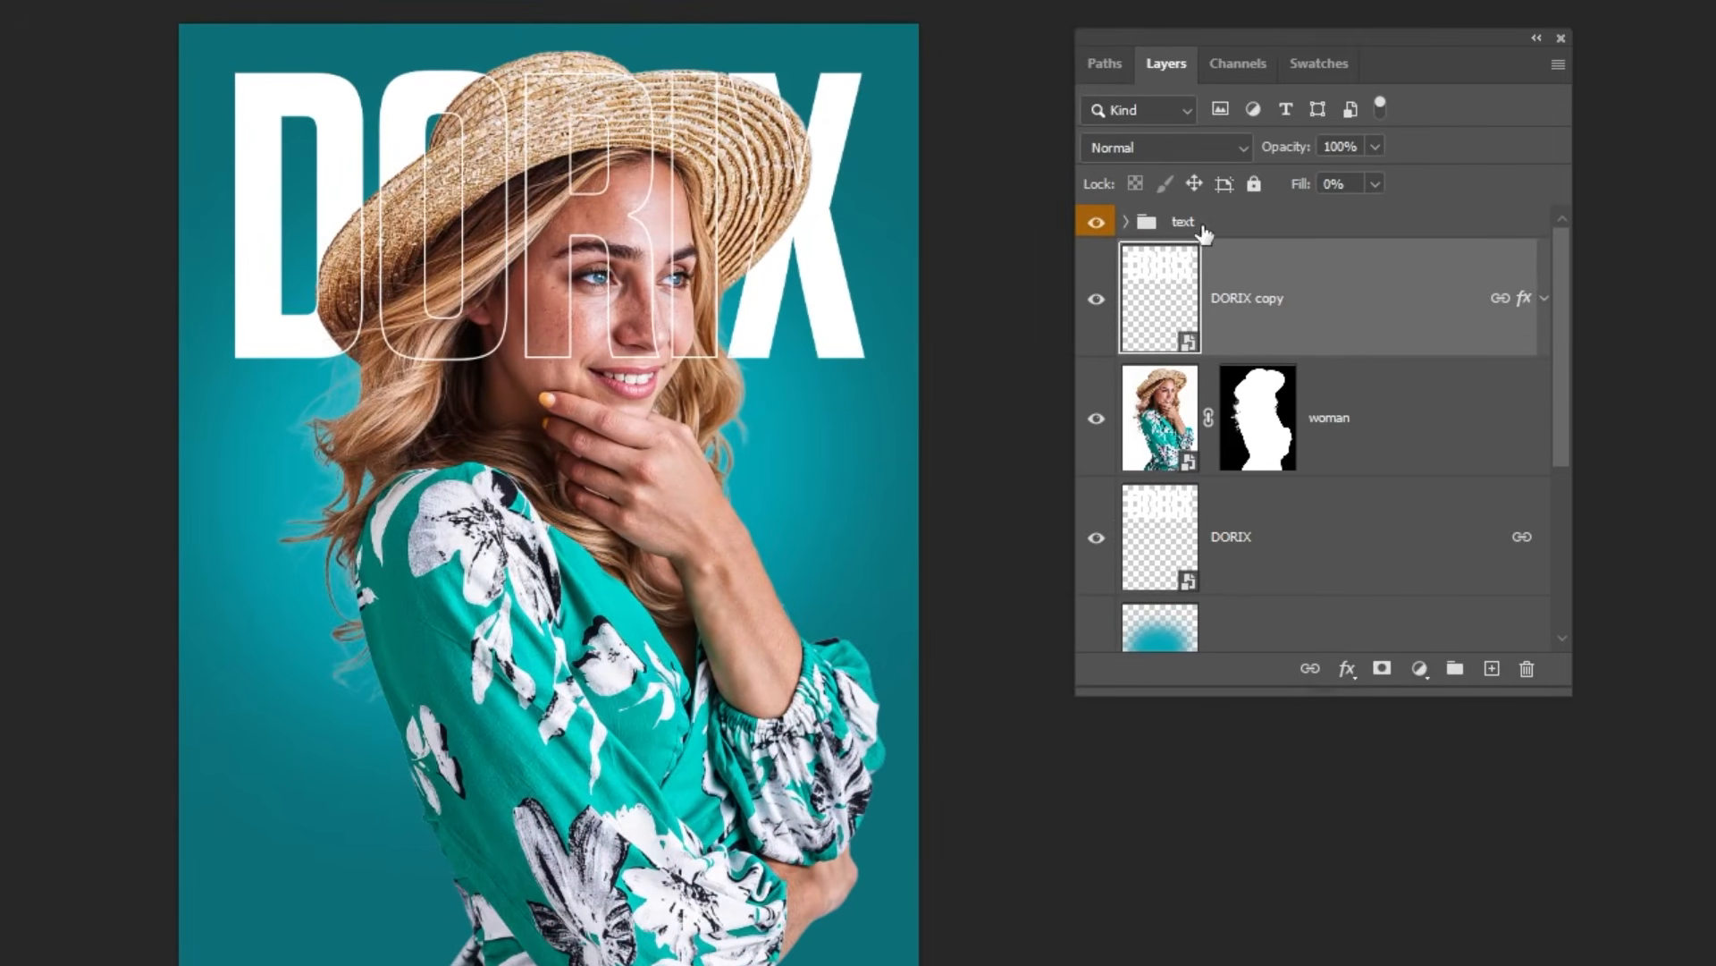
Step: Expand the text group and show its 05 Apr date layer
click(1186, 224)
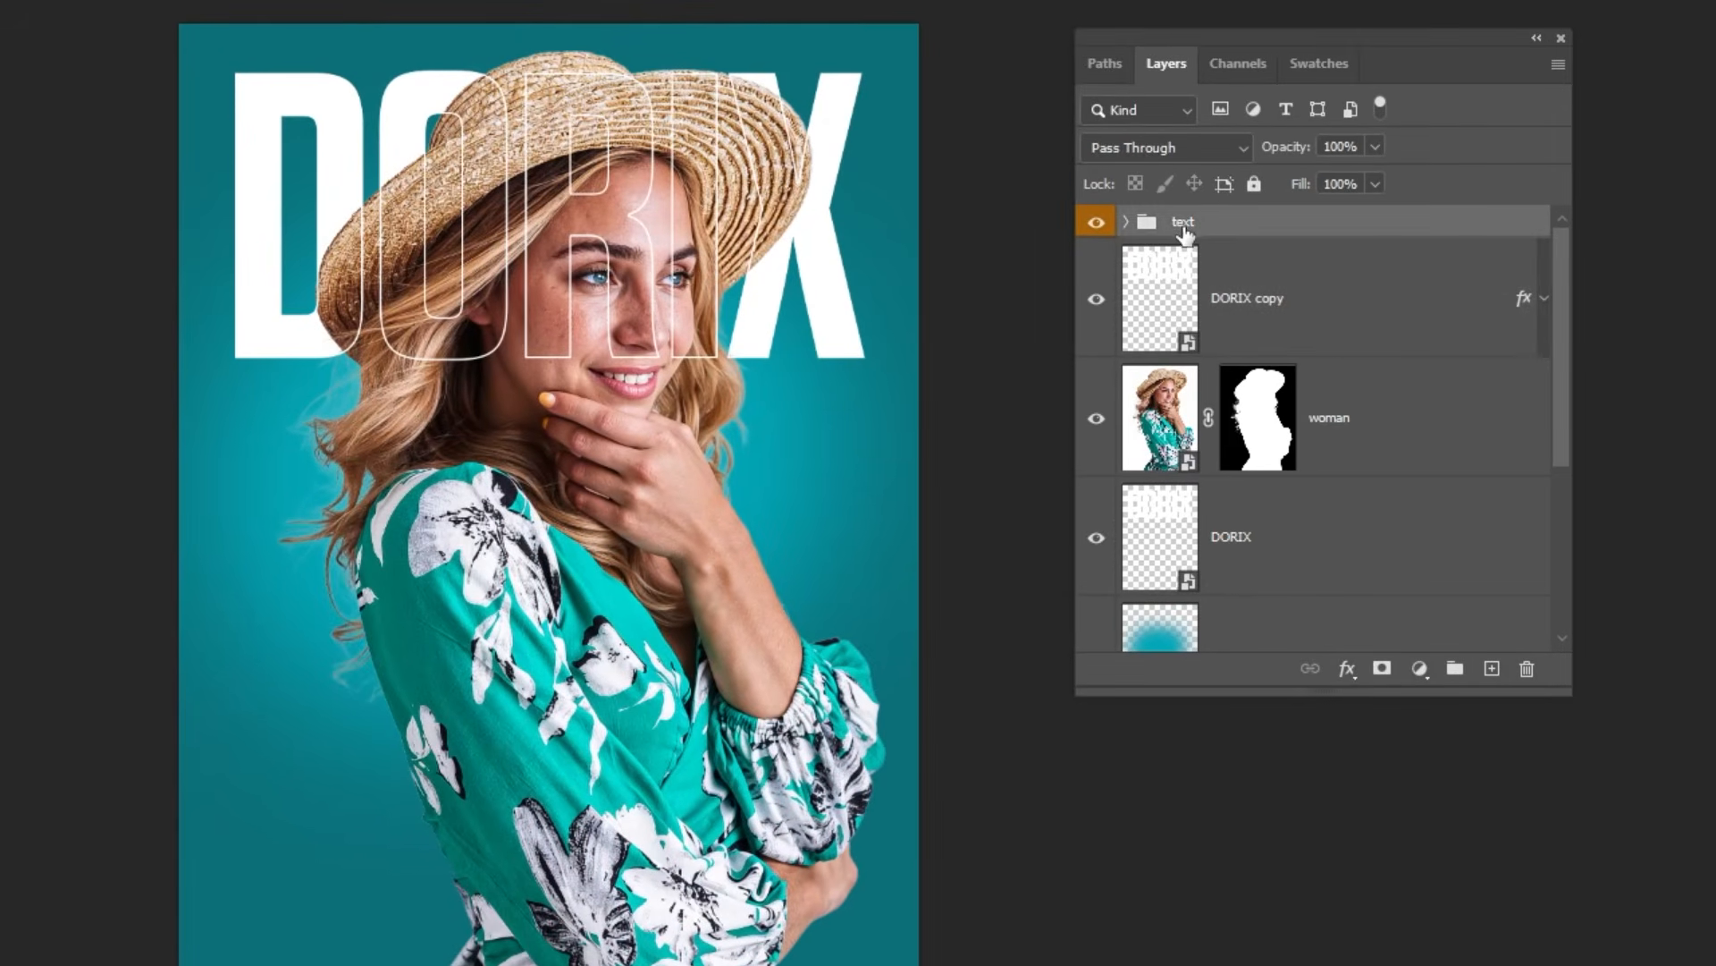
click(1127, 222)
click(1094, 301)
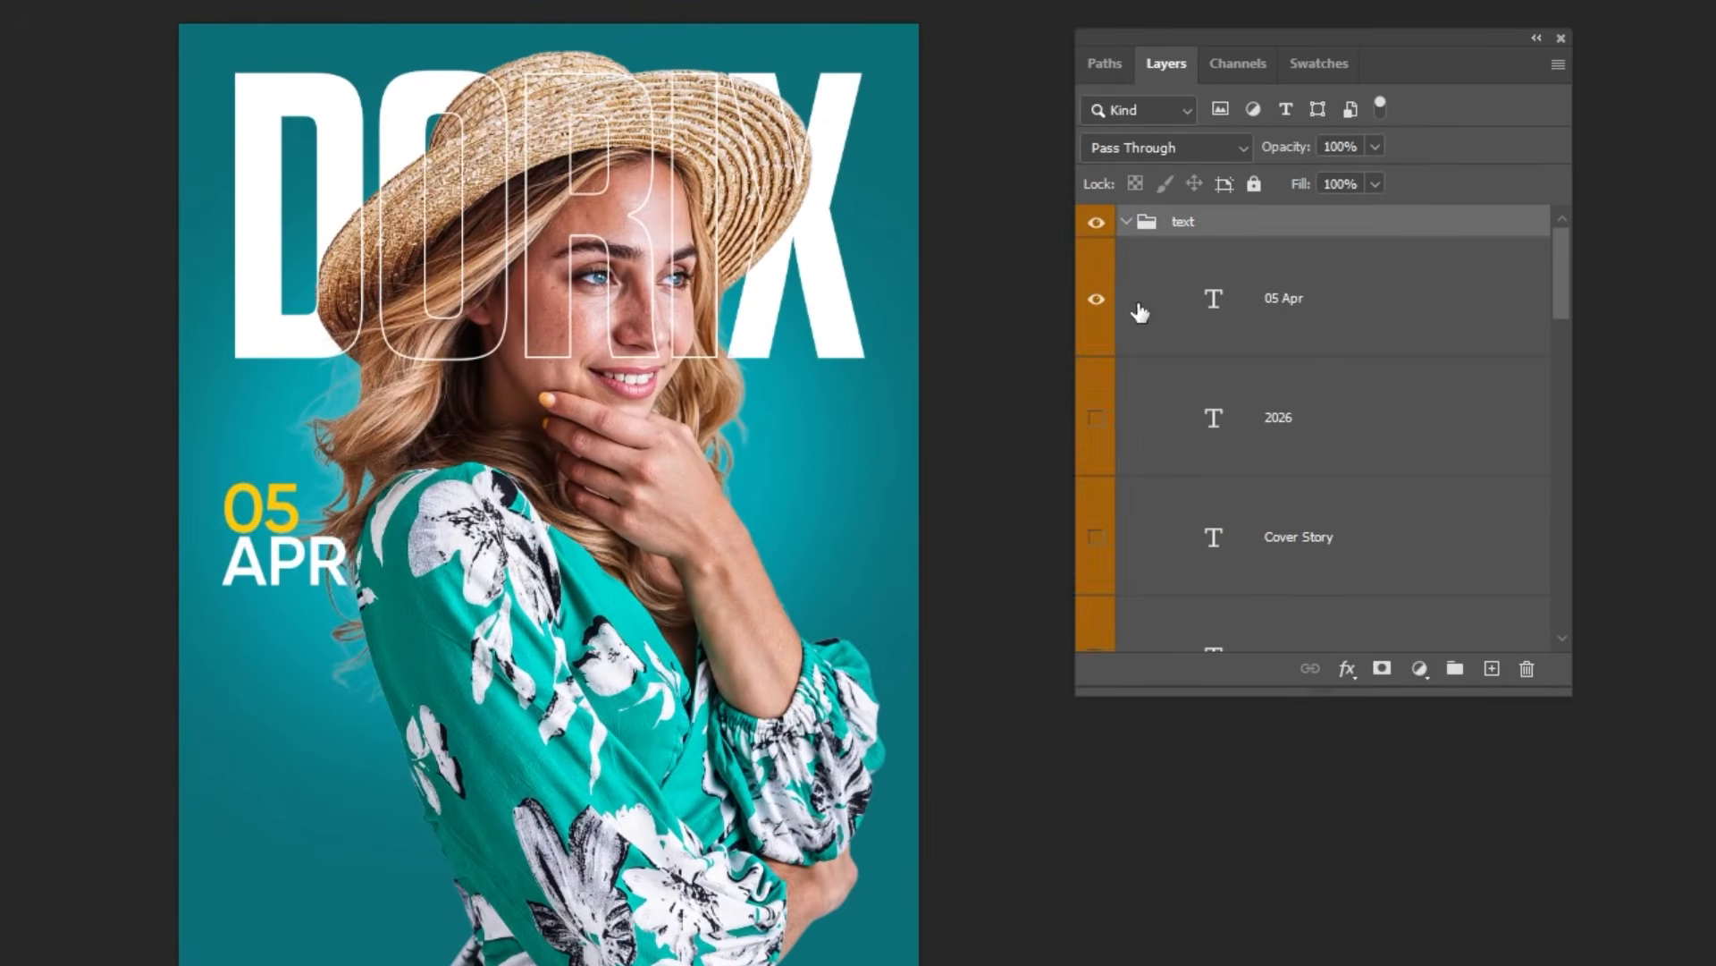
Step: Set the 05 APR date text to a size of 56 pt with 42 pt leading
click(1287, 319)
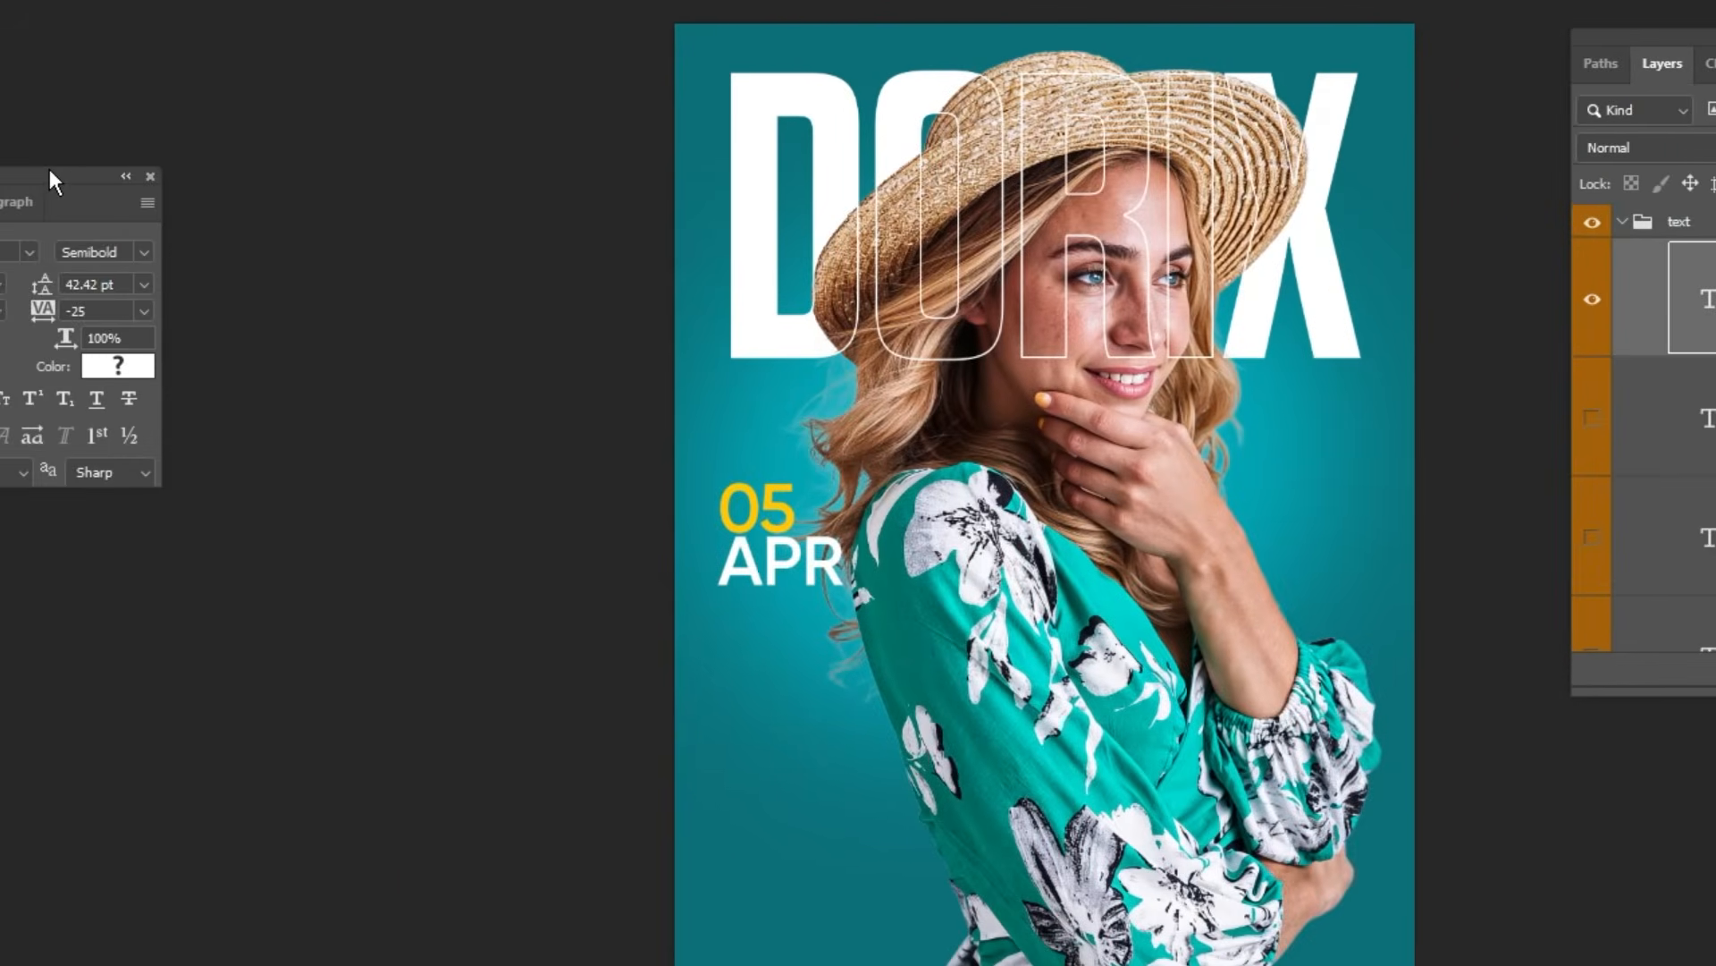
drag(50, 169, 435, 425)
key(ctrl+plus)
key(ctrl+plus)
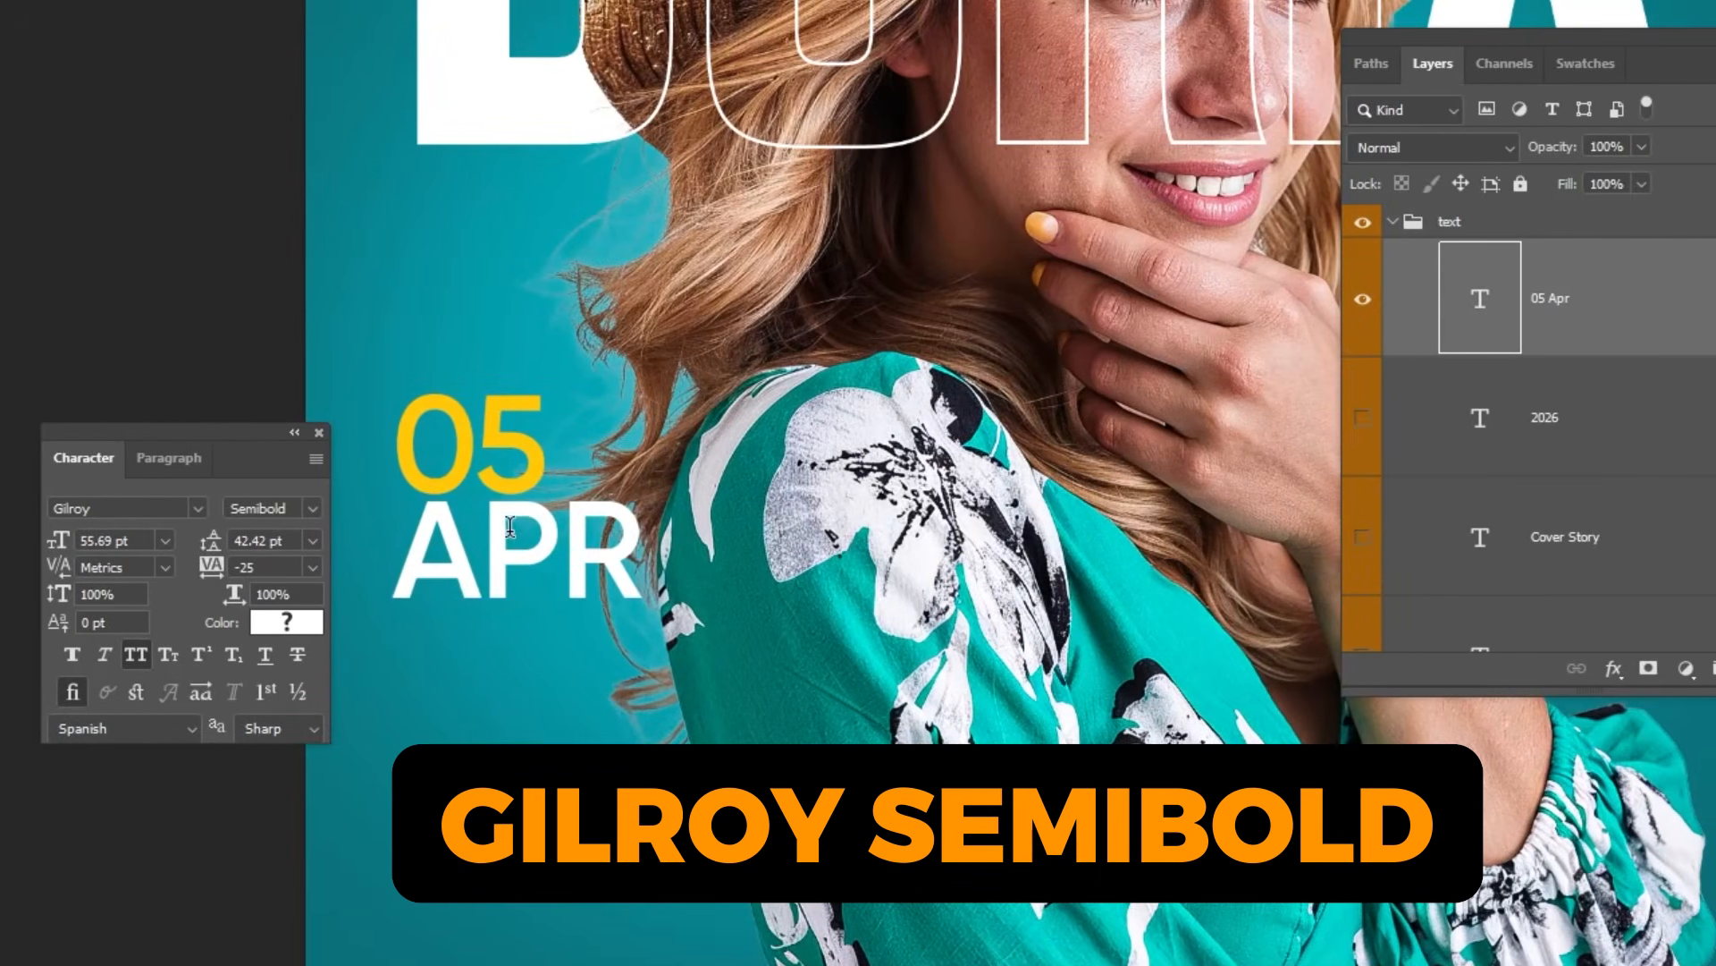
click(537, 527)
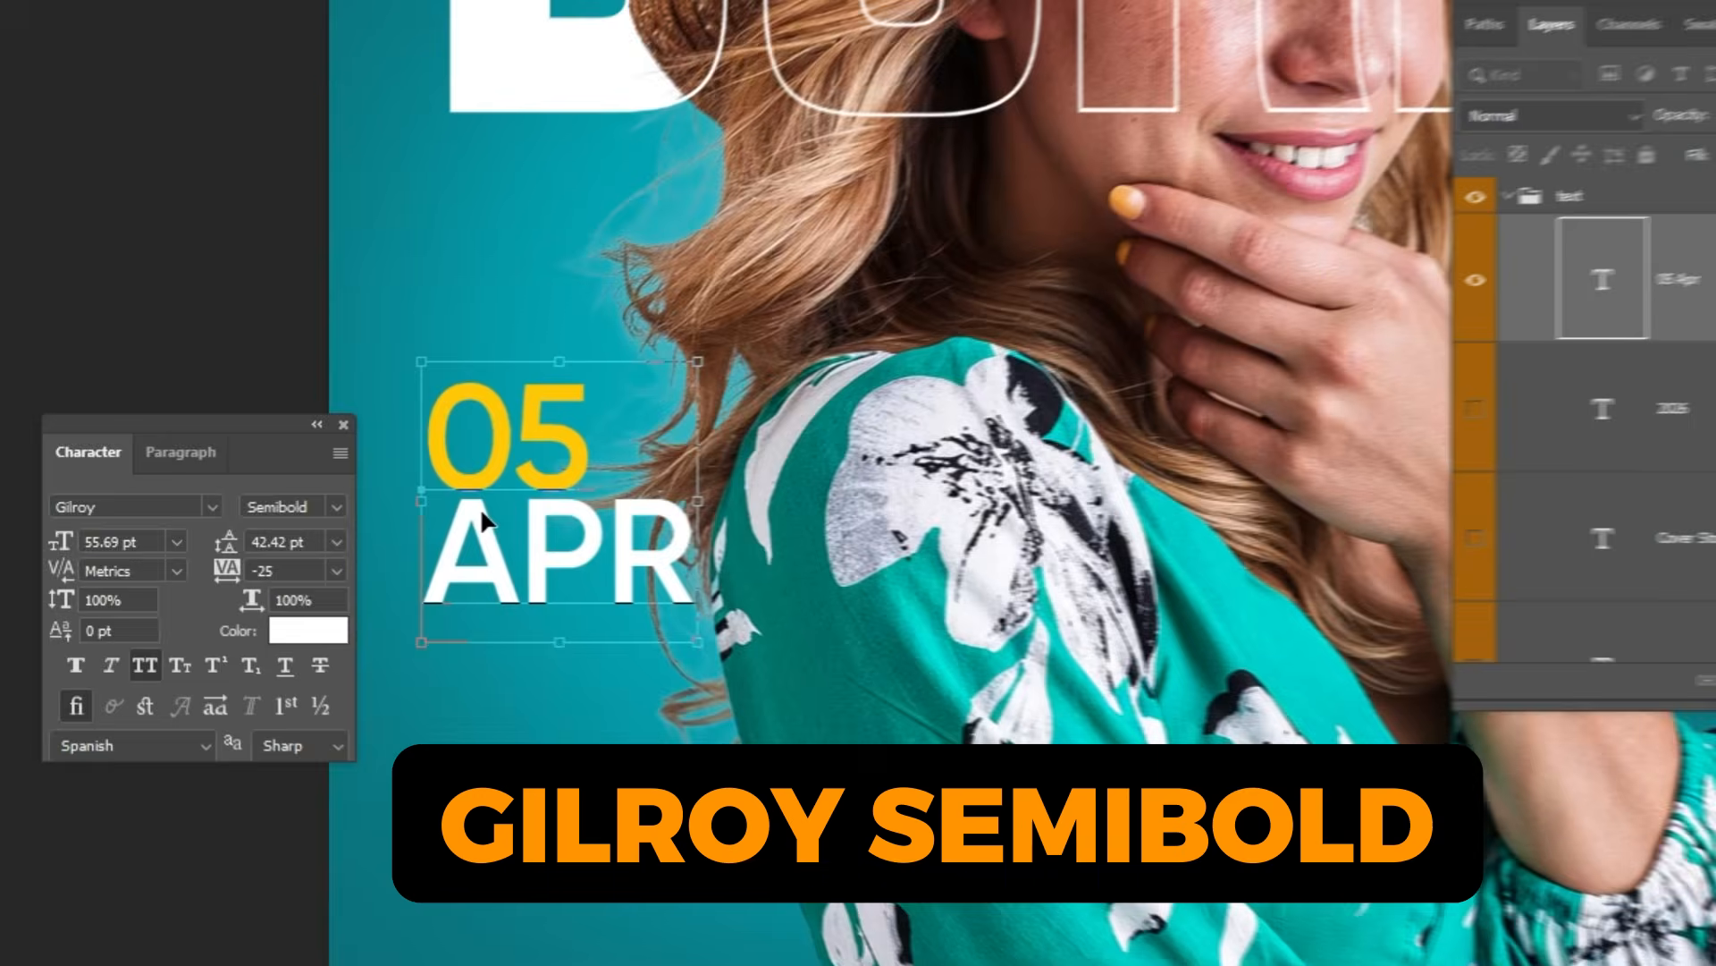
key(ctrl+Return)
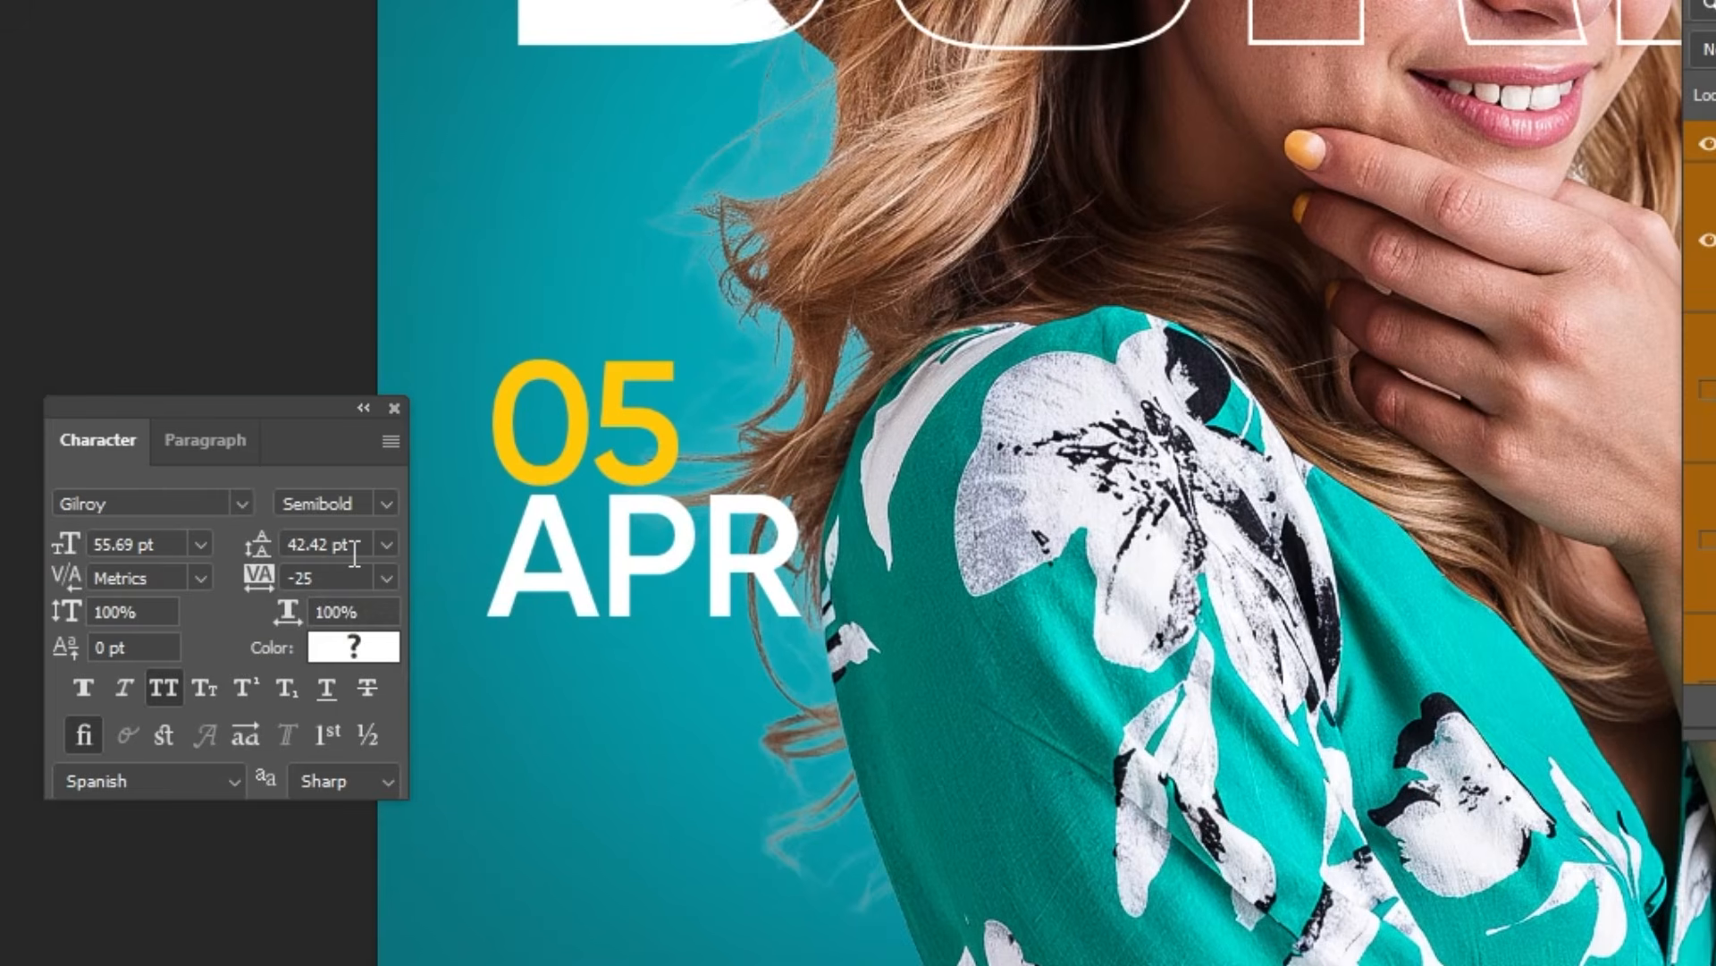
text(2)
key(shift+Tab)
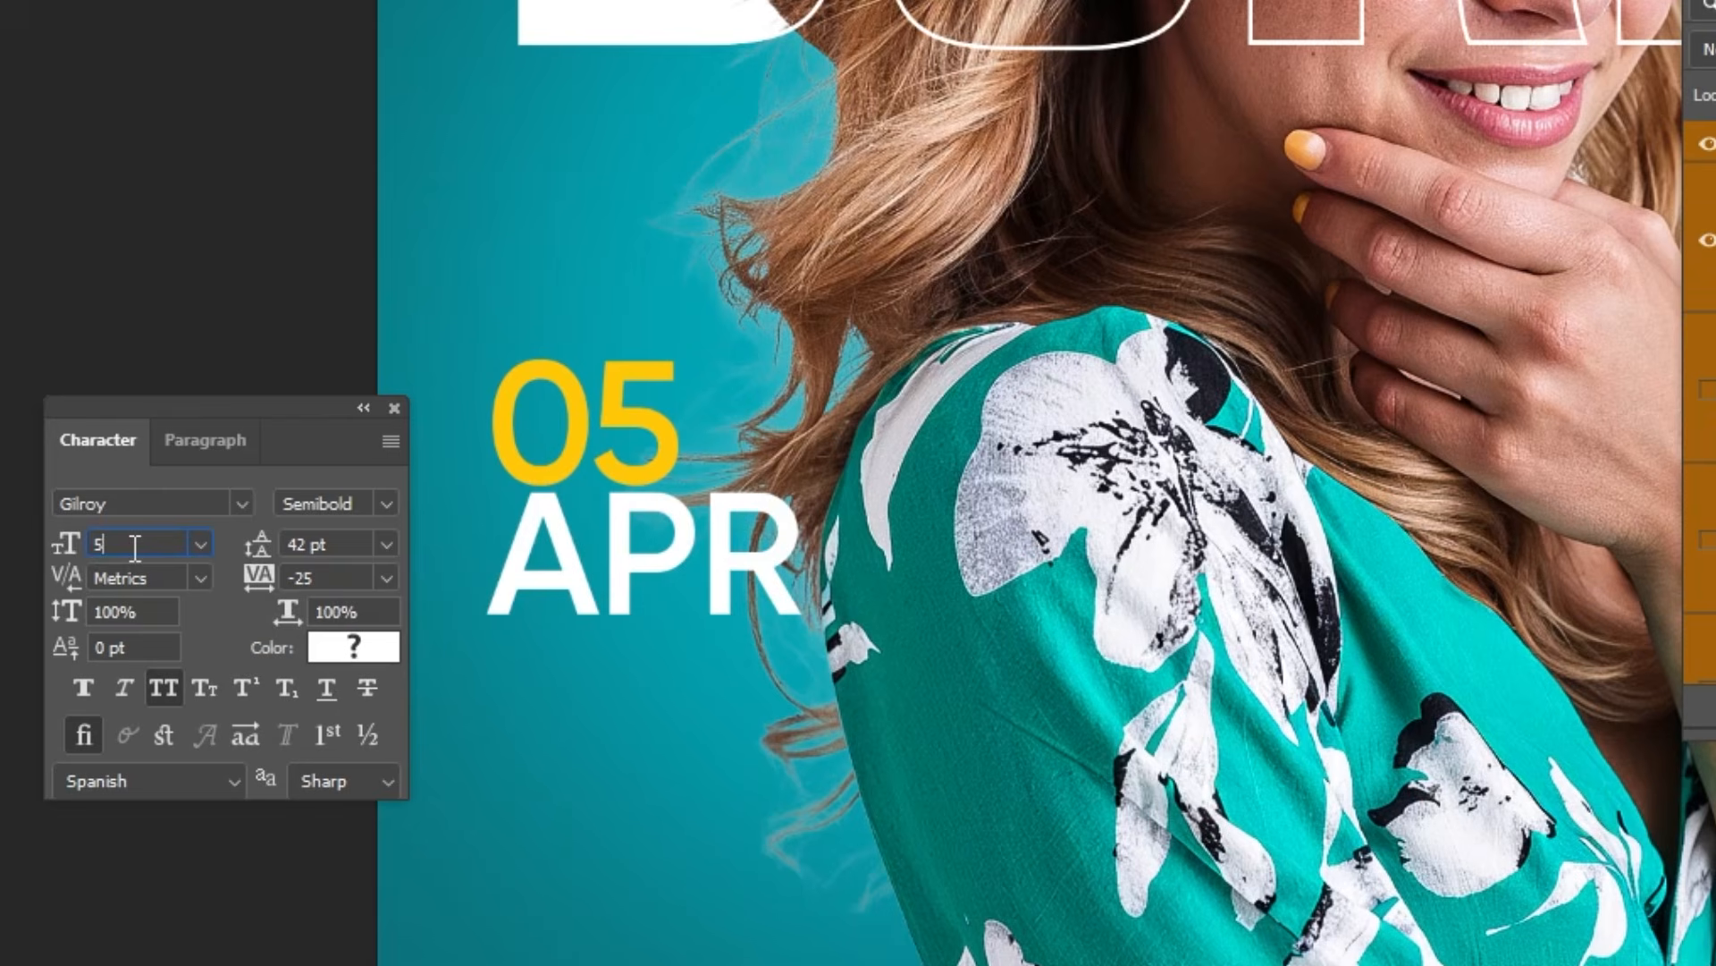
key(Return)
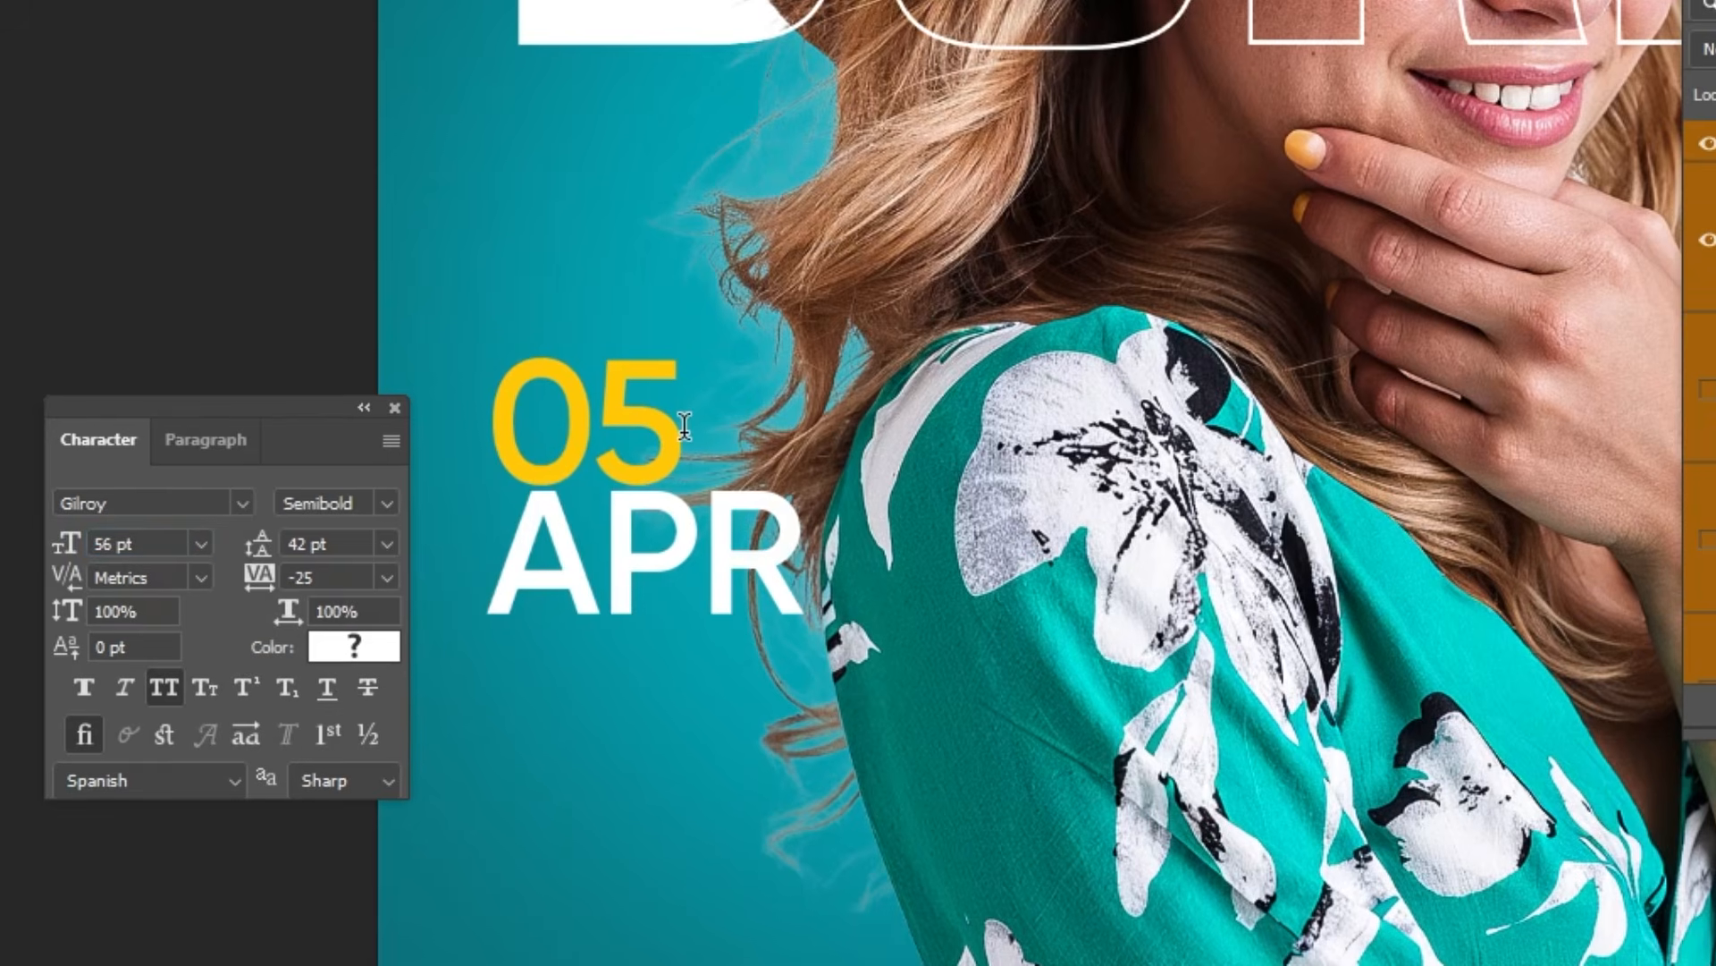
Step: Inspect the text color of the number 05 in the date and keep it
drag(685, 425, 499, 431)
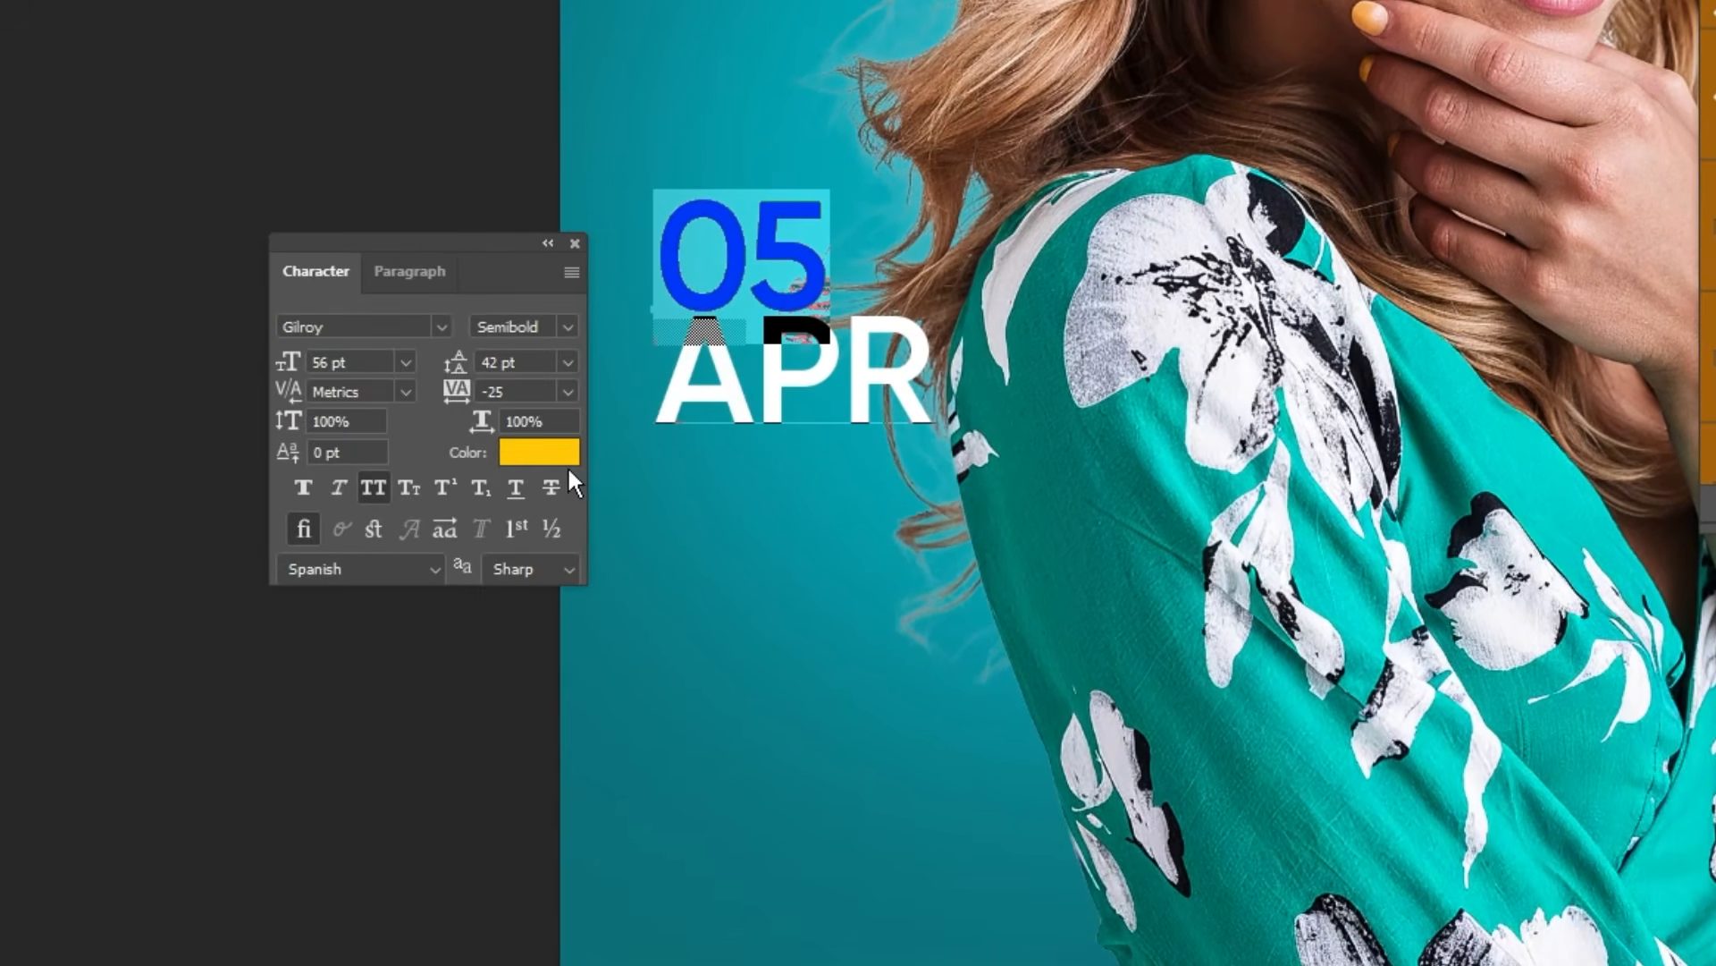
click(554, 454)
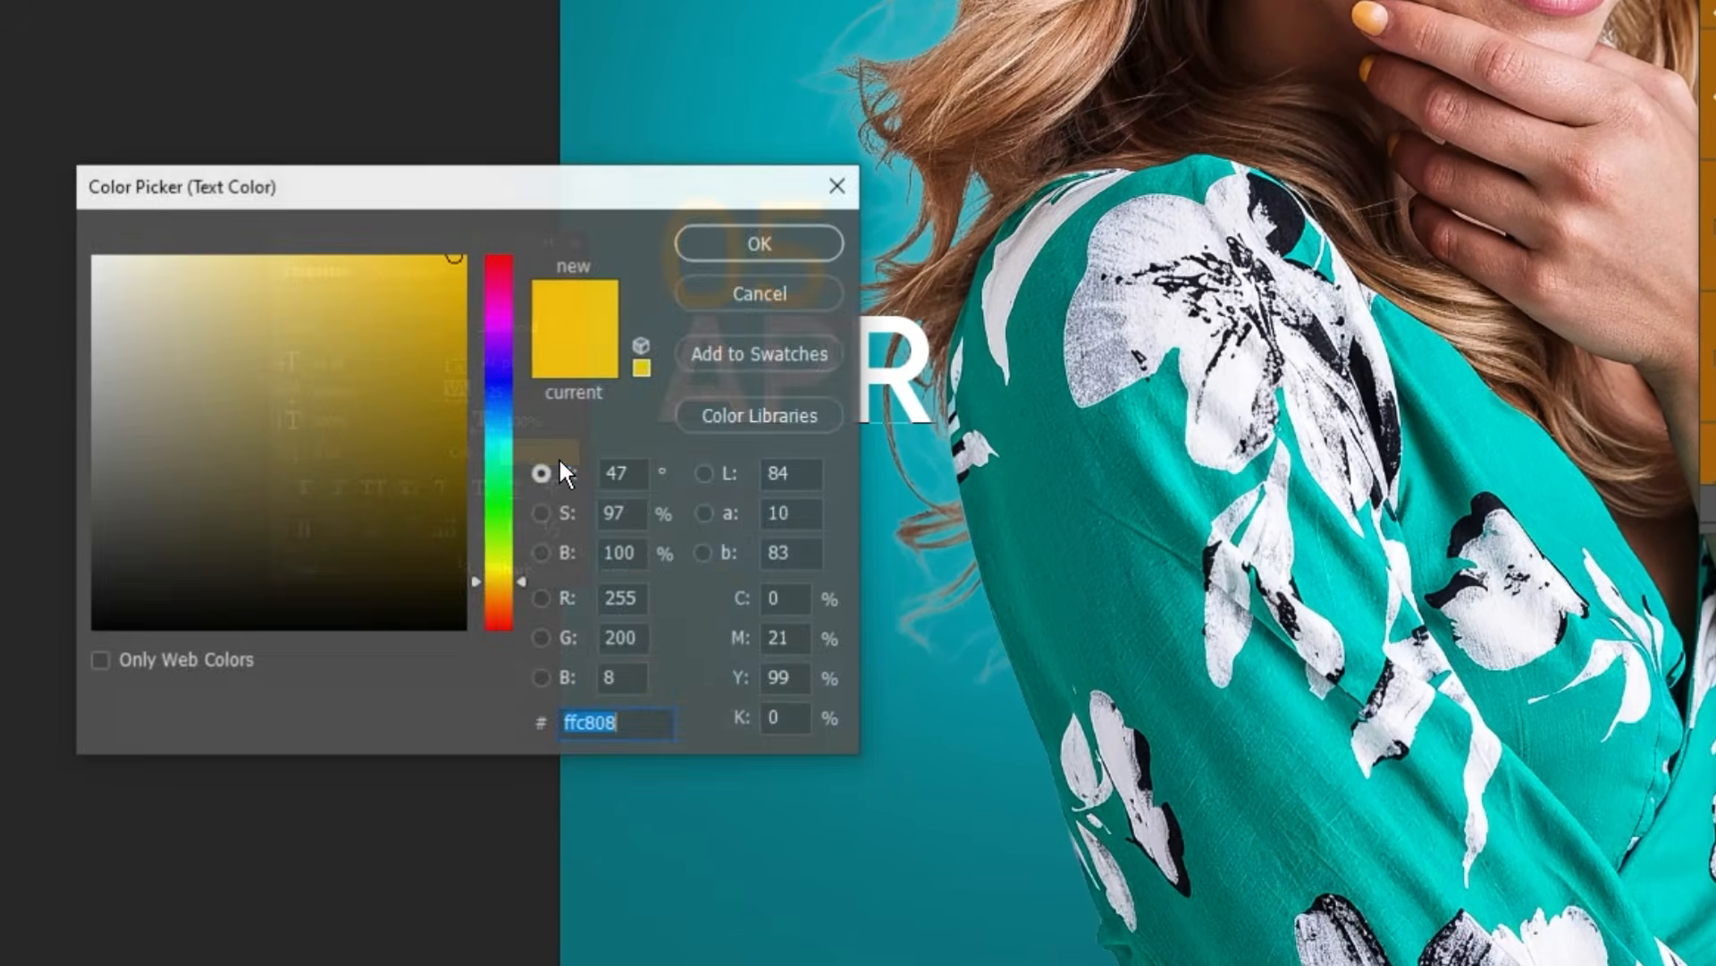
click(631, 726)
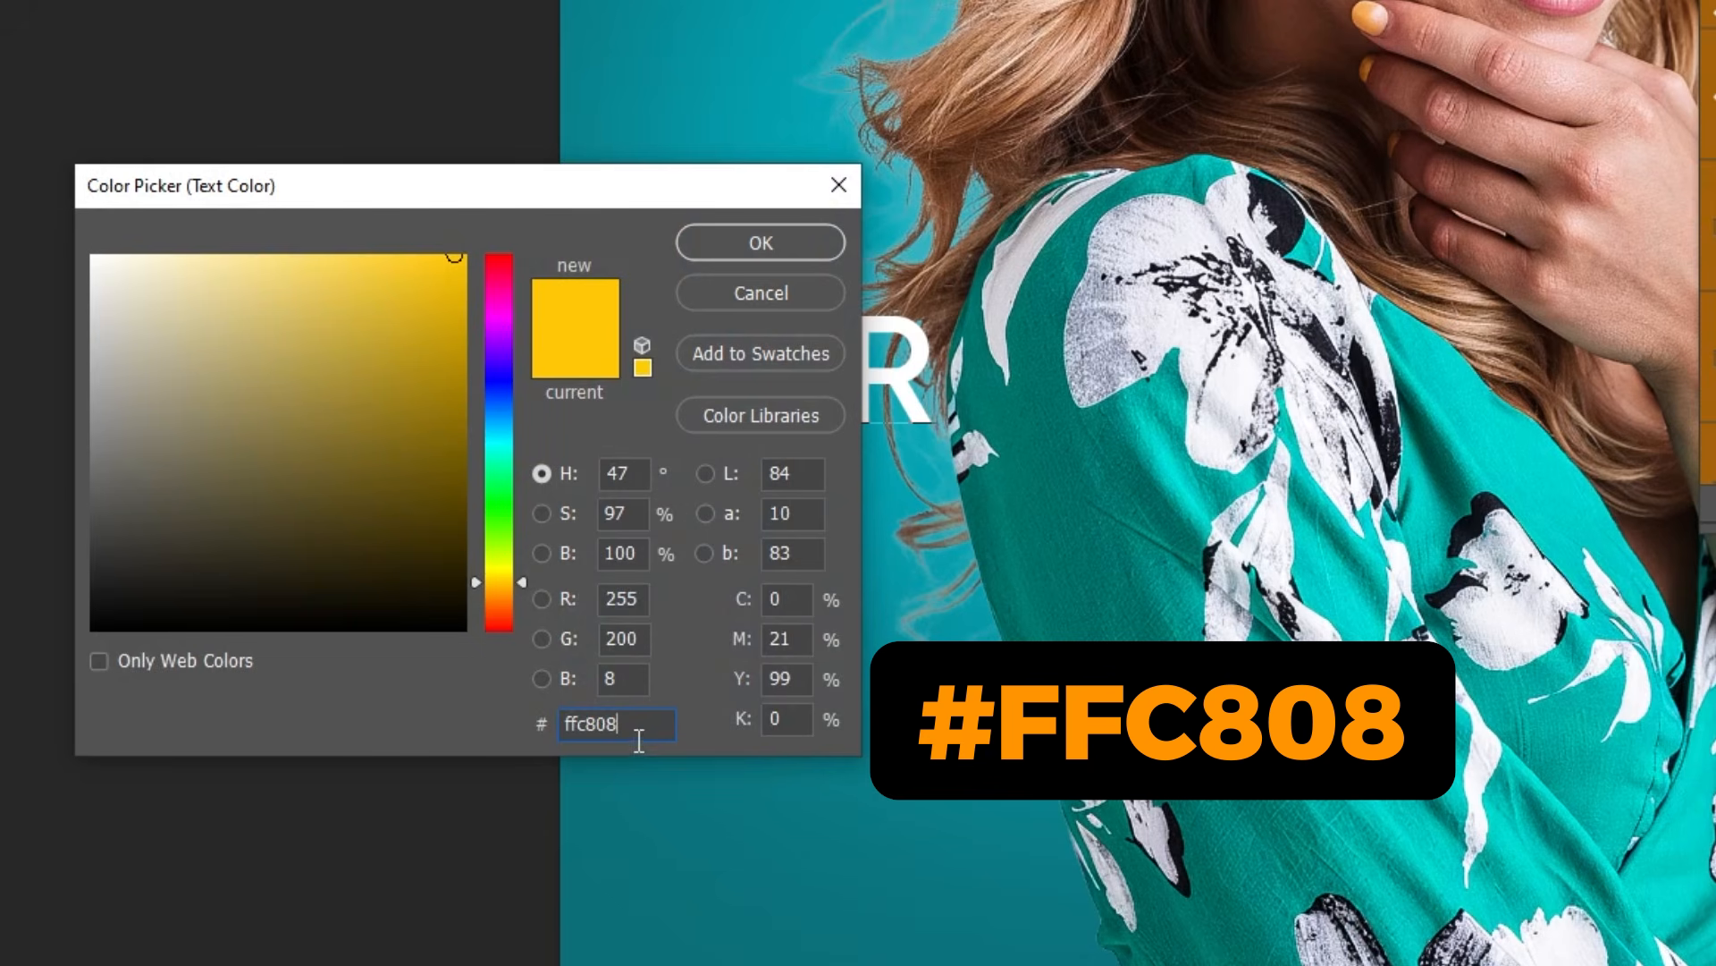
click(723, 252)
key(ctrl+Return)
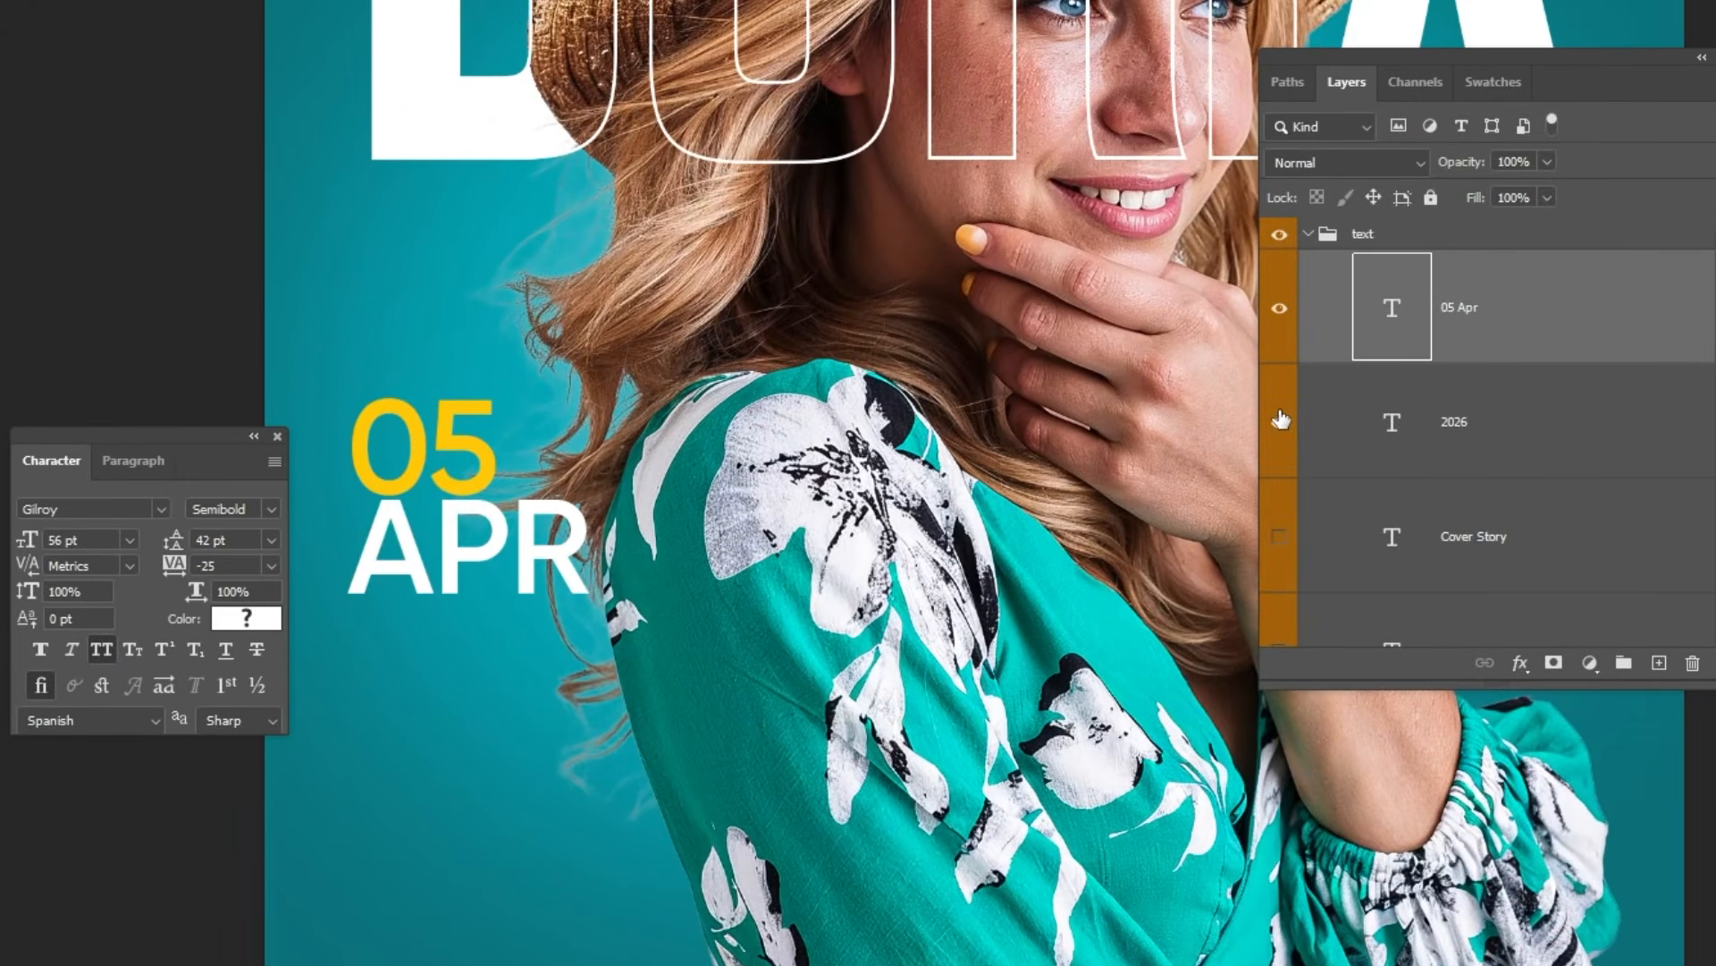
Step: Show the 2026 text layer below the date and set its font size to 25 pt
click(1280, 418)
click(1465, 428)
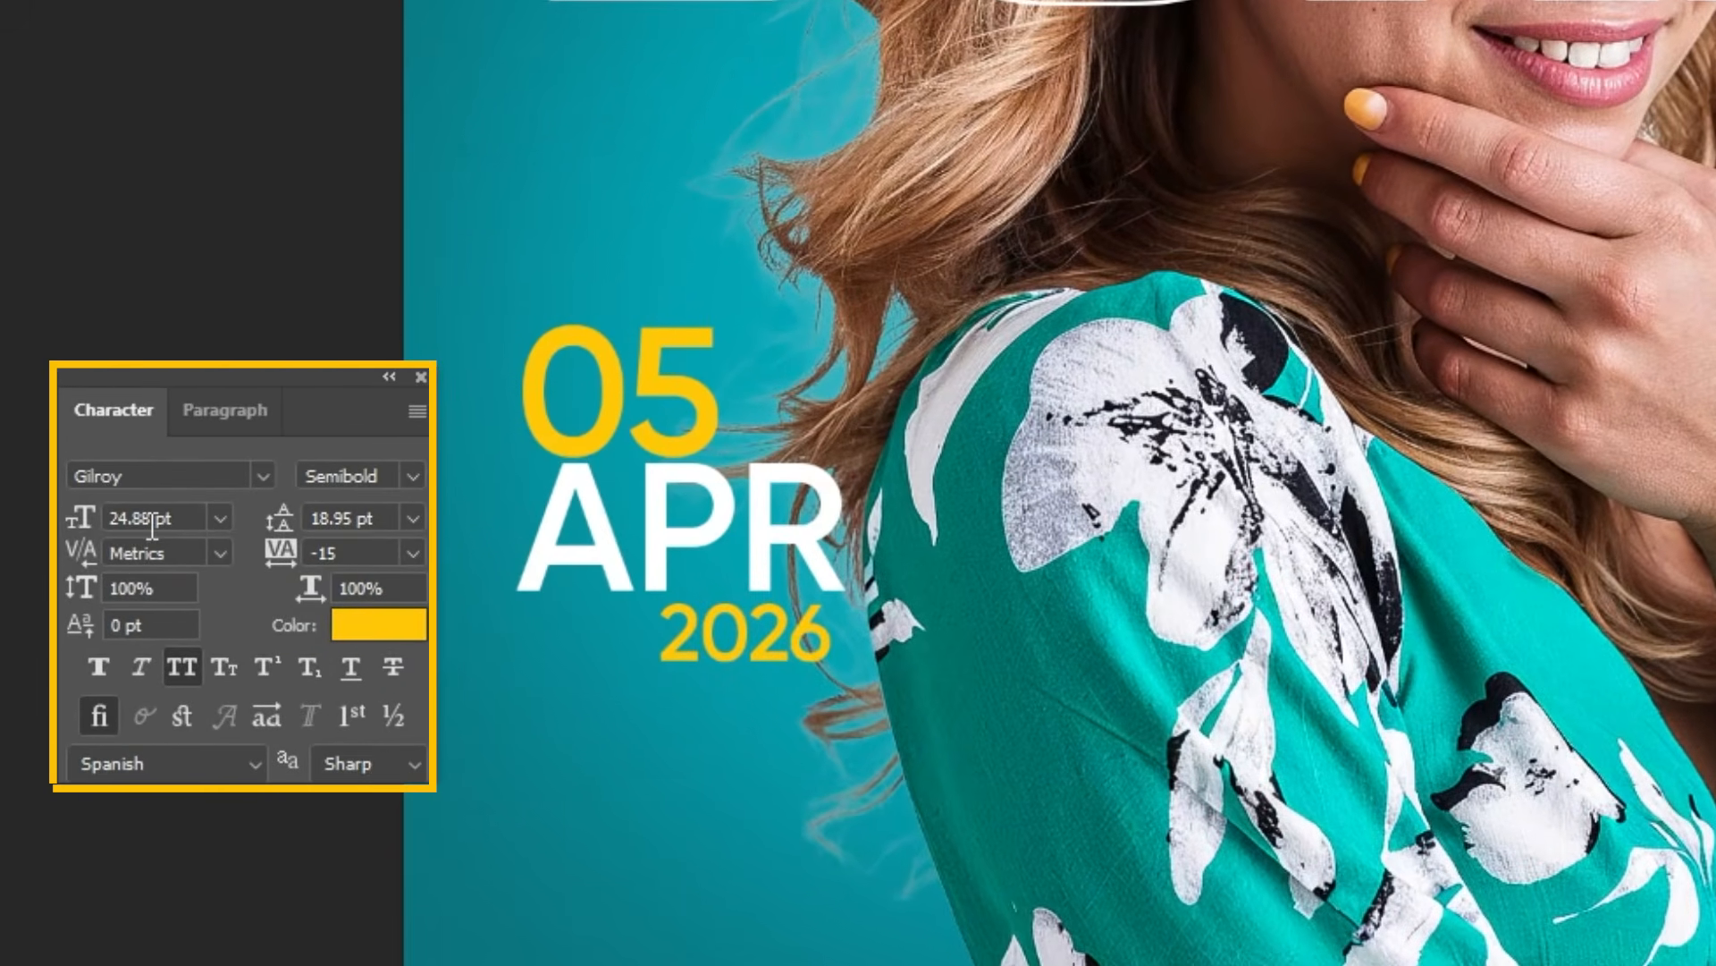
click(180, 519)
text(25)
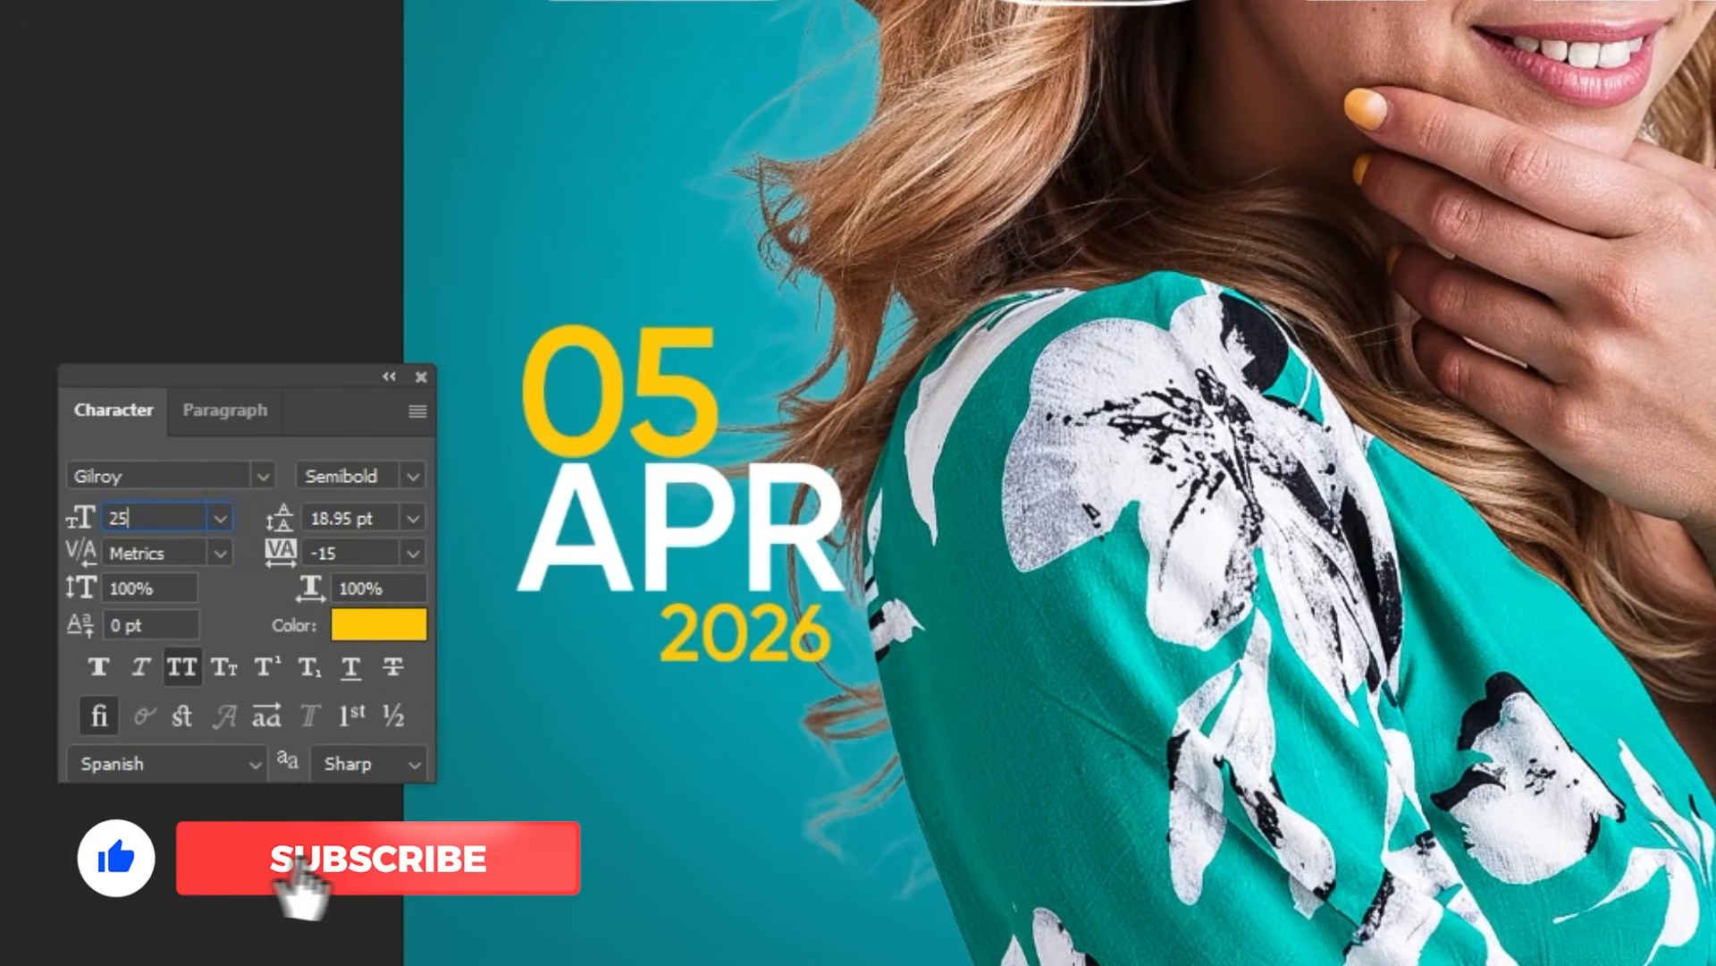
key(Return)
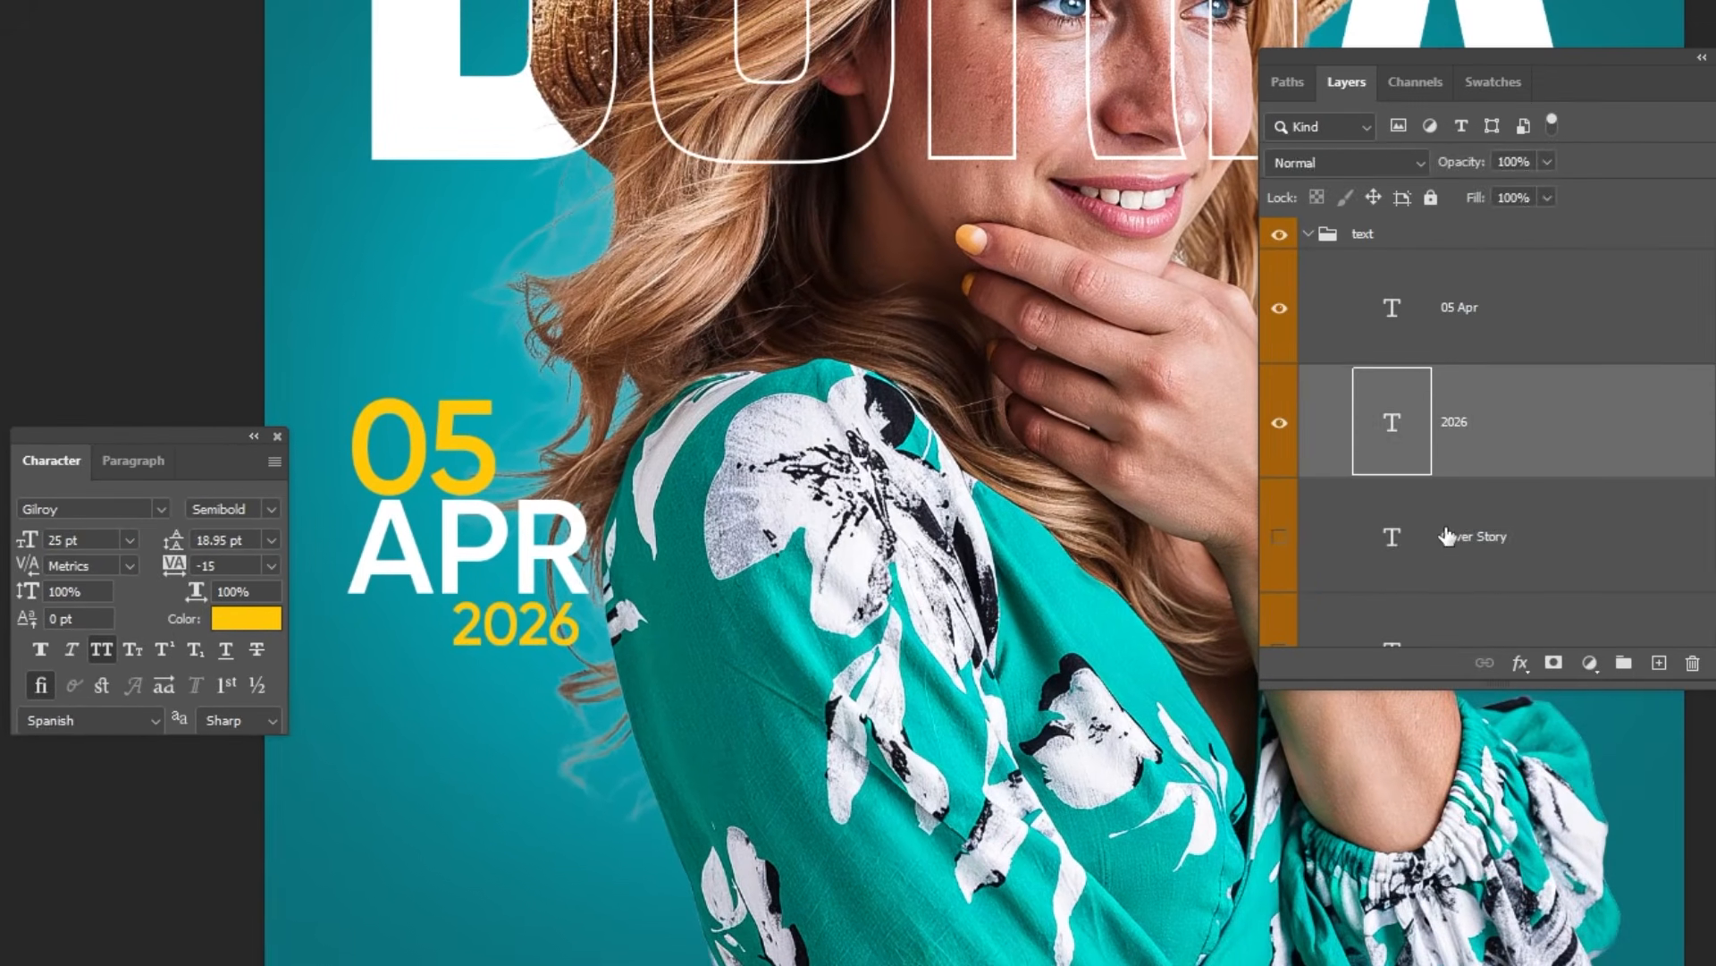
Step: Show the Cover Story heading and the line Less Noise, More Presence. beneath it, and select that line's layer
click(1448, 536)
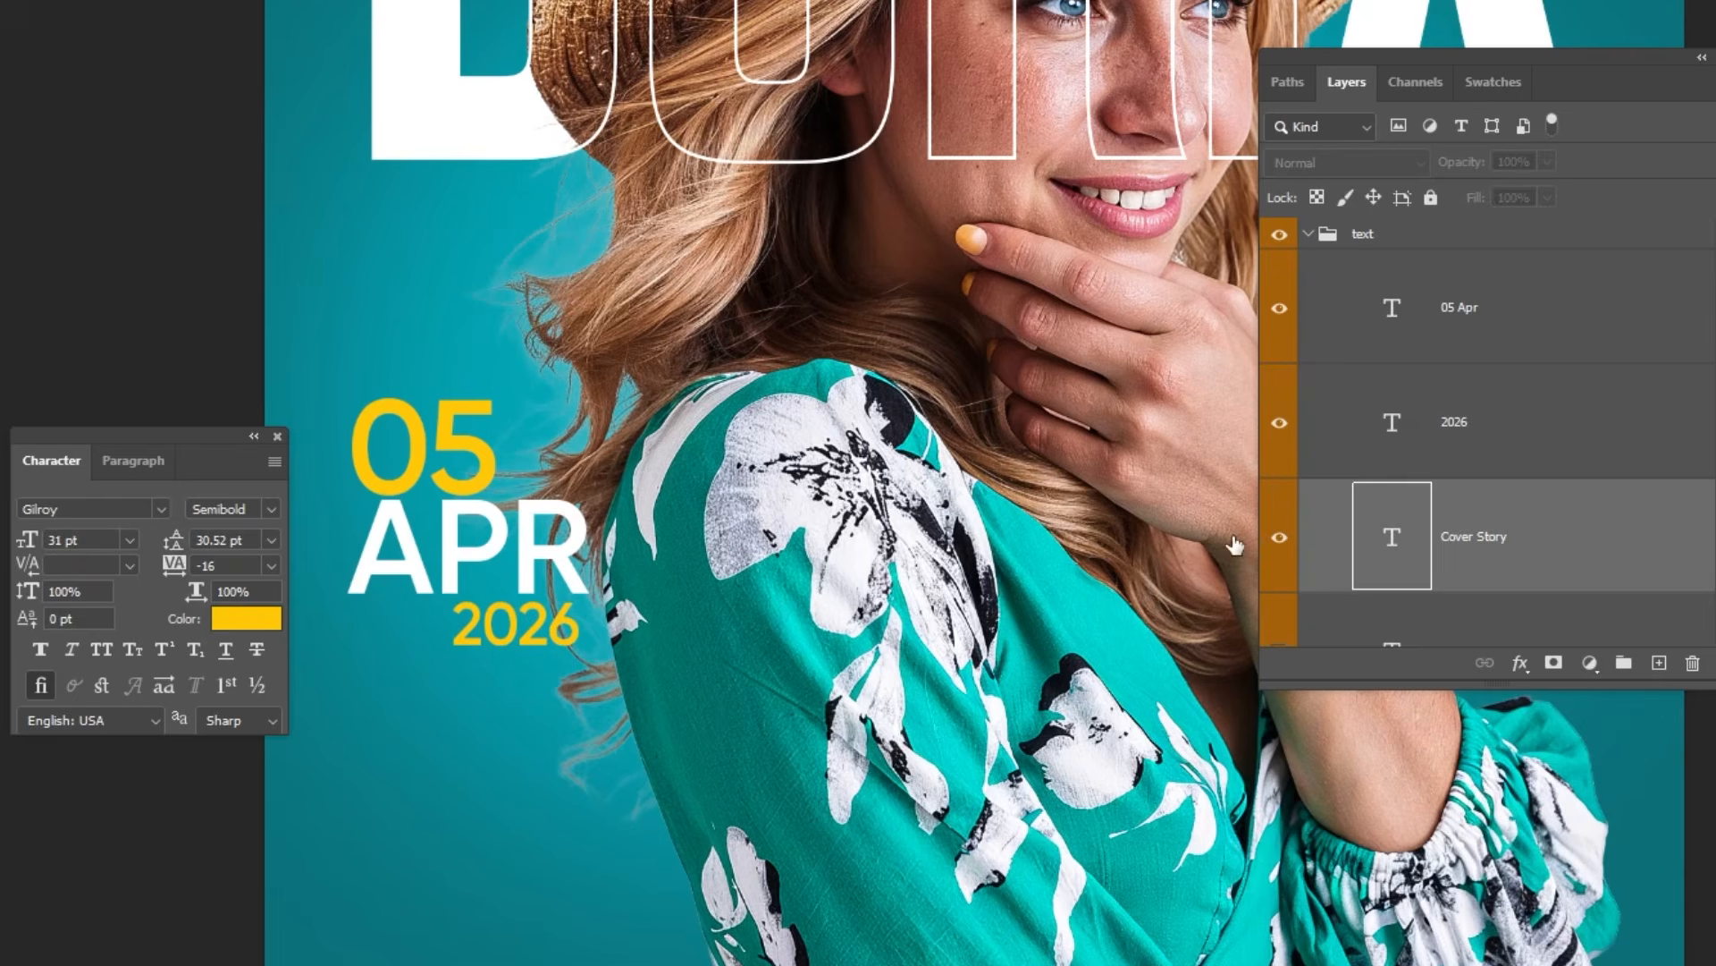
scroll(827, 484, down, 3)
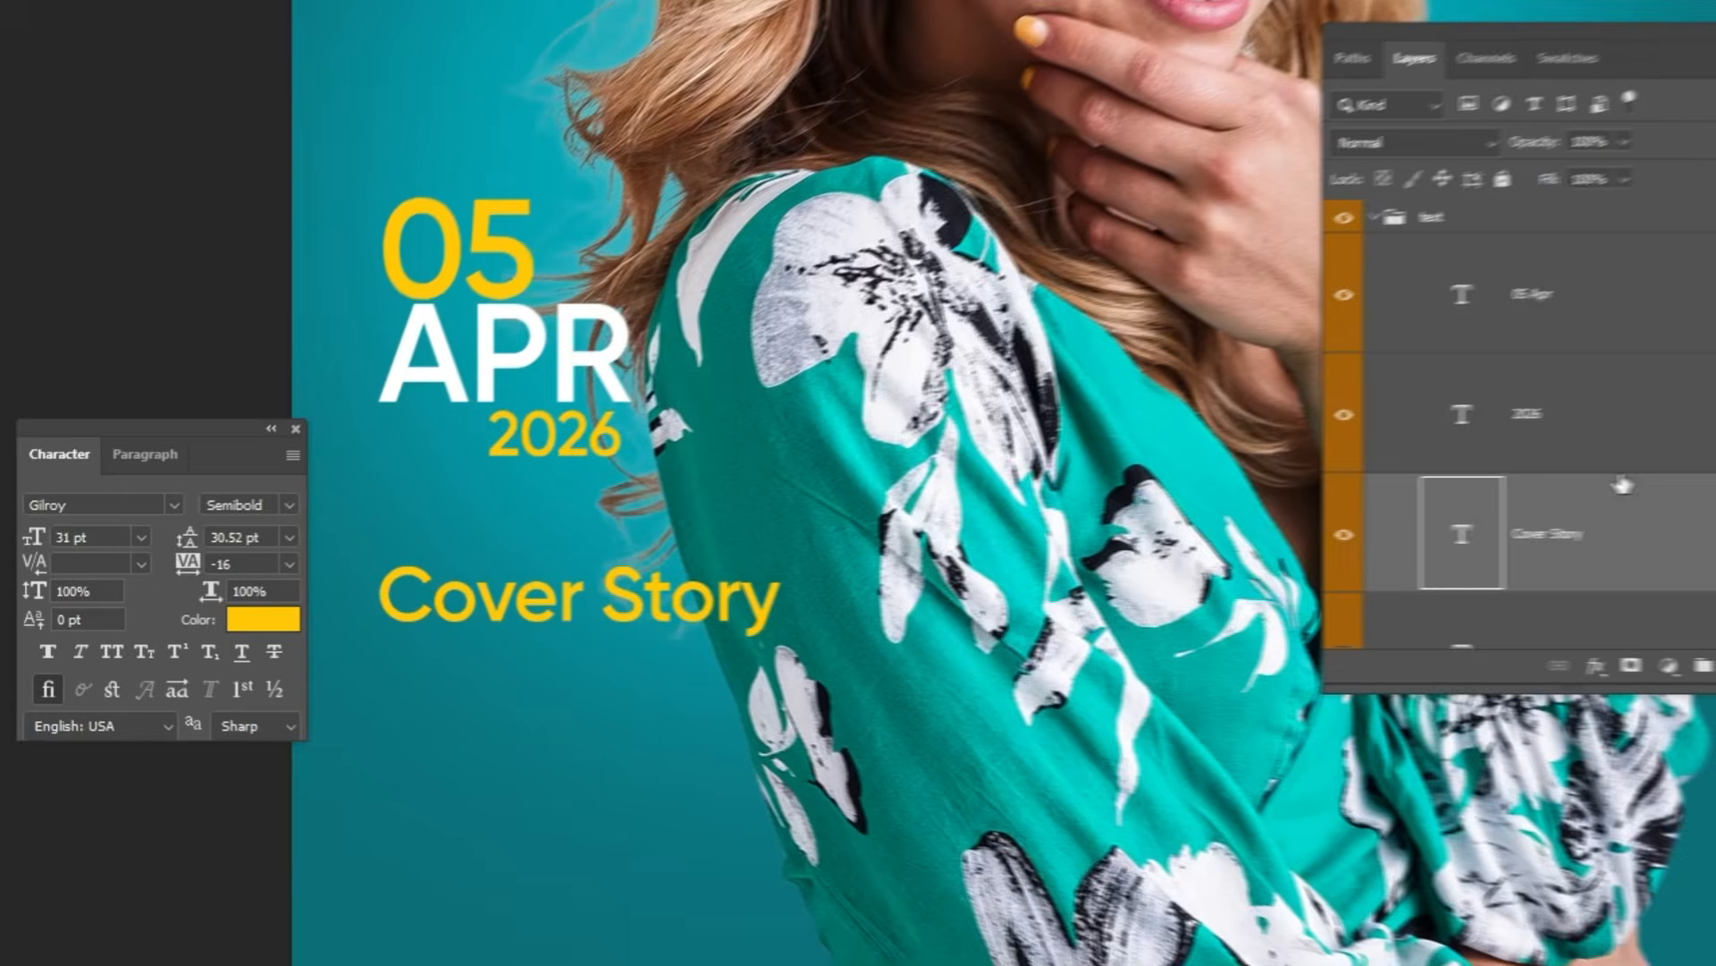
scroll(1544, 486, down, 2)
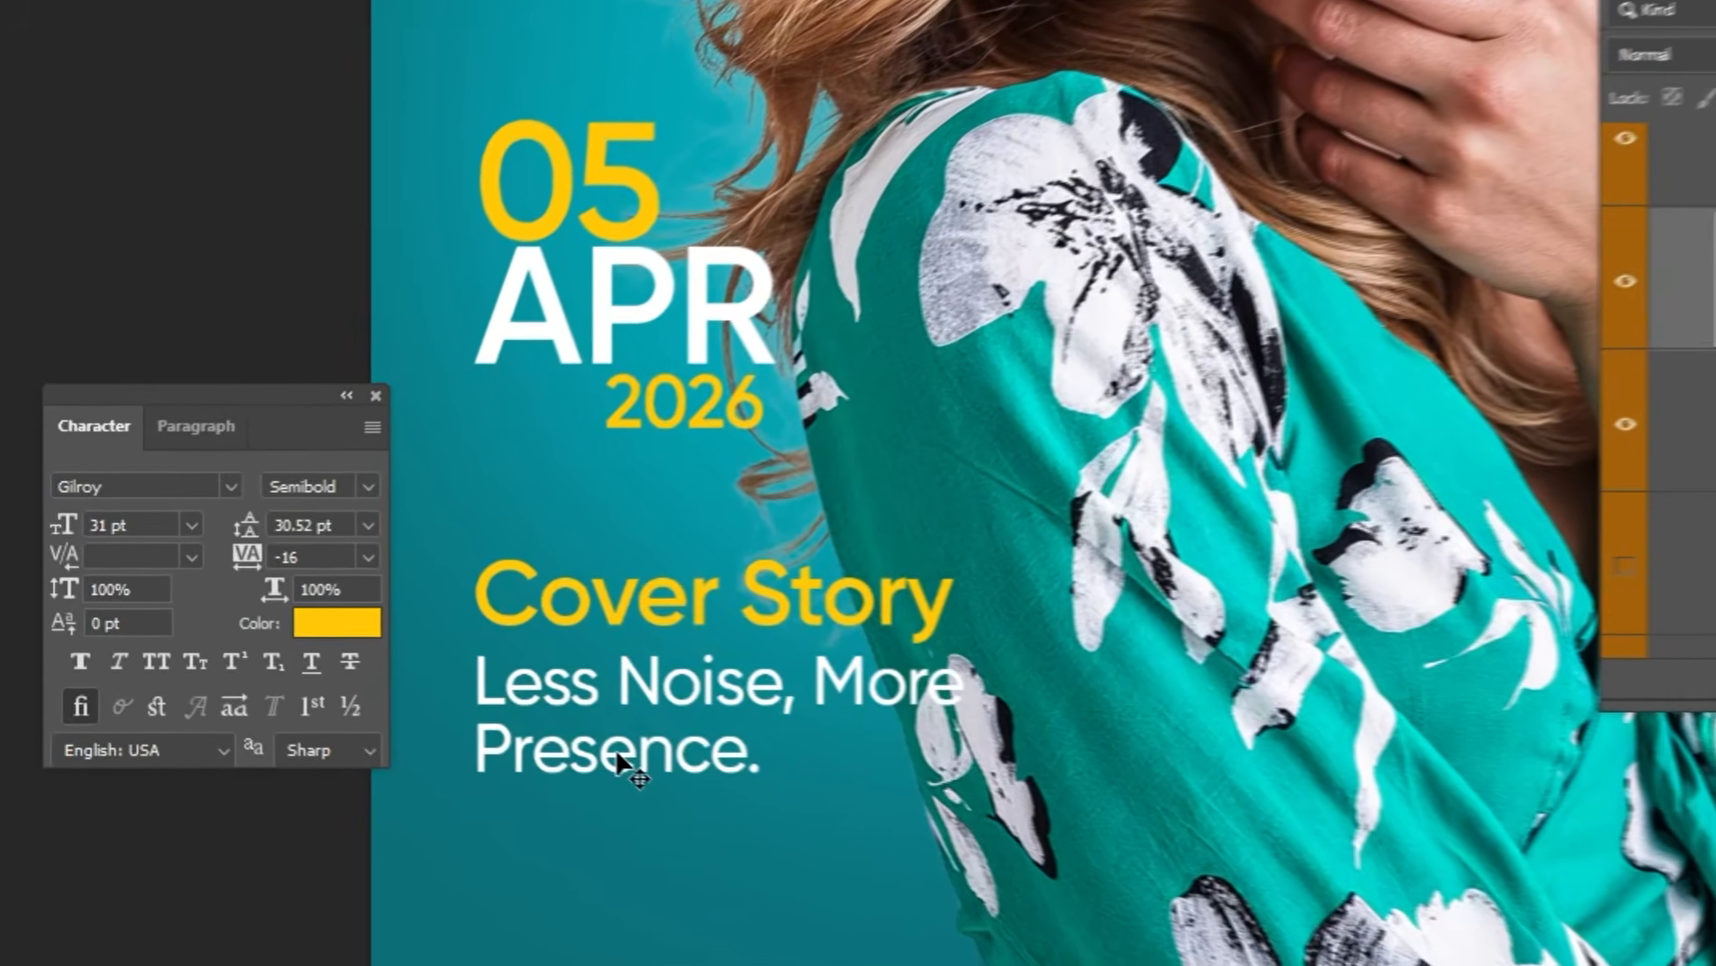
right_click(472, 722)
click(805, 816)
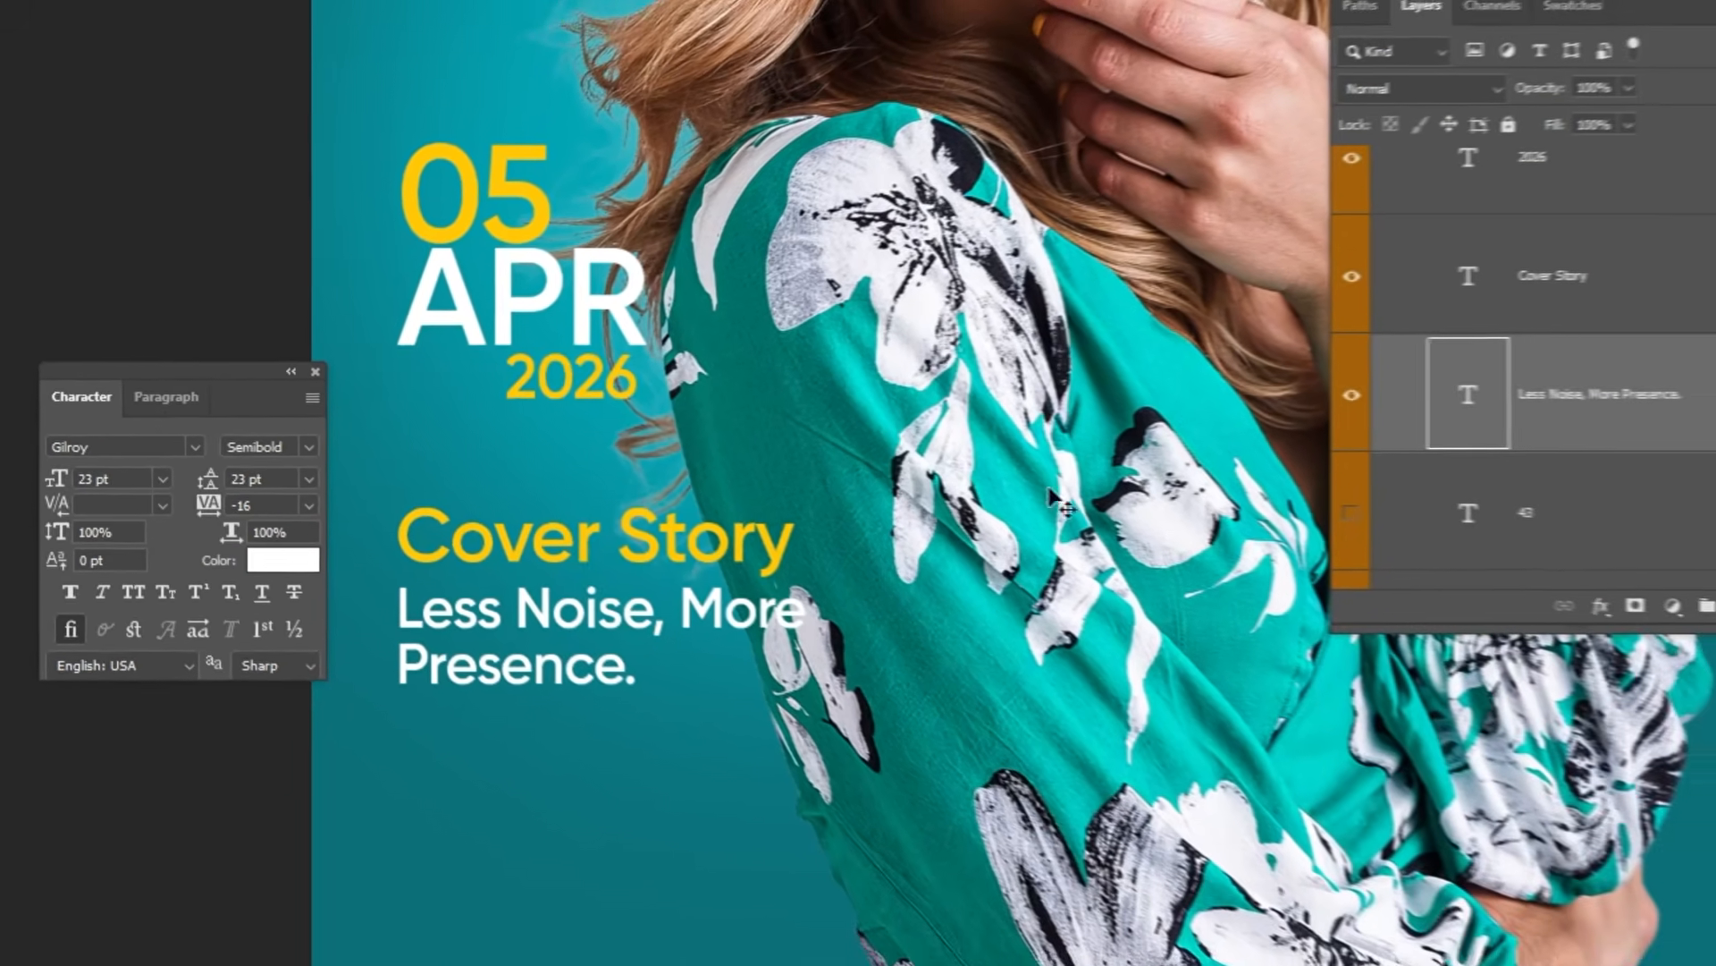
Step: Show the number 43 and the Looks text layers below the cover story, and select the Looks layer
scroll(1003, 633, down, 4)
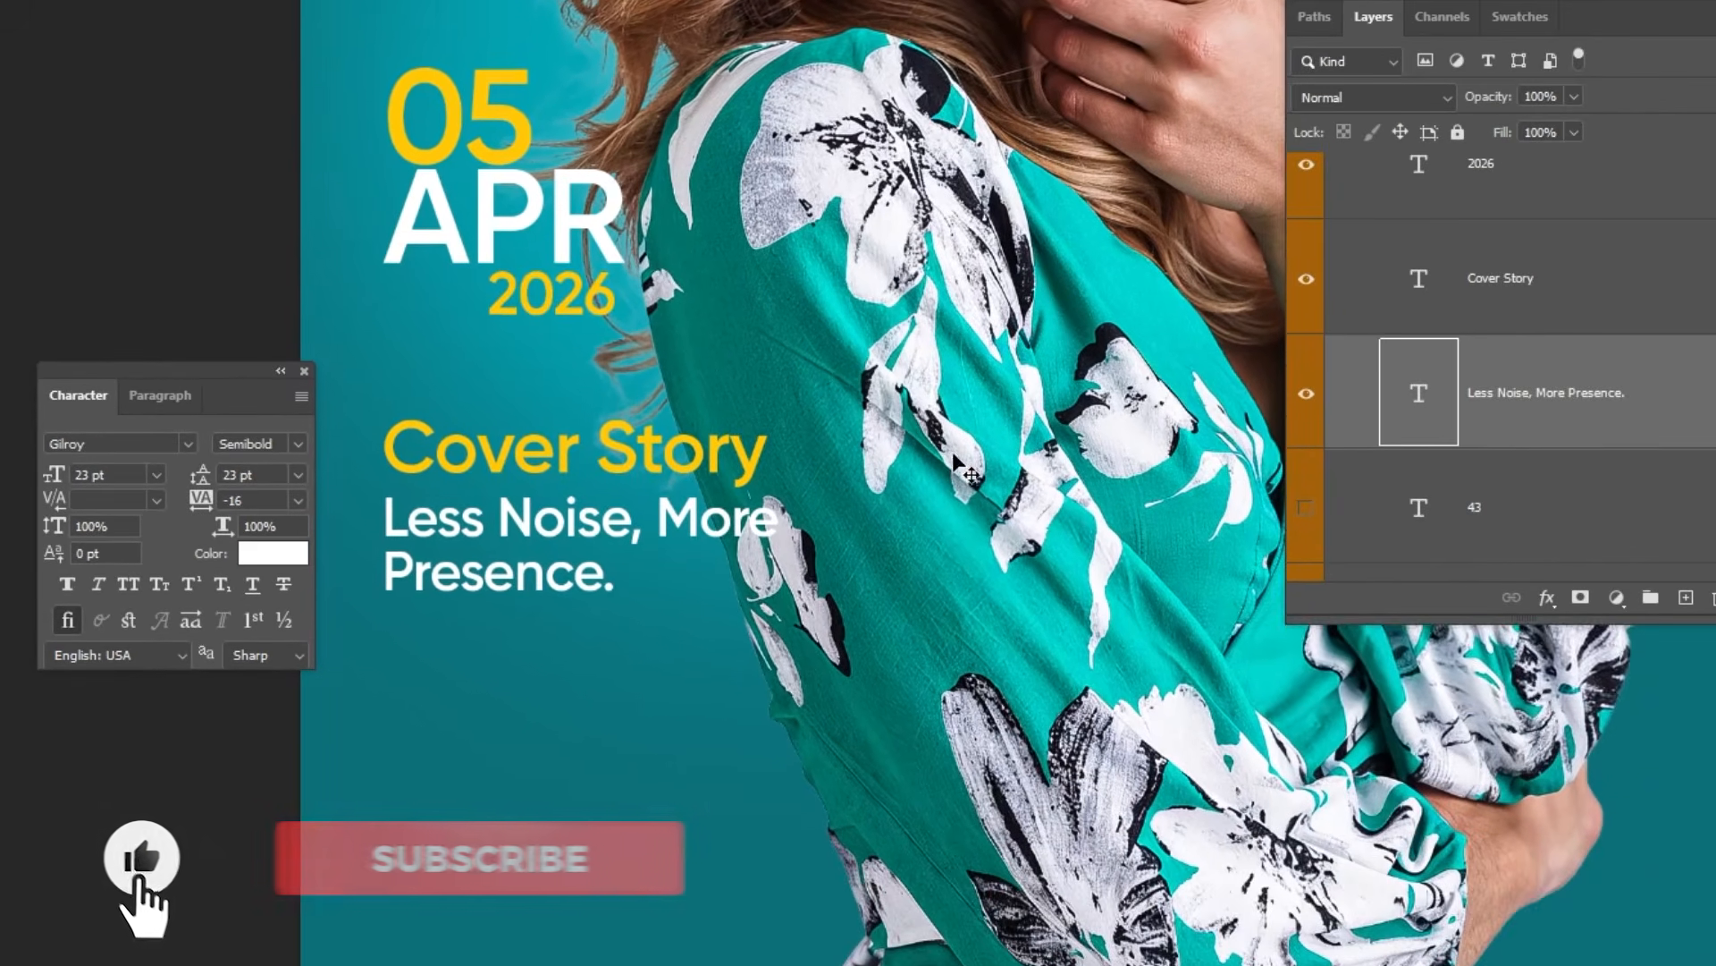
scroll(1548, 492, down, 2)
click(1306, 282)
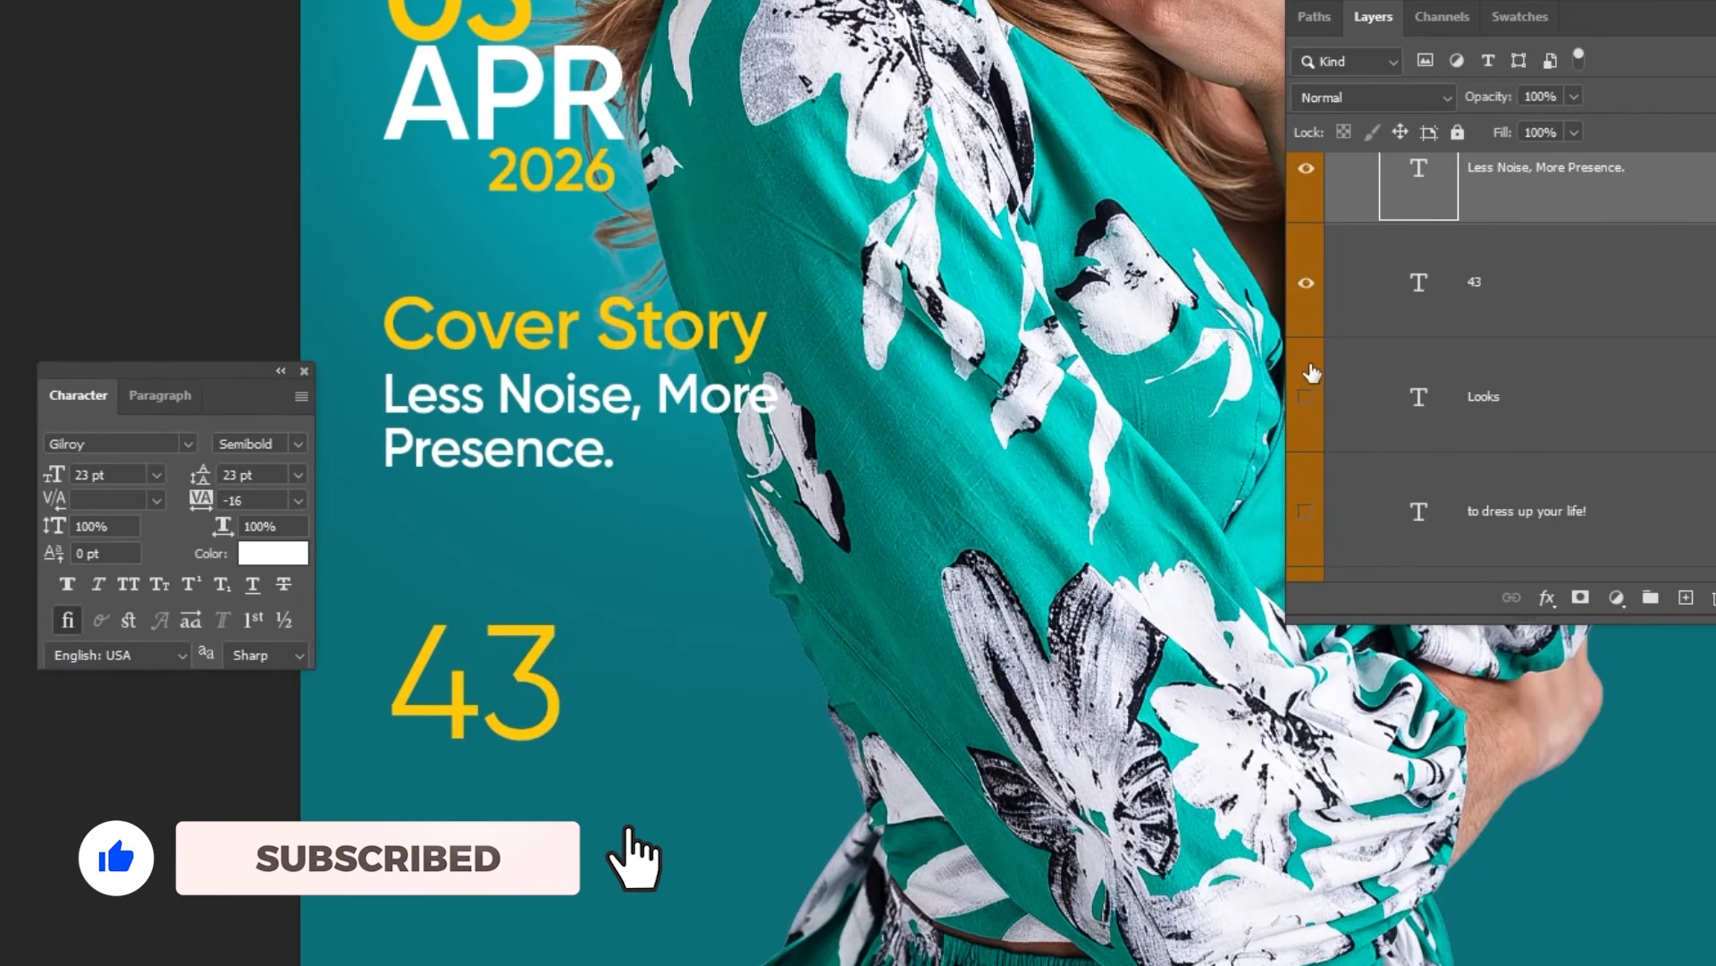
click(1468, 295)
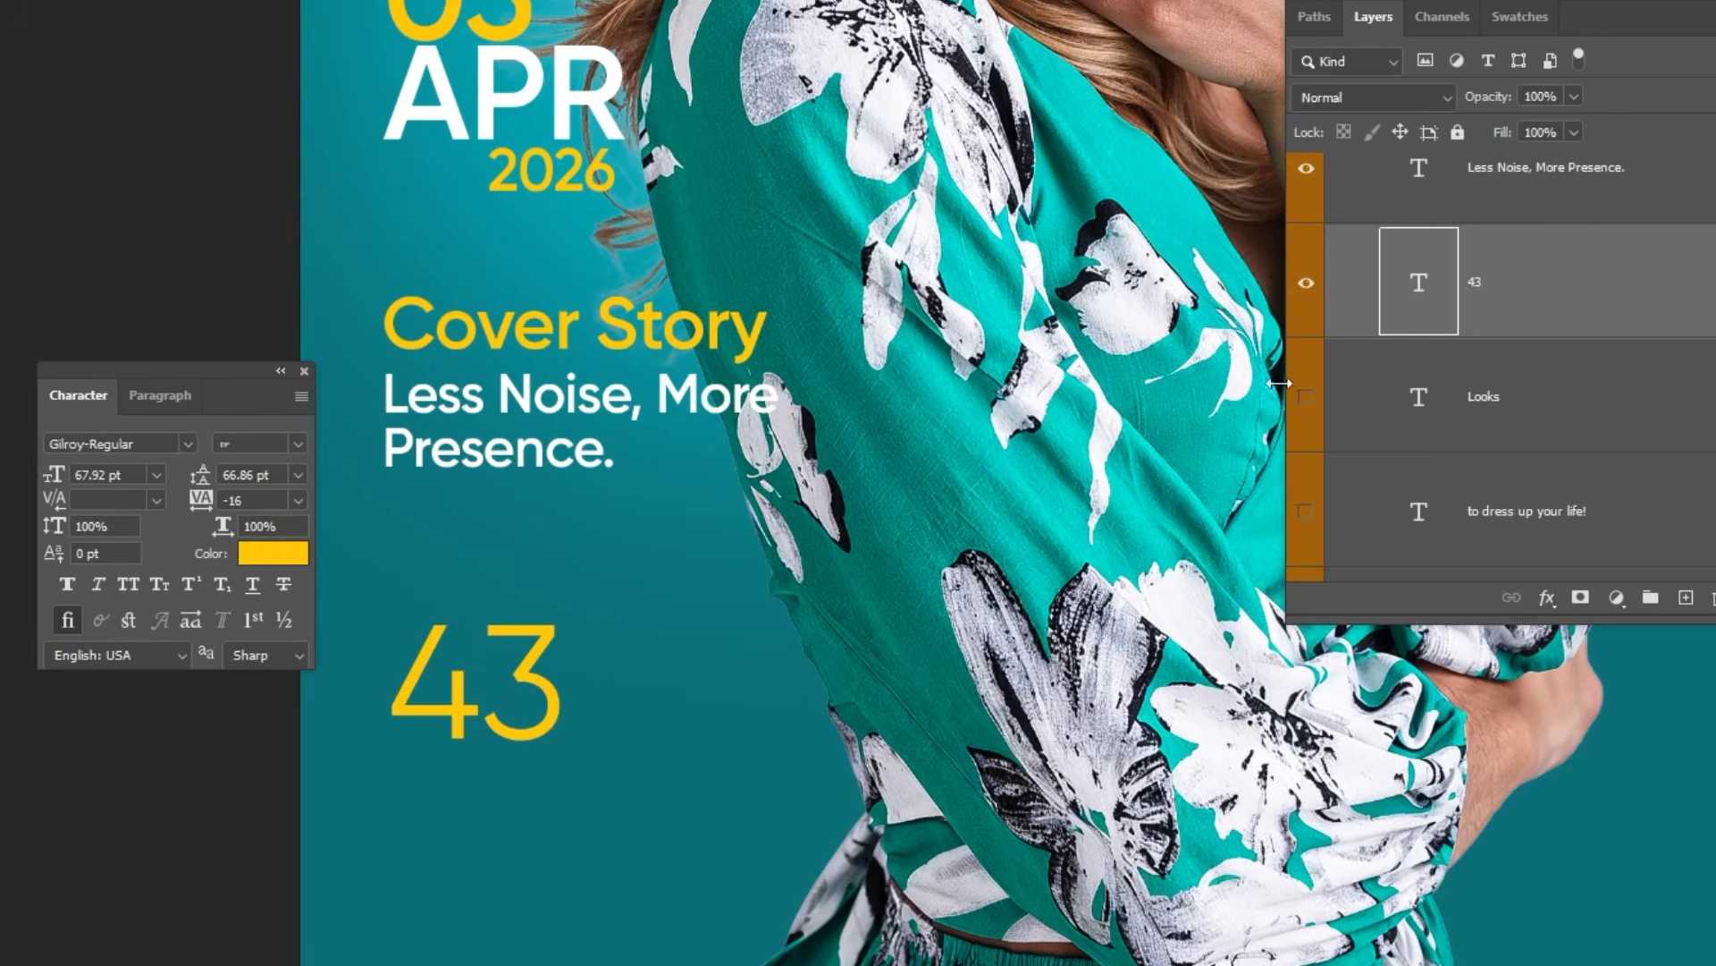
click(1306, 398)
click(1452, 405)
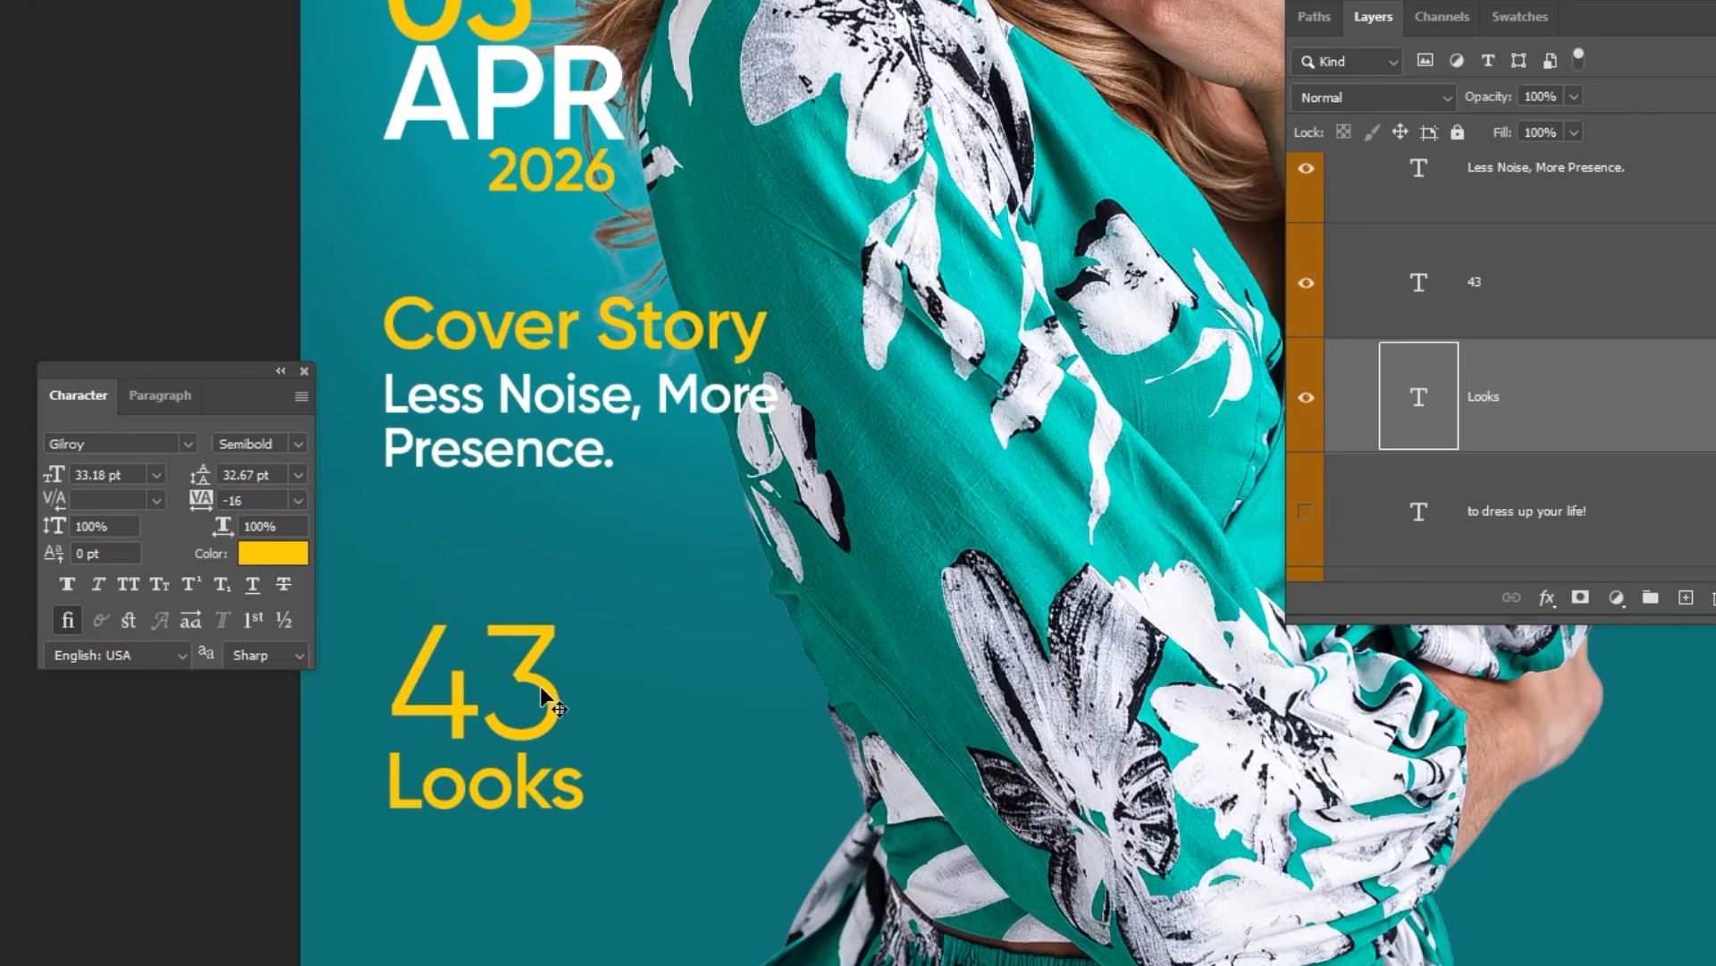
Step: Show the text layer to dress up your life! beneath the Looks heading
scroll(1362, 399, down, 3)
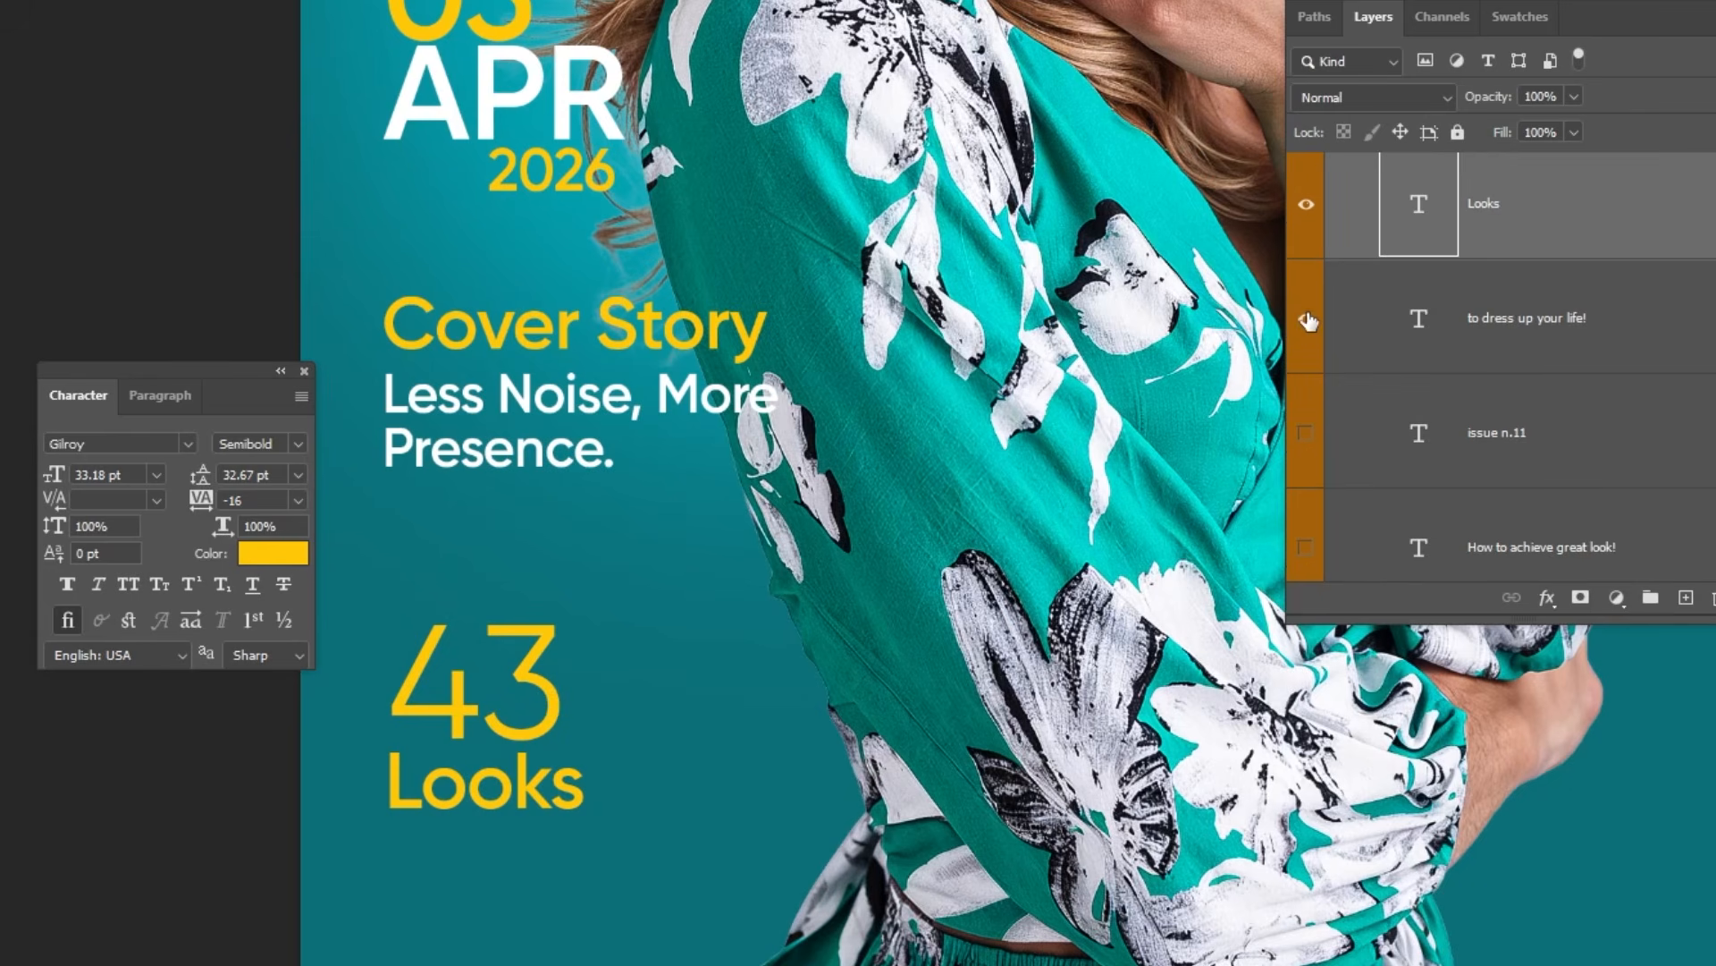
click(1306, 319)
right_click(556, 860)
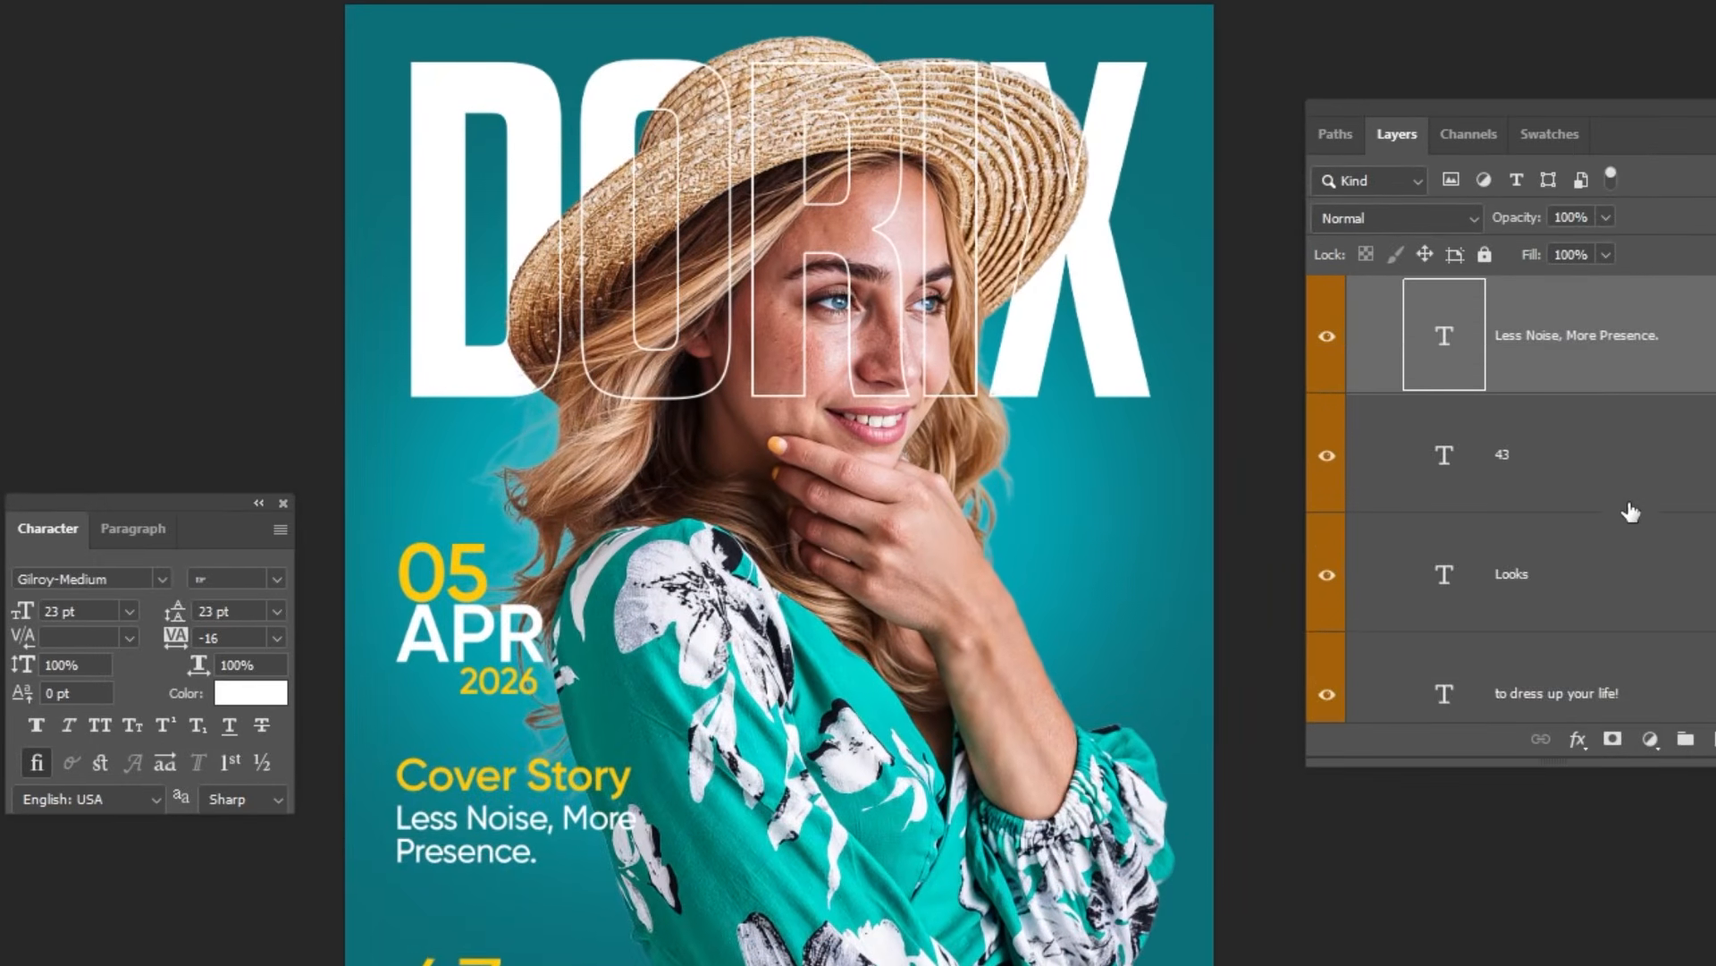
Step: Show the issue n.11 text layer and move it close beneath the X of the title, aligned with its outer edge
scroll(1419, 422, down, 1)
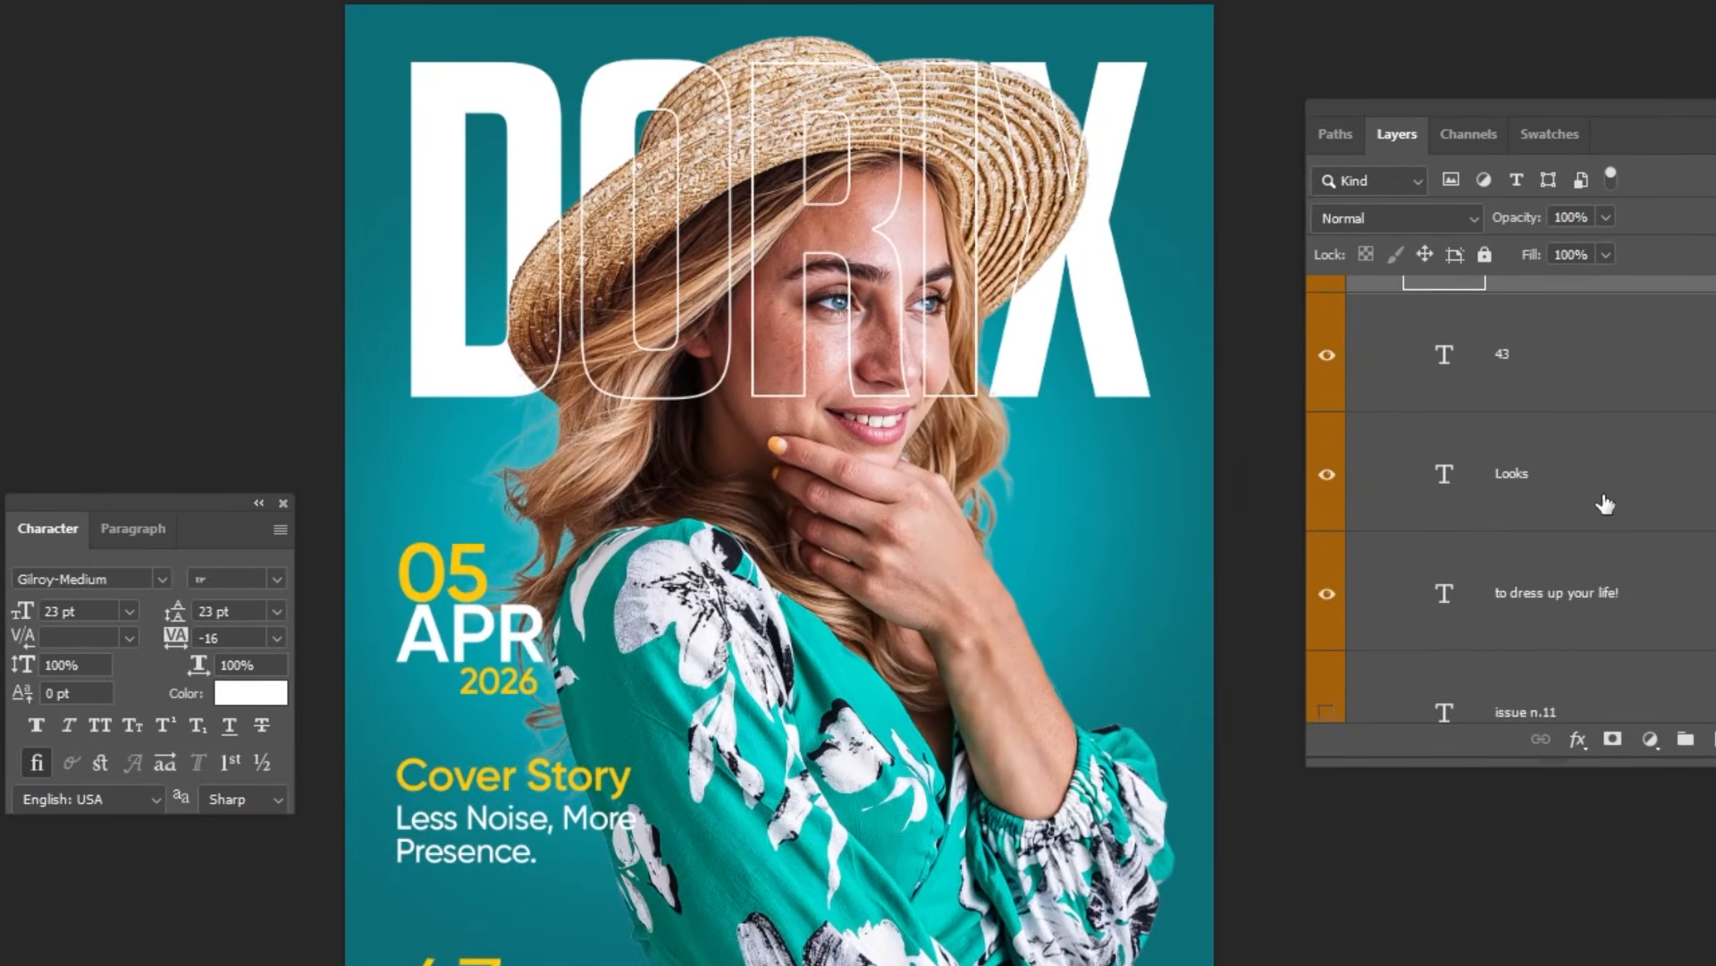
scroll(1605, 505, down, 3)
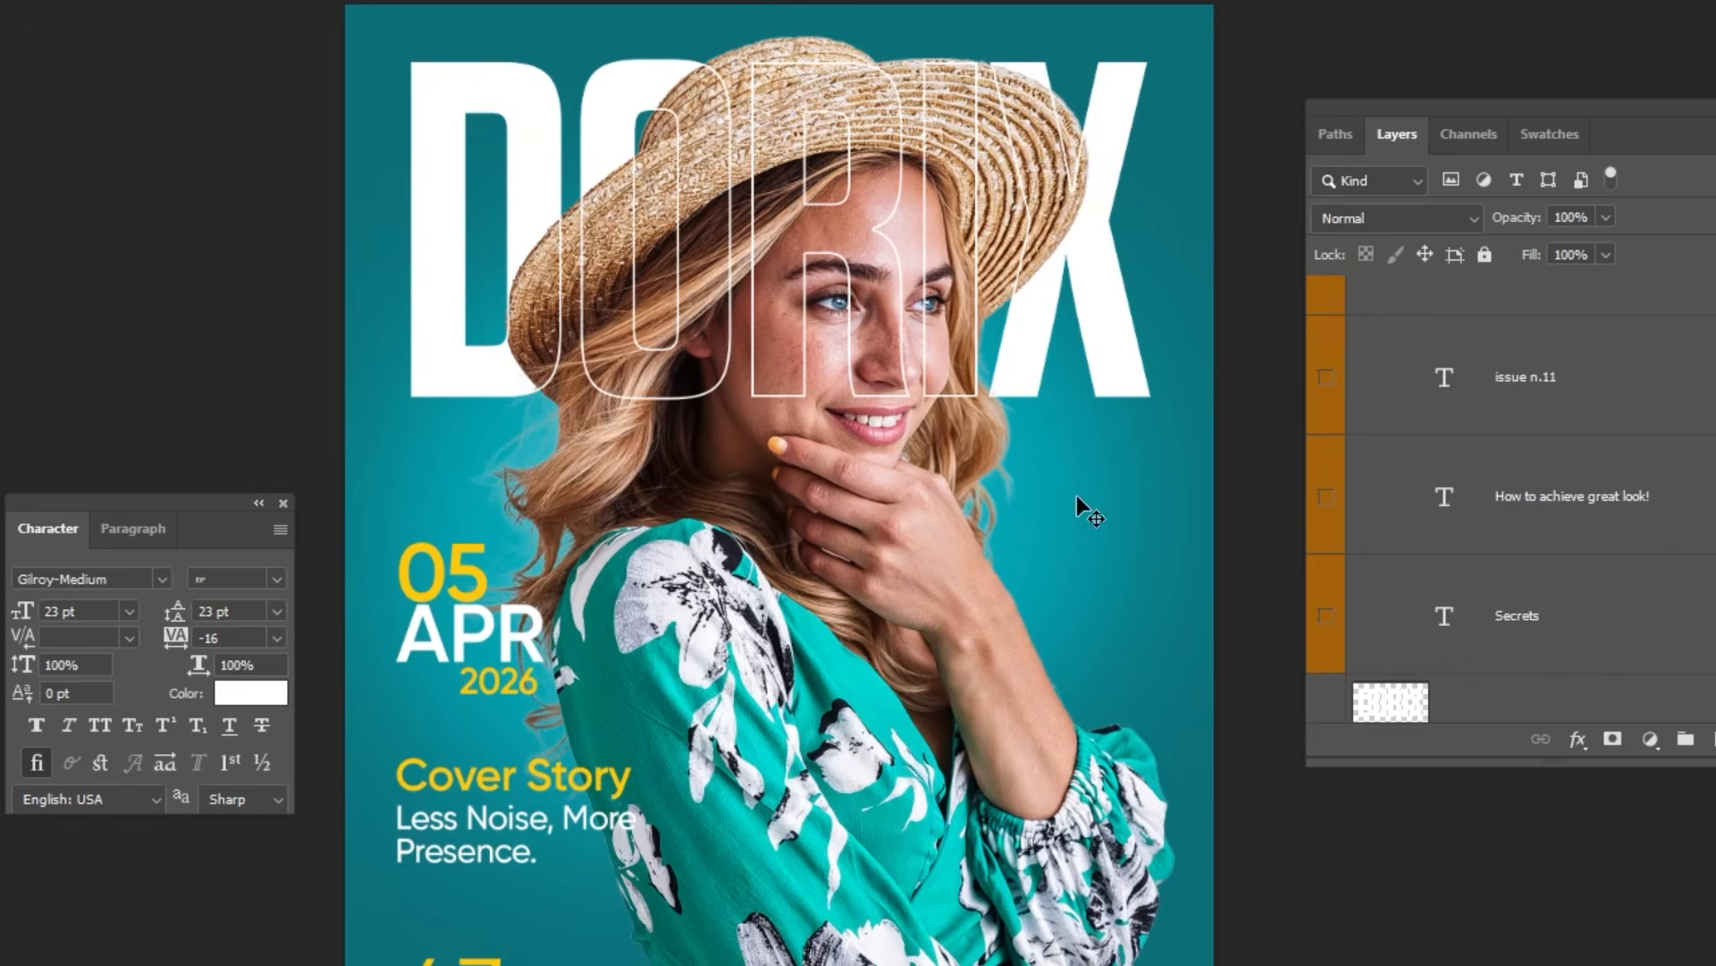
click(1338, 392)
click(1520, 384)
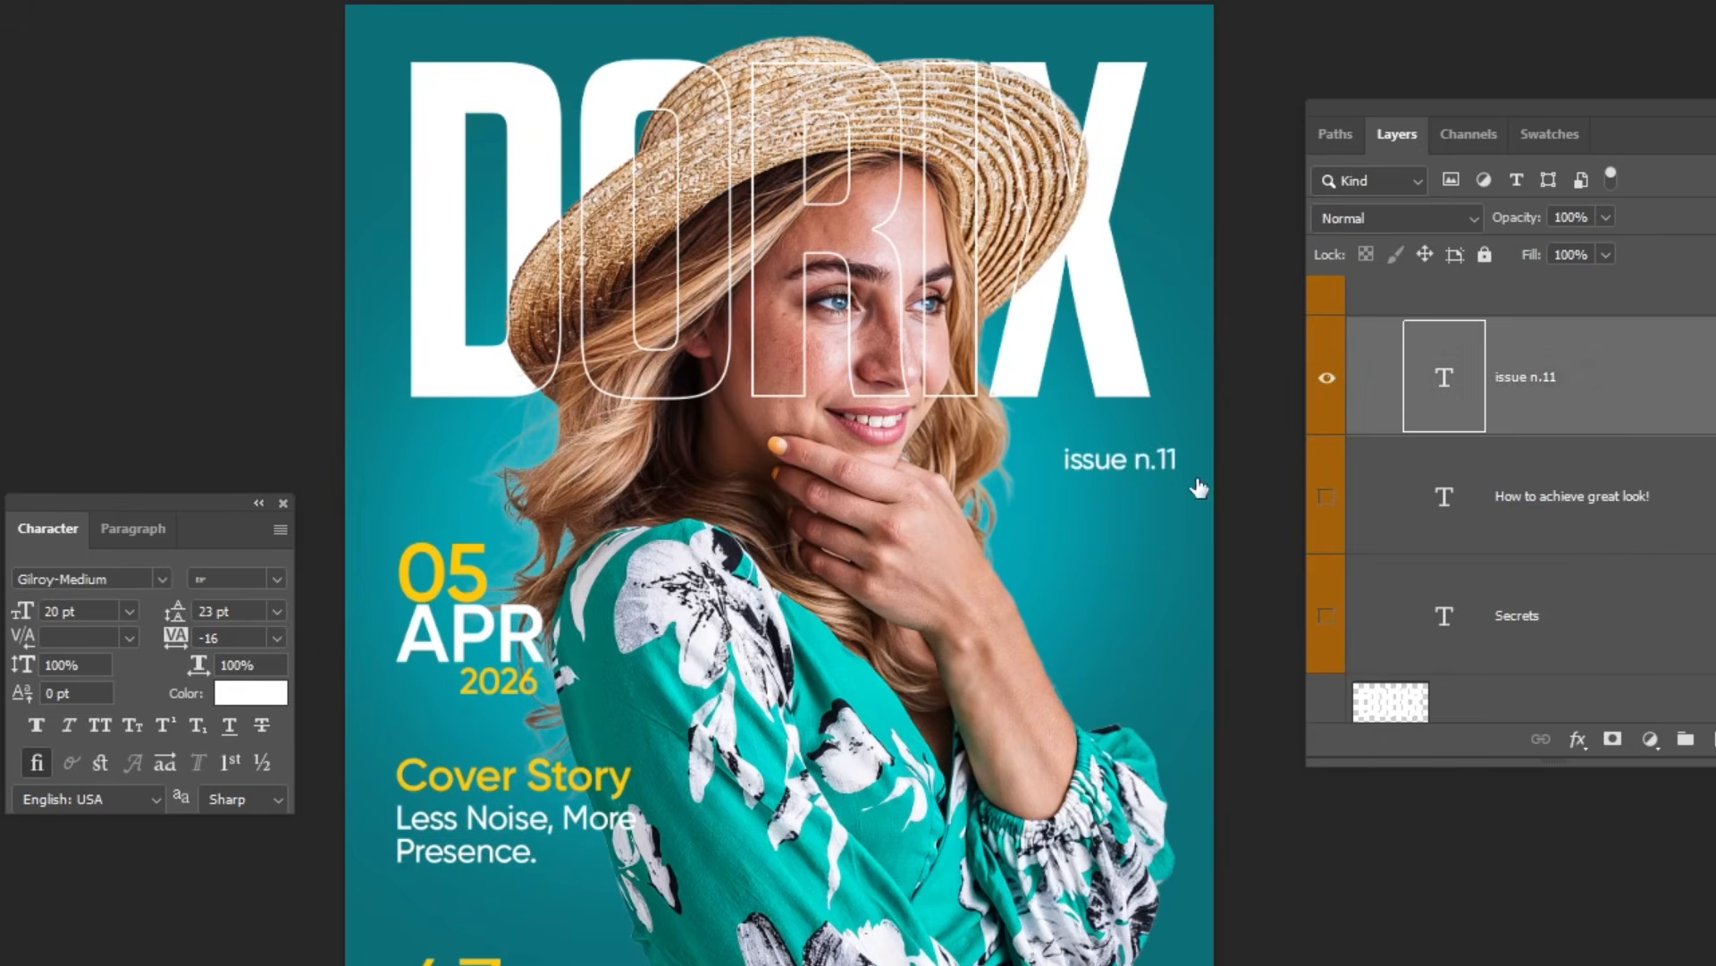
drag(1199, 487, 1167, 425)
Step: Show the Secrets heading and the line How to achieve great look! beside the woman's hand, and select the Secrets layer
click(1552, 497)
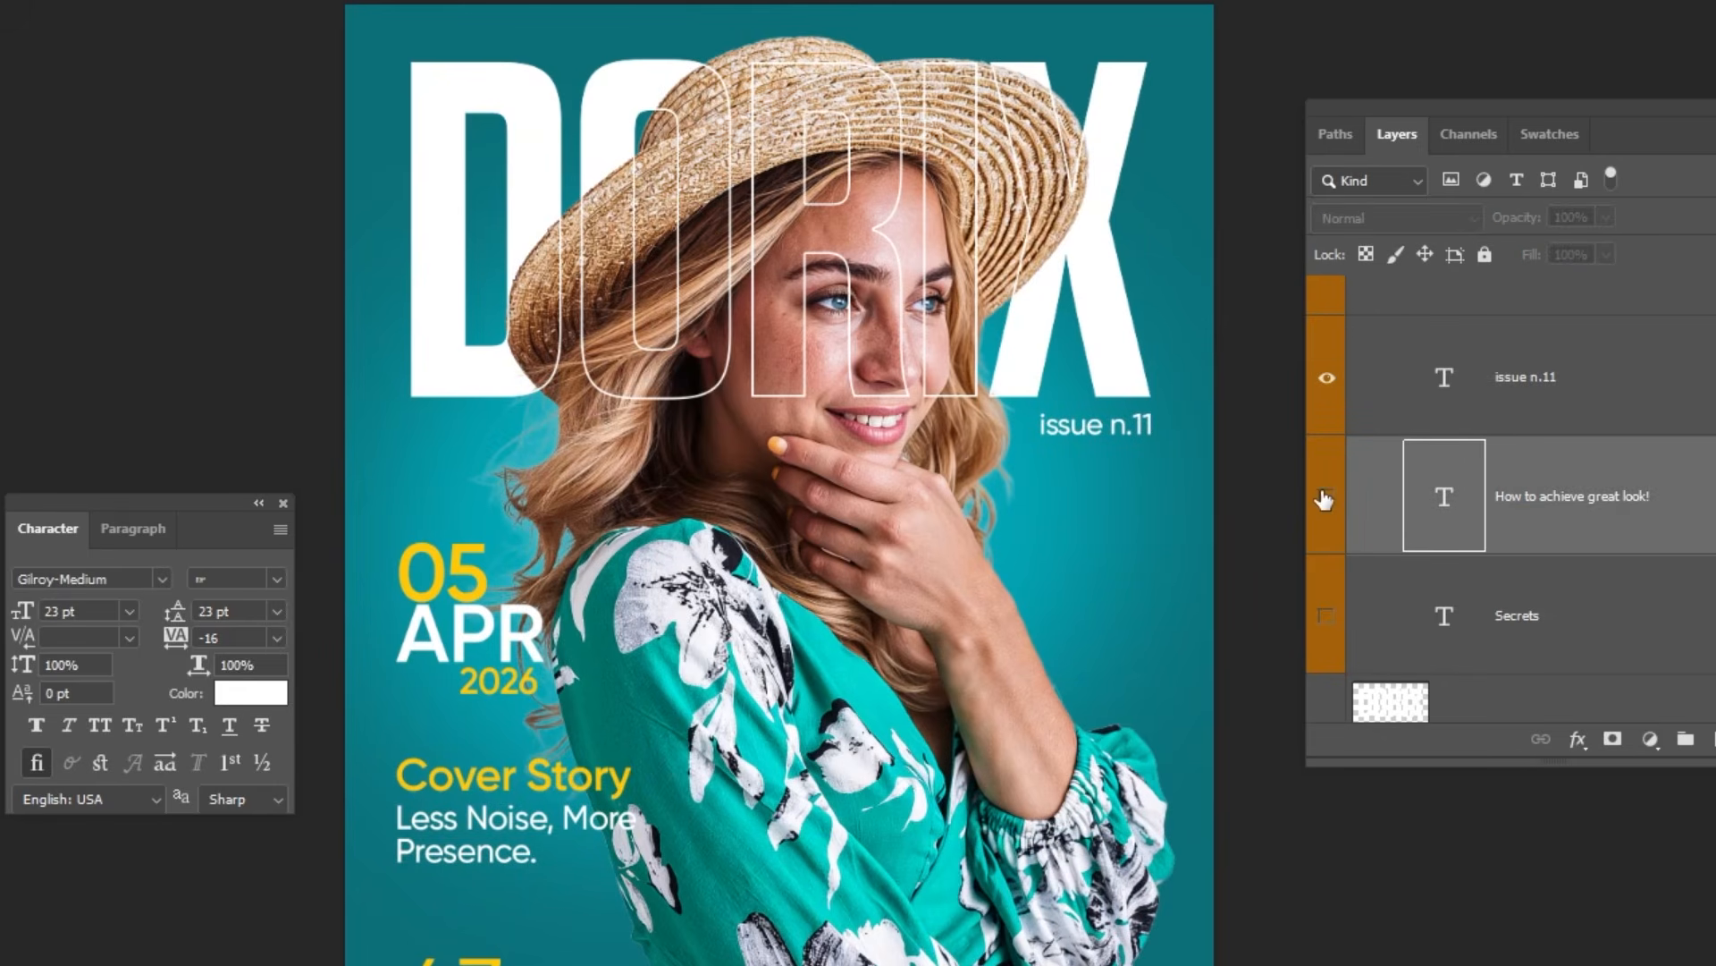
click(1325, 498)
click(1322, 617)
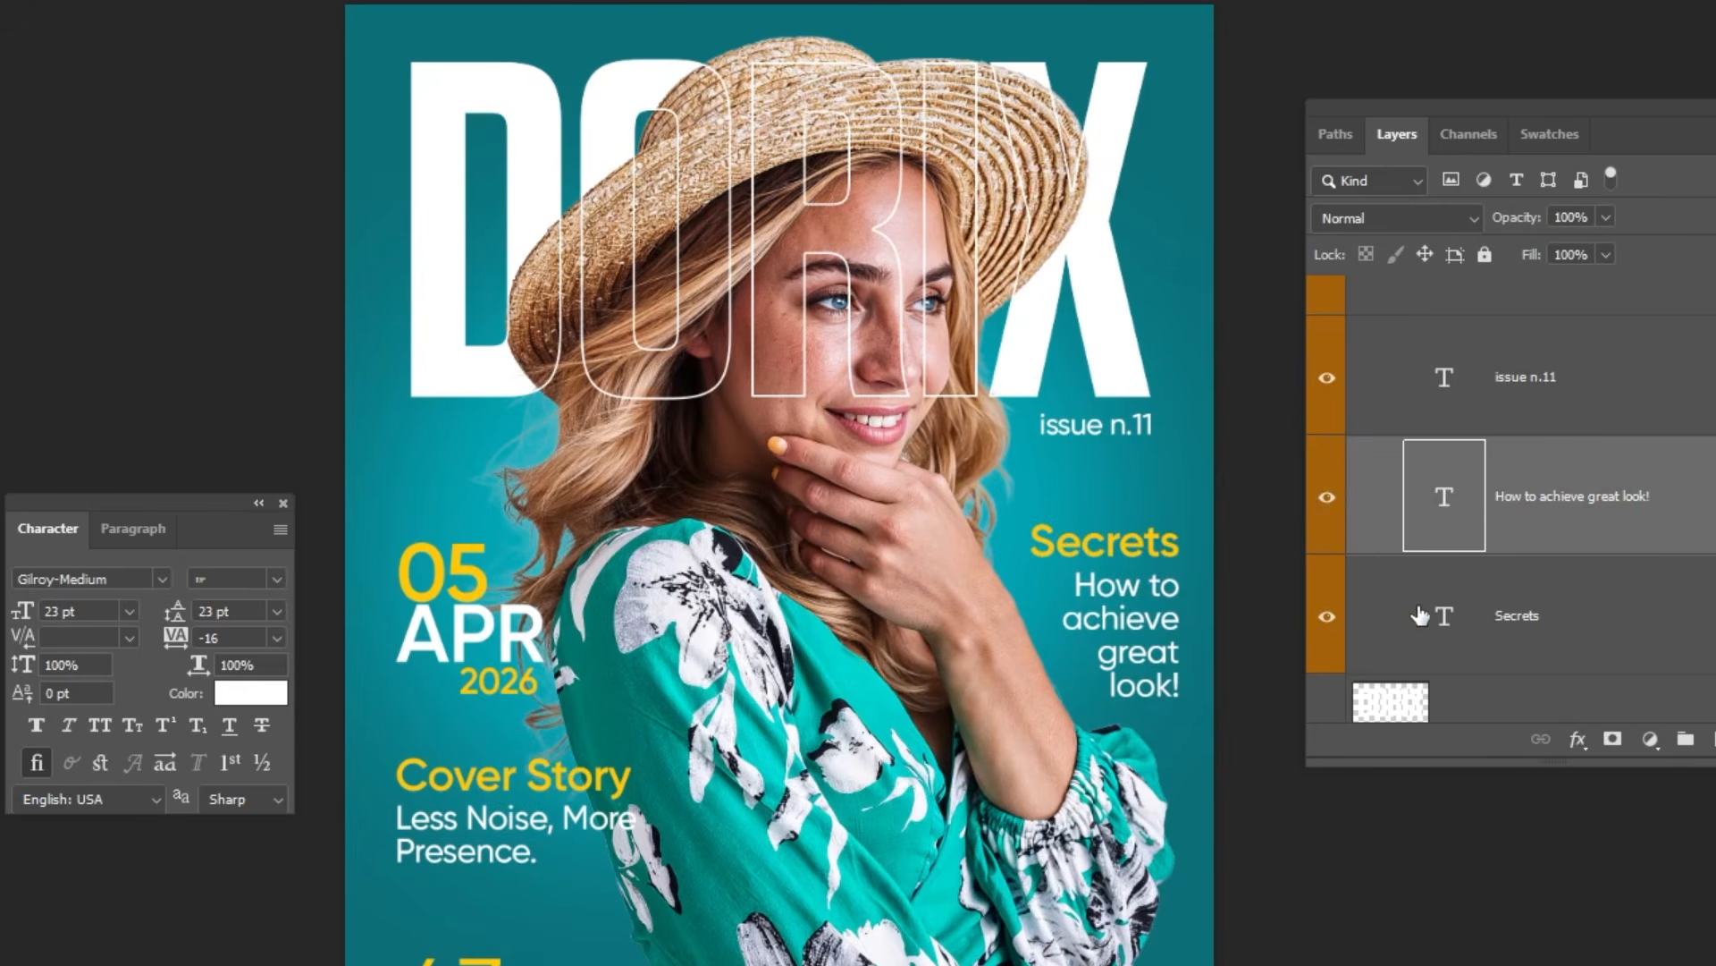
click(1517, 621)
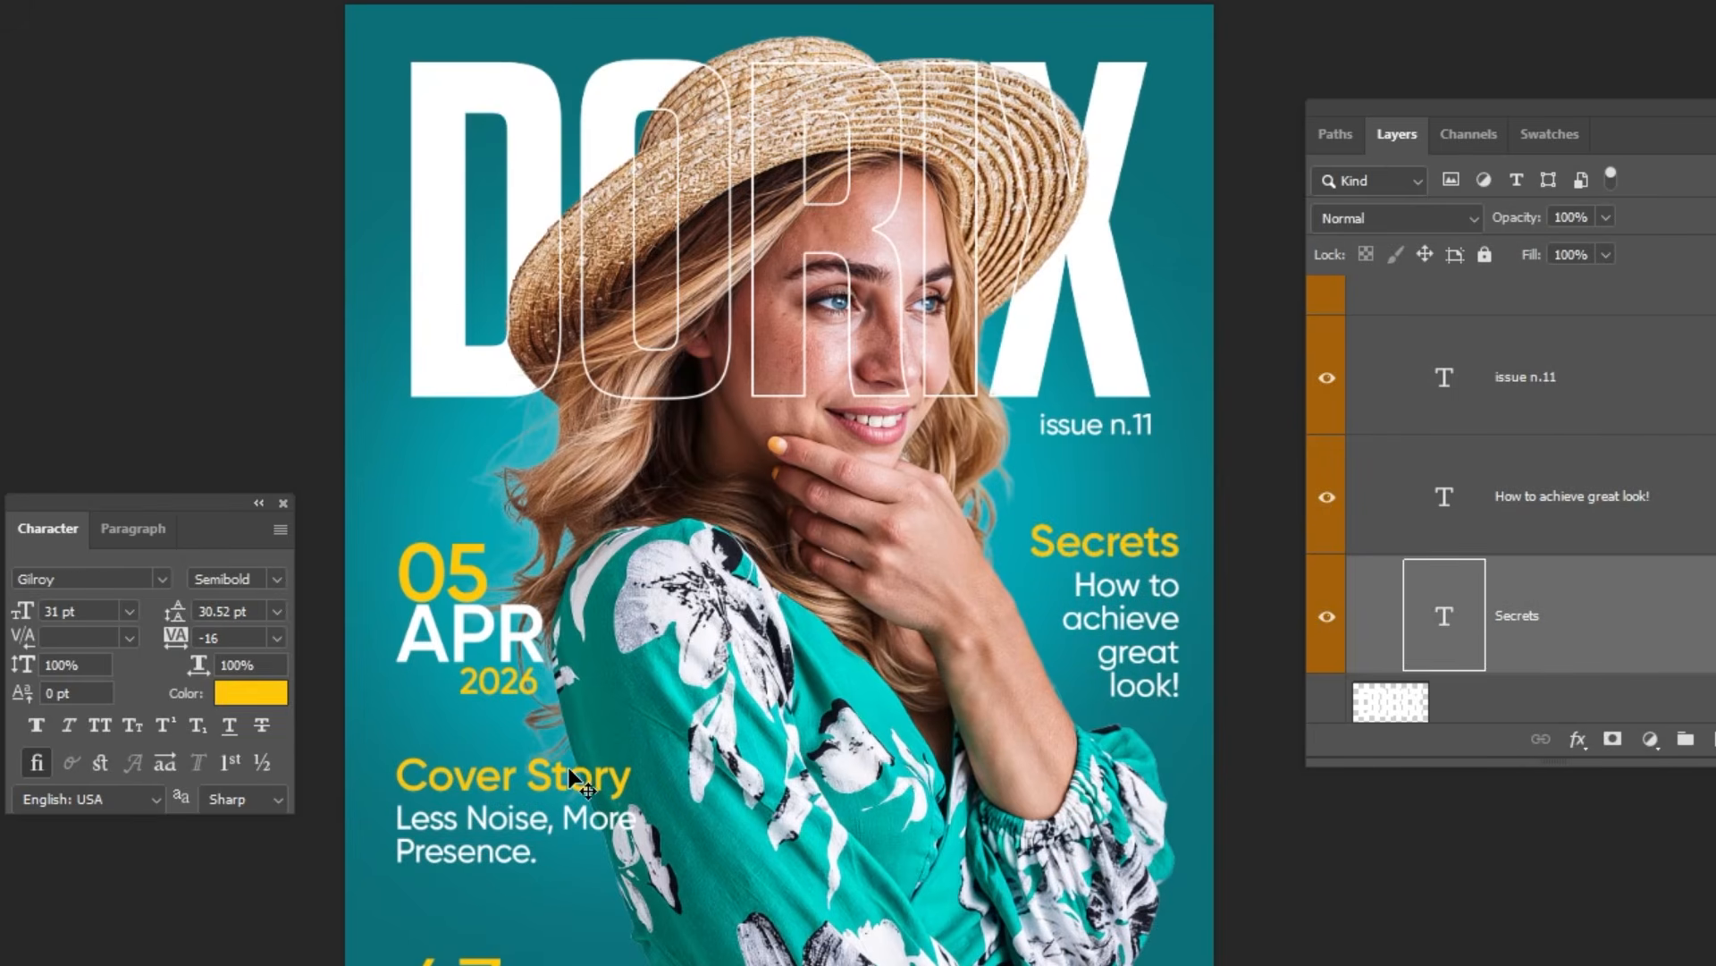